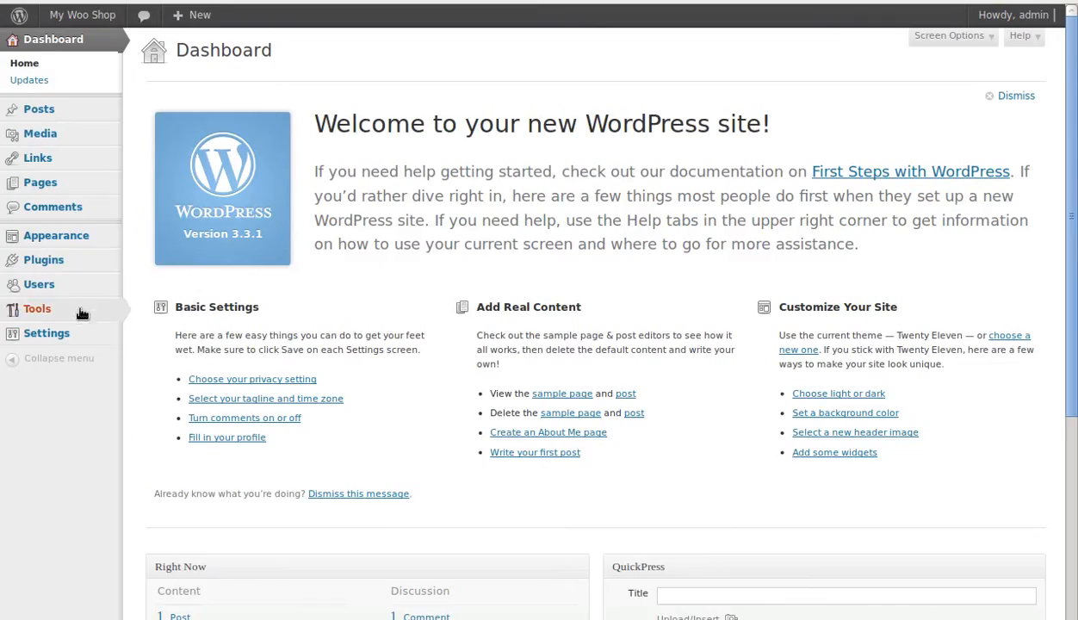
- Open the list of installed plugins and activate the WooCommerce plugin
mouse_move(79, 233)
mouse_move(73, 265)
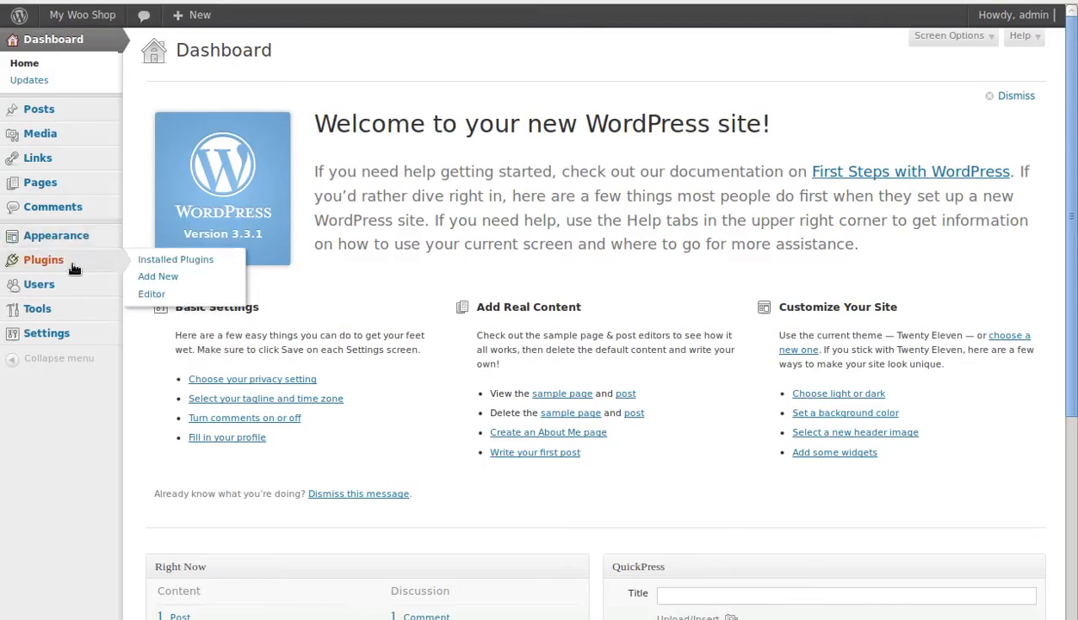
left_click(156, 261)
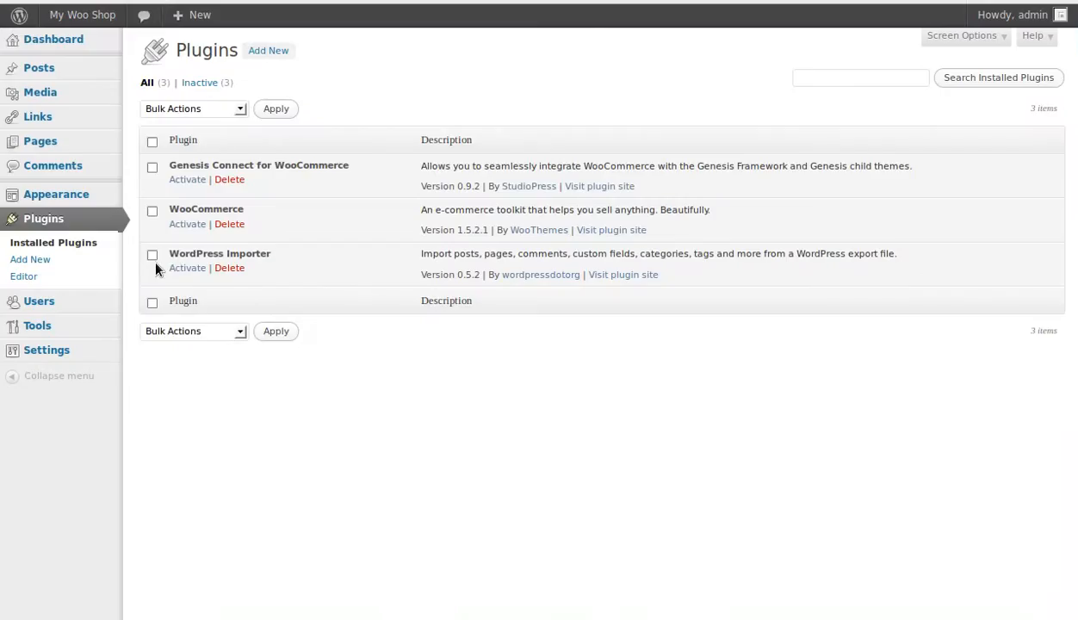
double_click(190, 209)
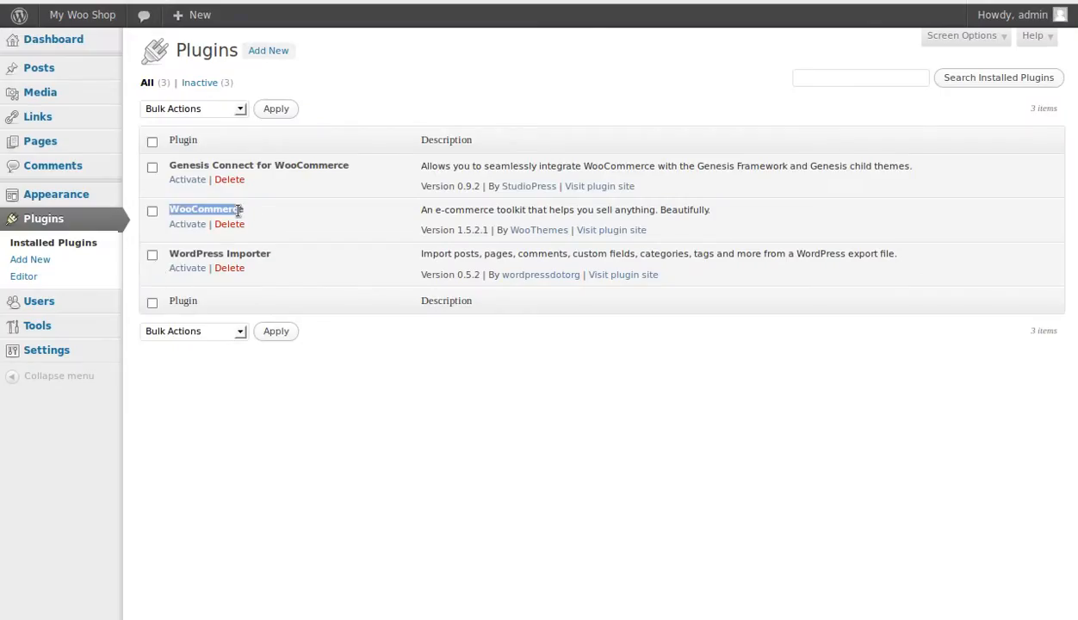
left_click(188, 224)
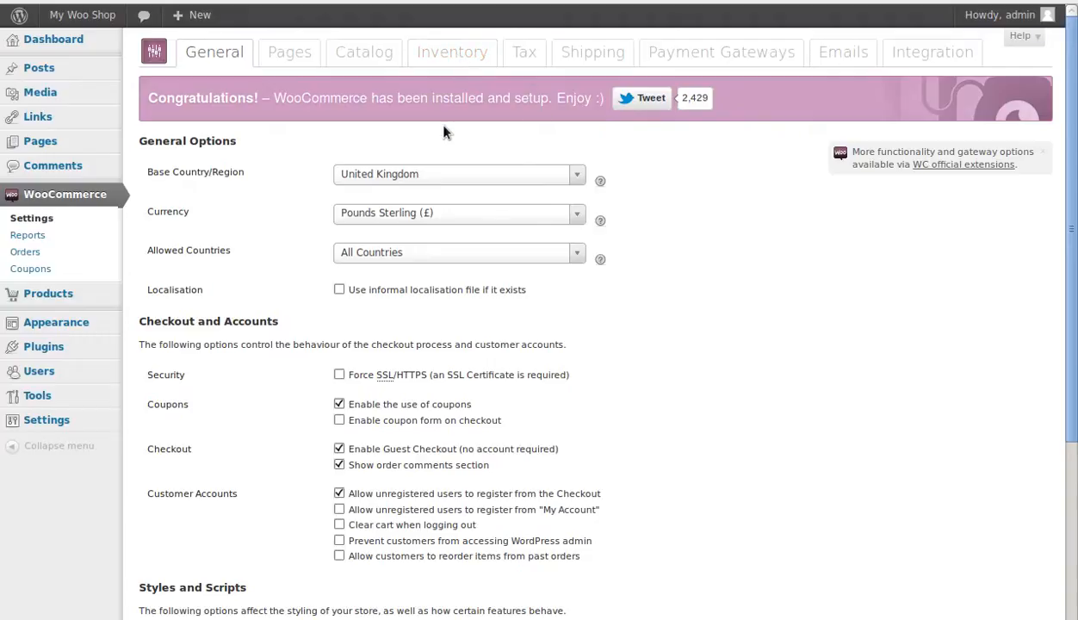
- Add a new tax rate in the WooCommerce tax settings and assign United Kingdom as its country
left_click(525, 53)
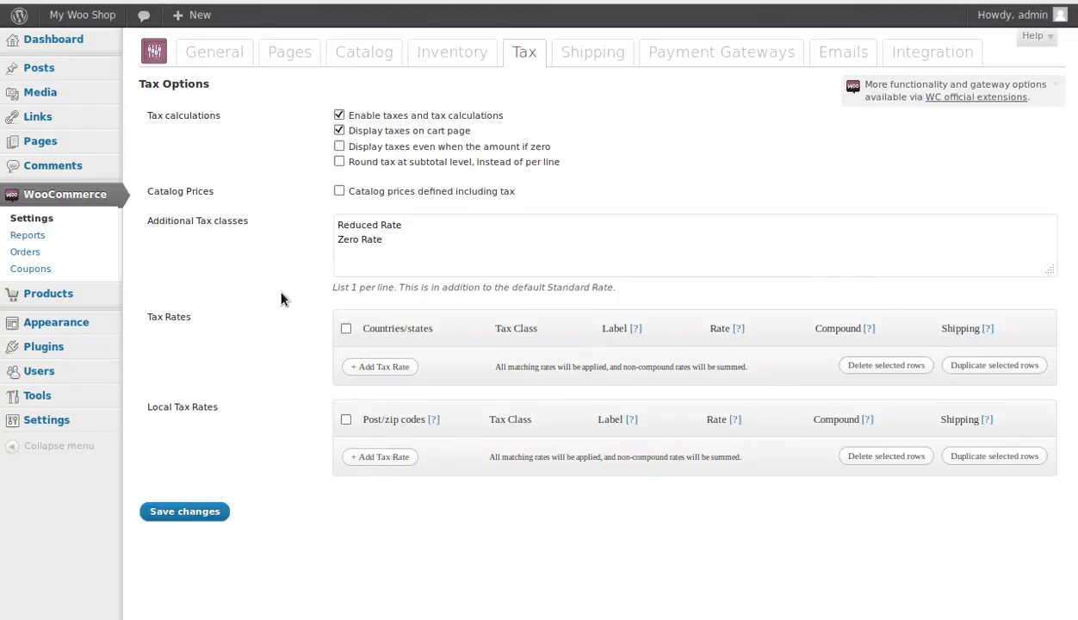
left_click(385, 368)
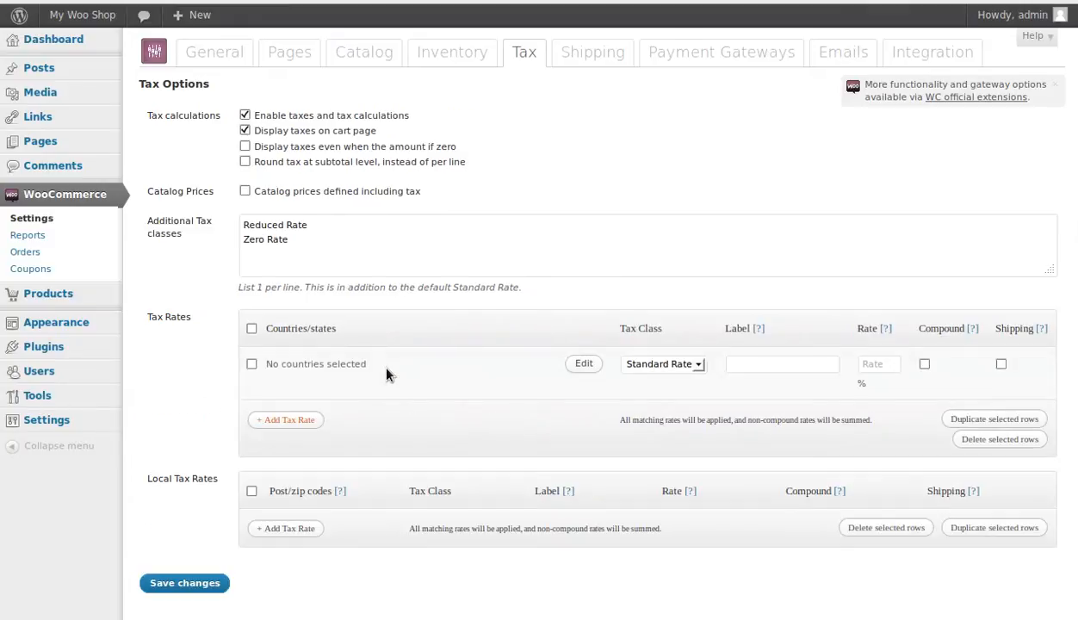
left_click(582, 364)
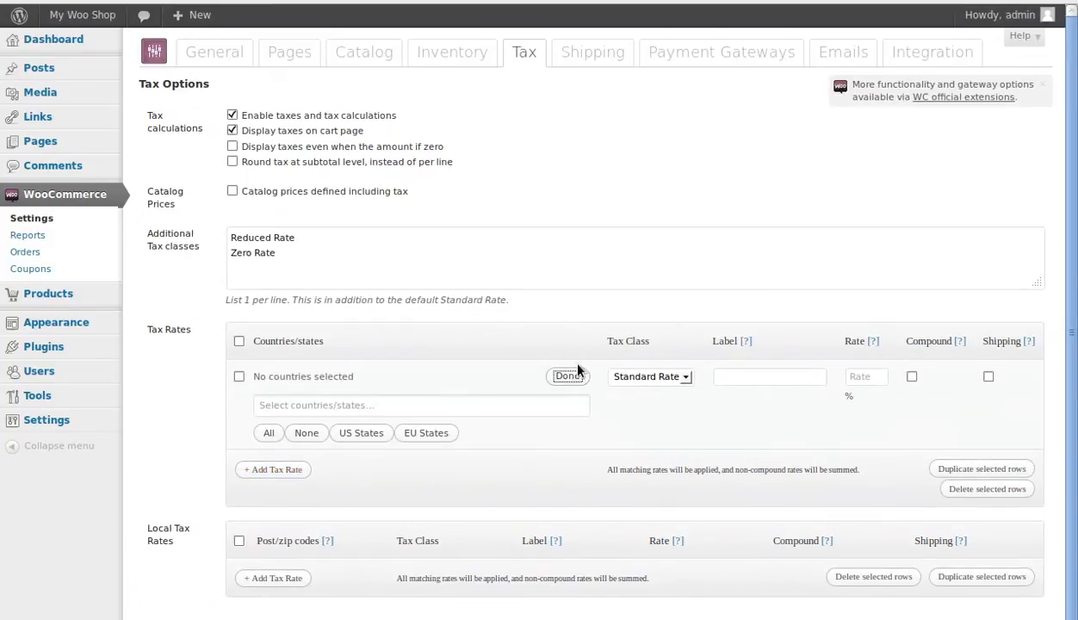
left_click(336, 406)
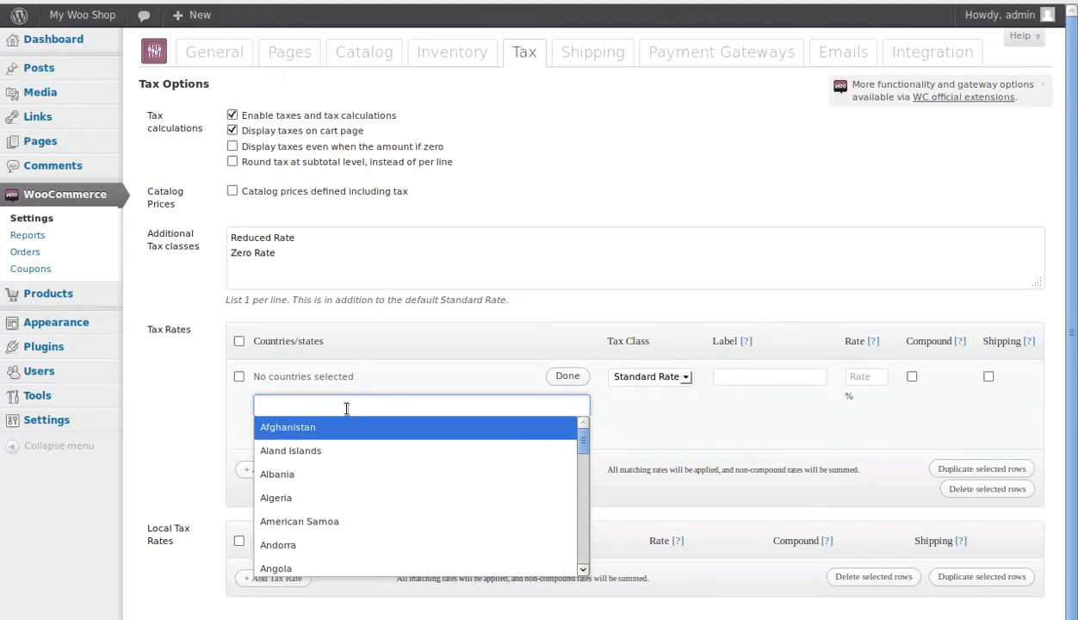
type("un")
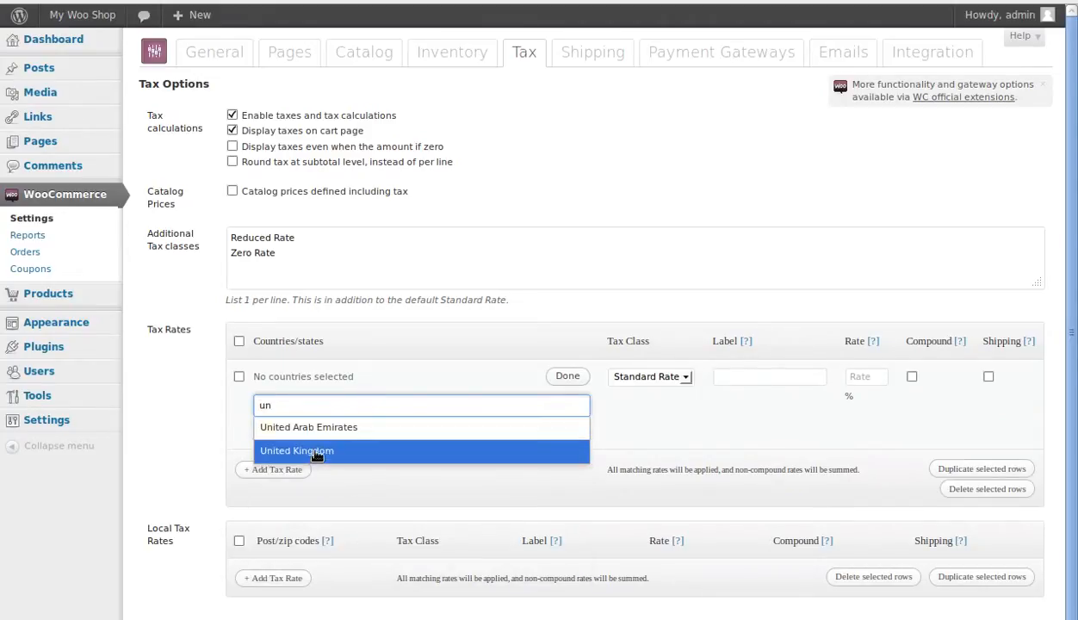
left_click(316, 452)
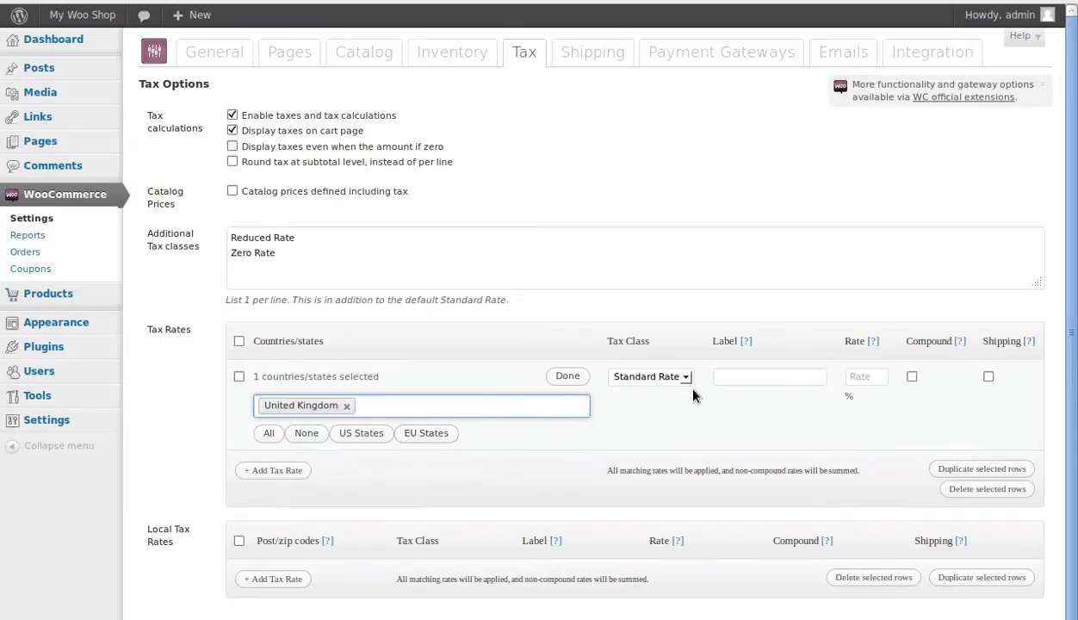
- Label the United Kingdom tax rate VAT, set its rate to 20%, and save the tax settings
left_click(776, 377)
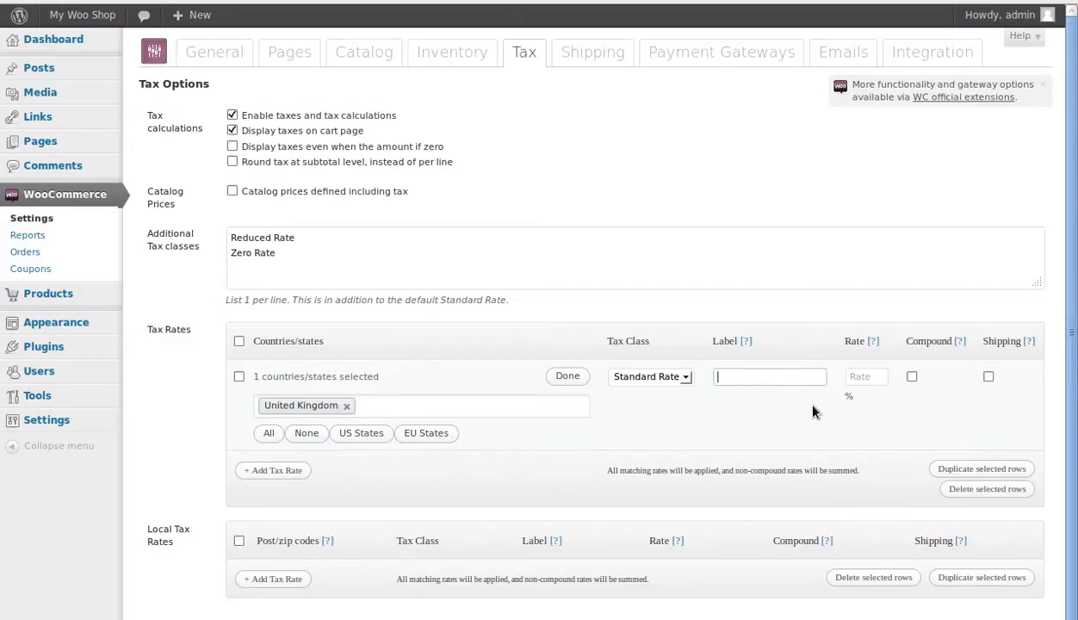
type("VAT")
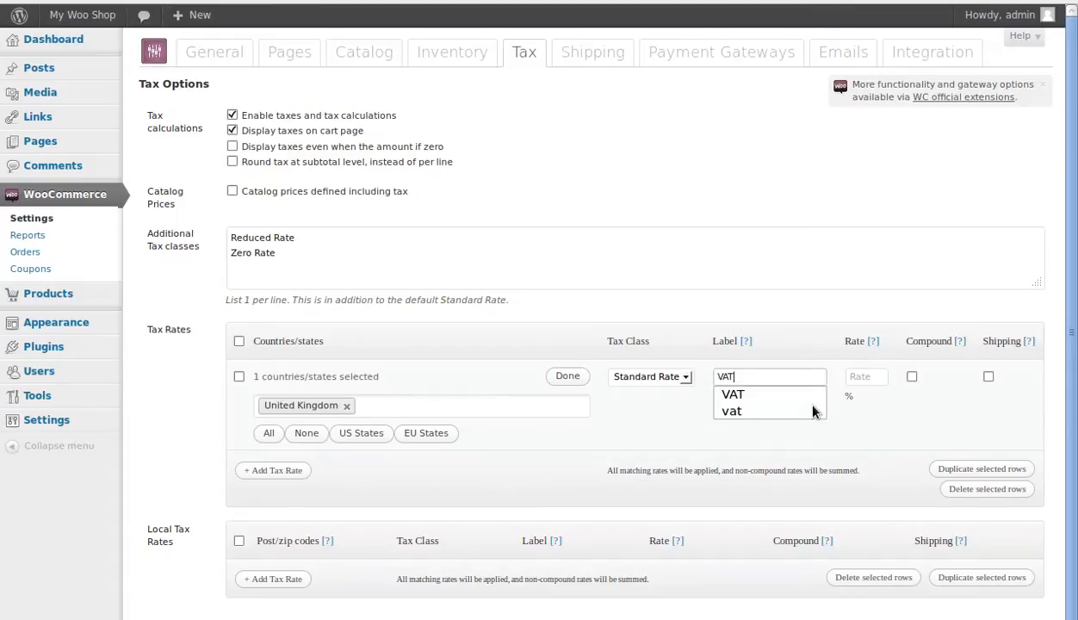
left_click(876, 376)
type("20")
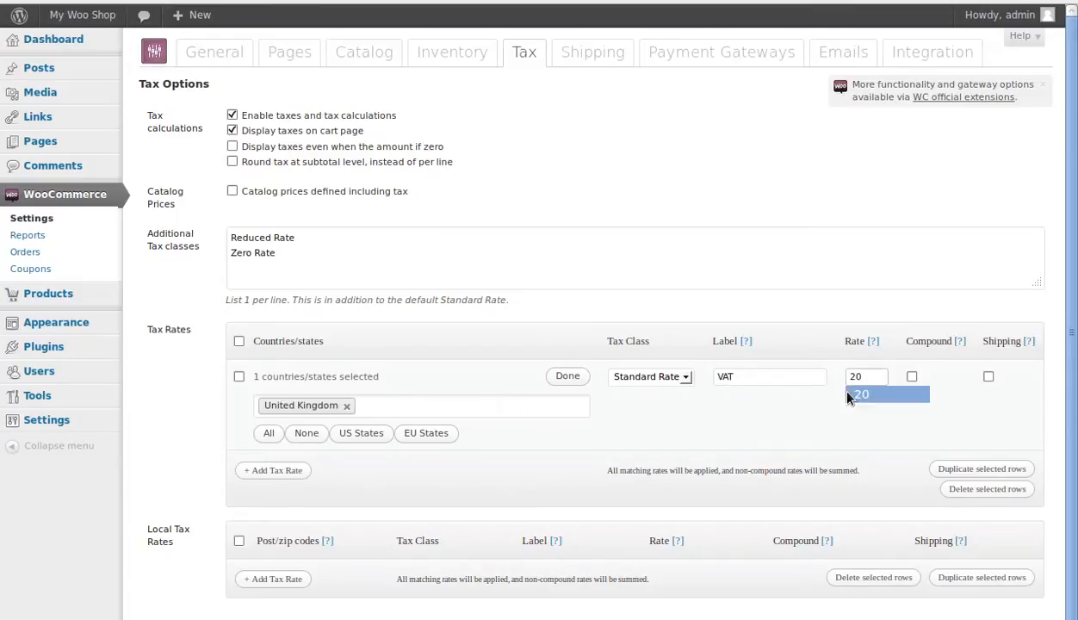
scroll(128, 472, "down", 1)
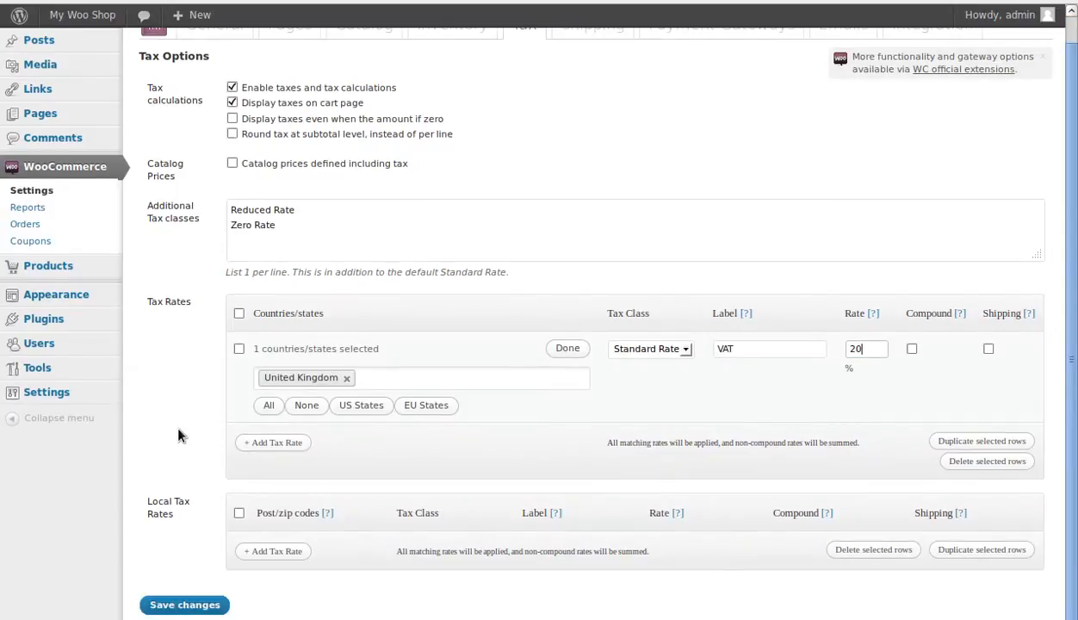
left_click(185, 605)
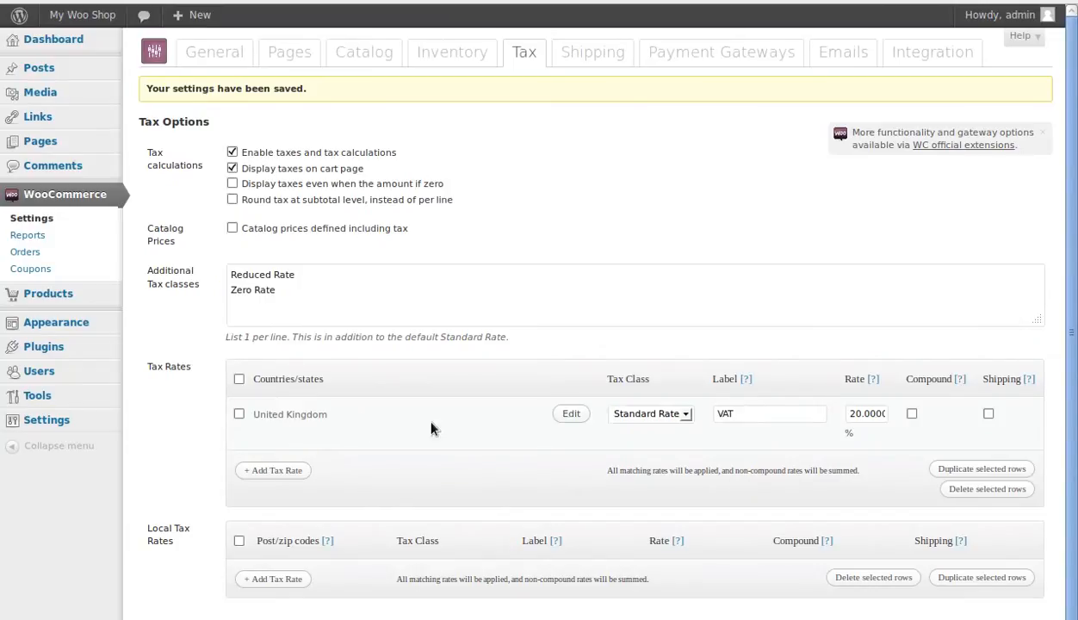
- Open the country selection of the saved United Kingdom tax rate and review the tax settings
left_click(570, 413)
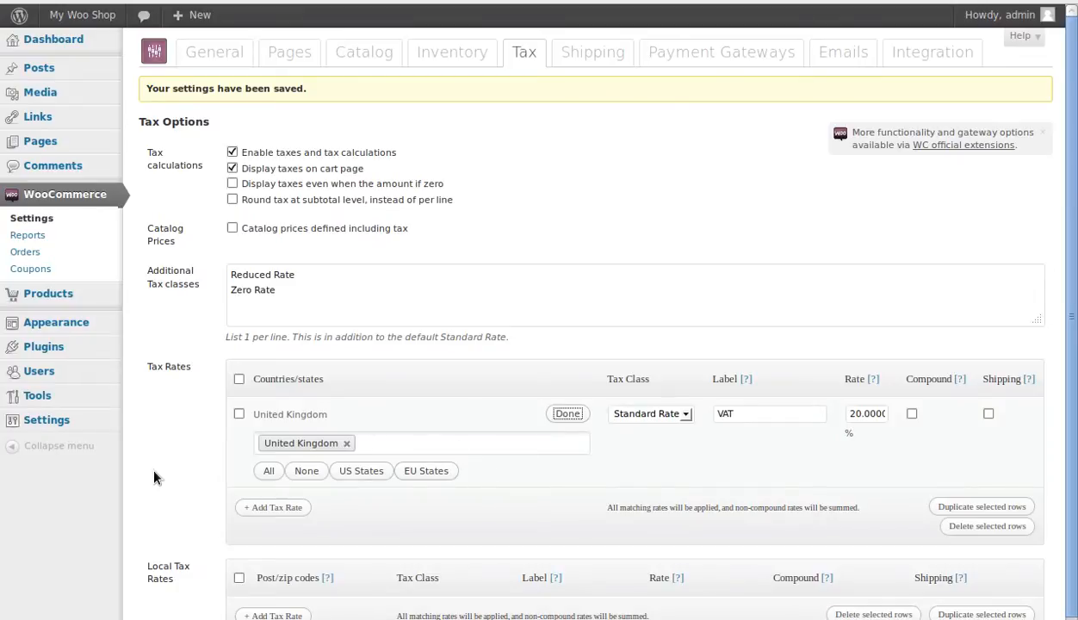
scroll(154, 477, "down", 1)
scroll(183, 467, "up", 1)
- Go to the shipping settings and browse the official WooCommerce extensions catalogue in a new browser tab
left_click(593, 53)
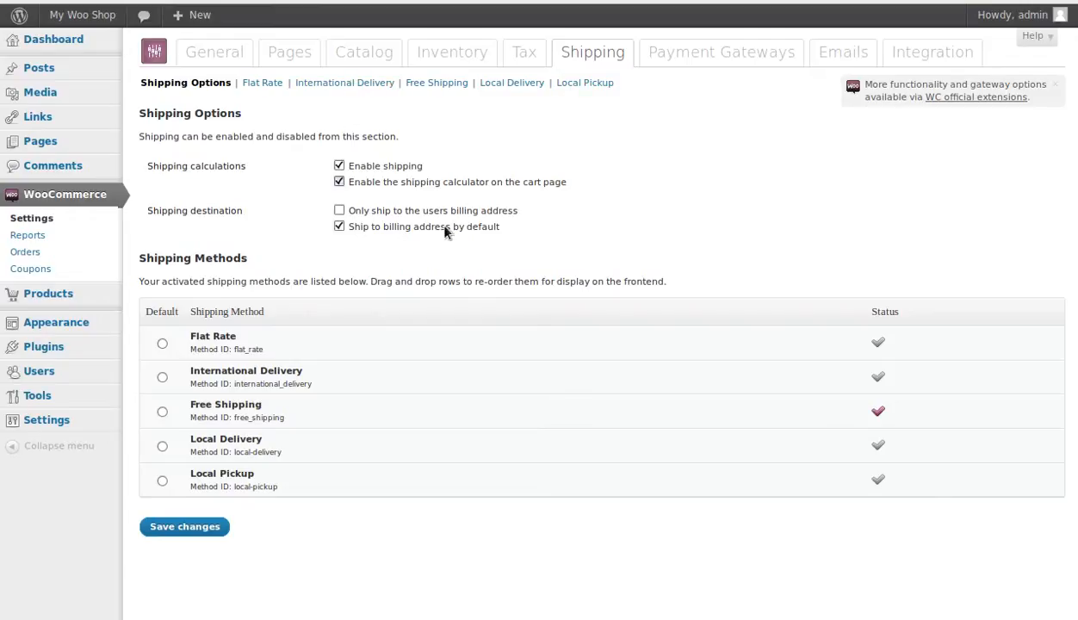
right_click(992, 103)
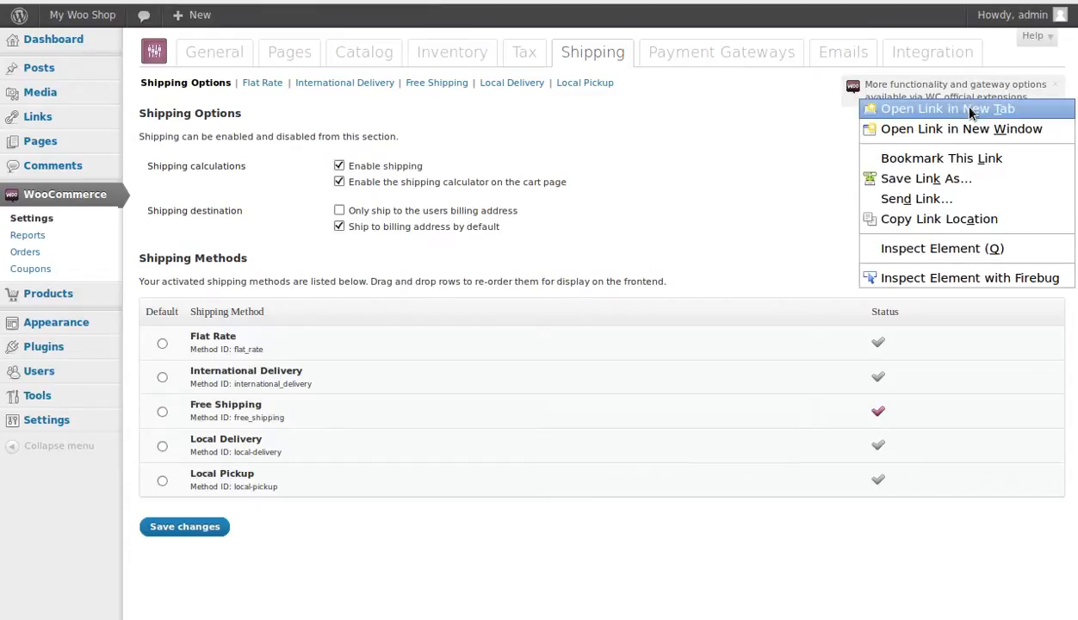
left_click(968, 108)
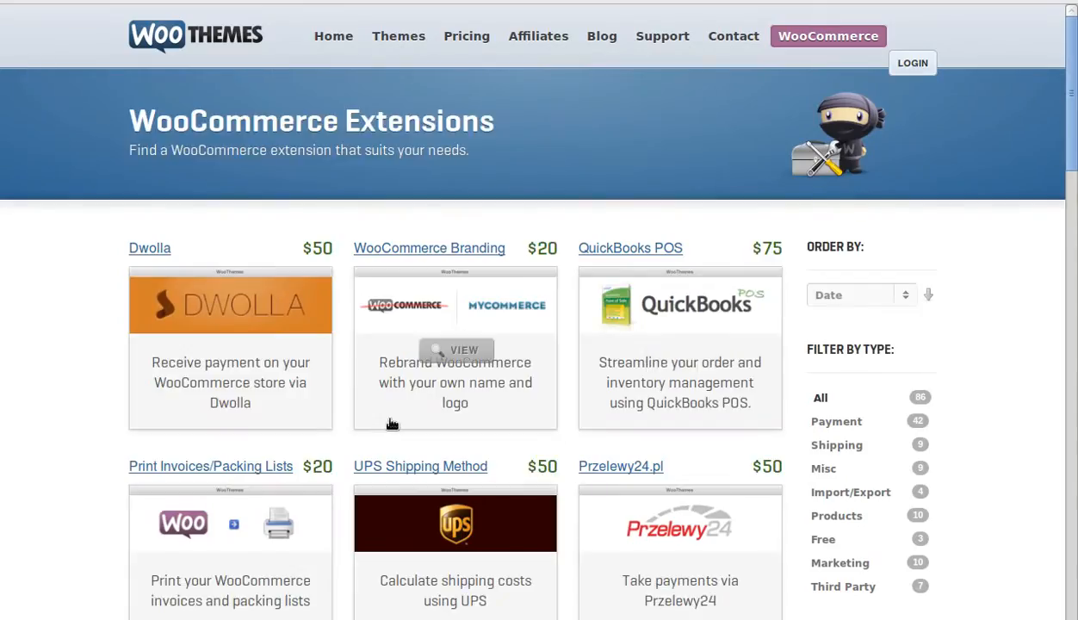
scroll(481, 494, "down", 3)
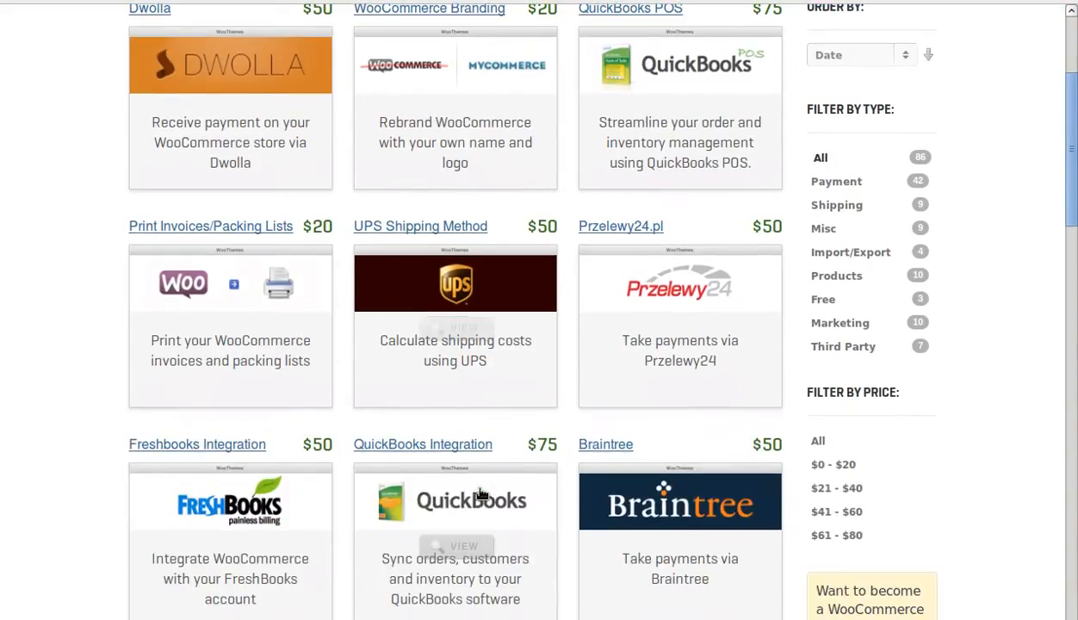
scroll(482, 494, "down", 2)
scroll(481, 495, "down", 6)
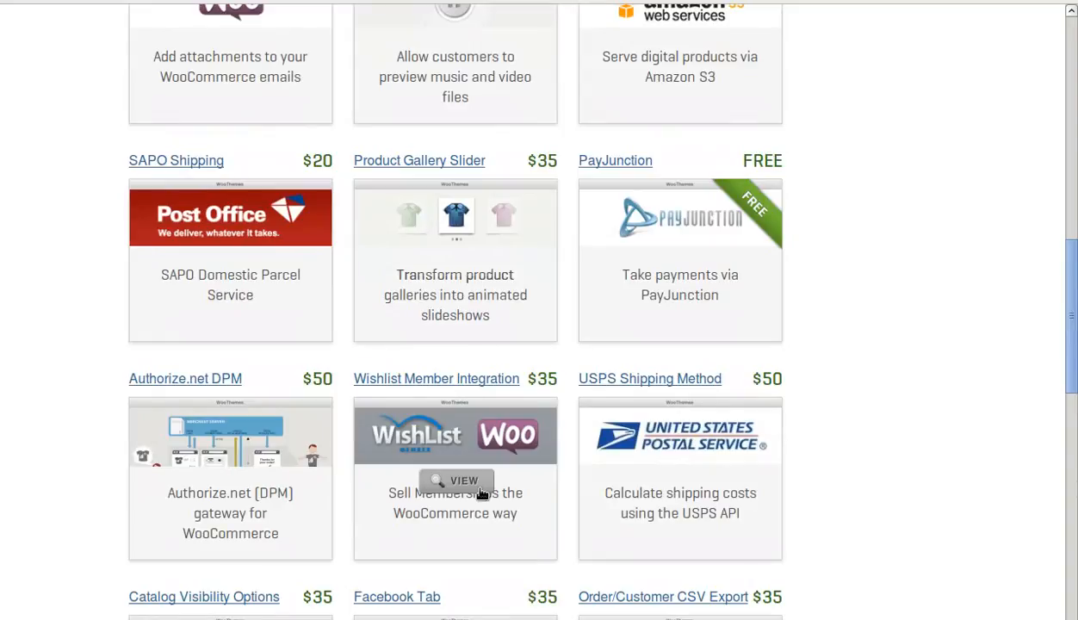
scroll(482, 494, "down", 3)
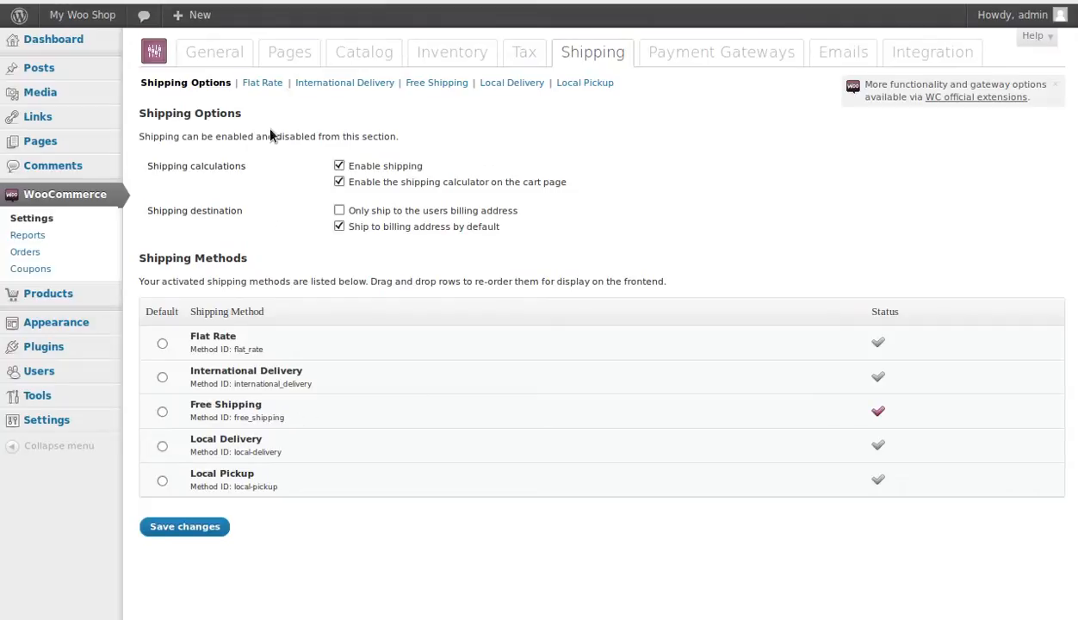
- Enable the Flat Rate shipping method and set its default cost to 2.50
left_click(263, 83)
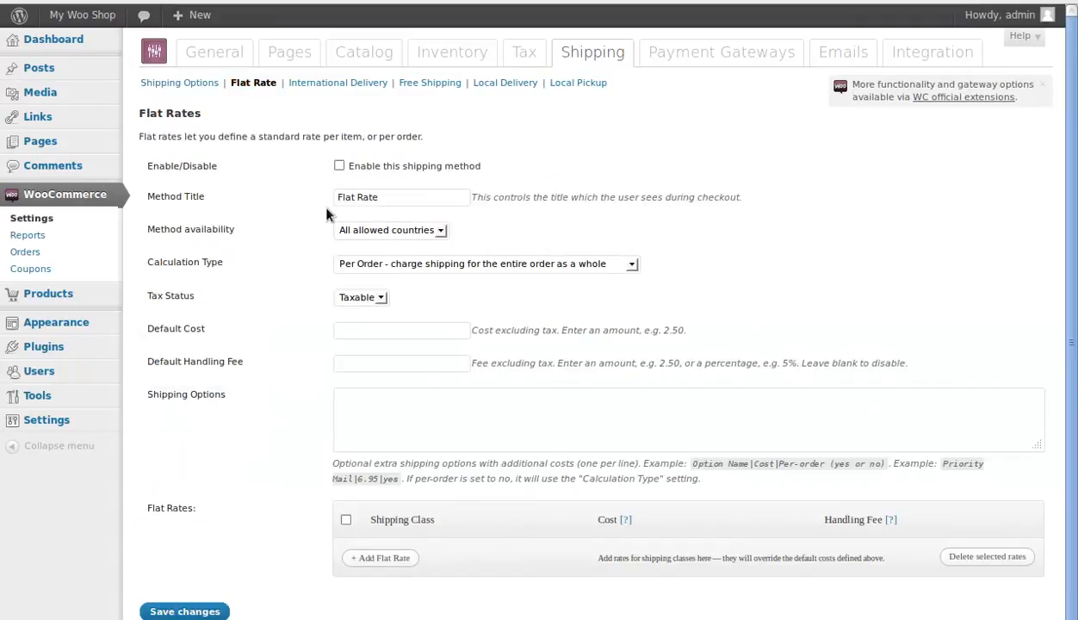
left_click_drag(147, 167, 258, 173)
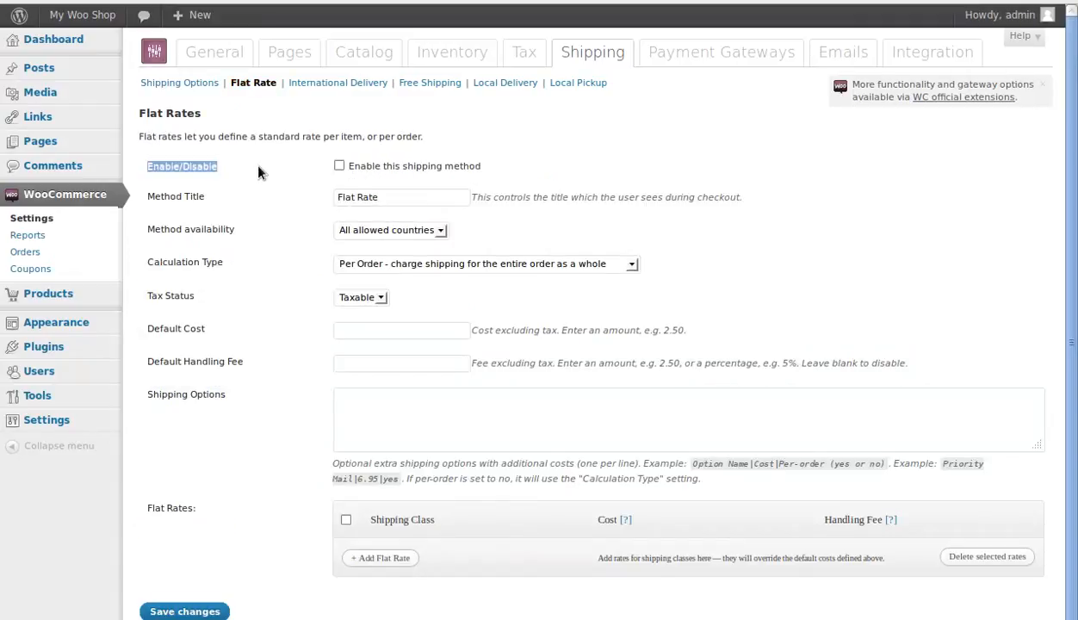
left_click(340, 166)
left_click(413, 329)
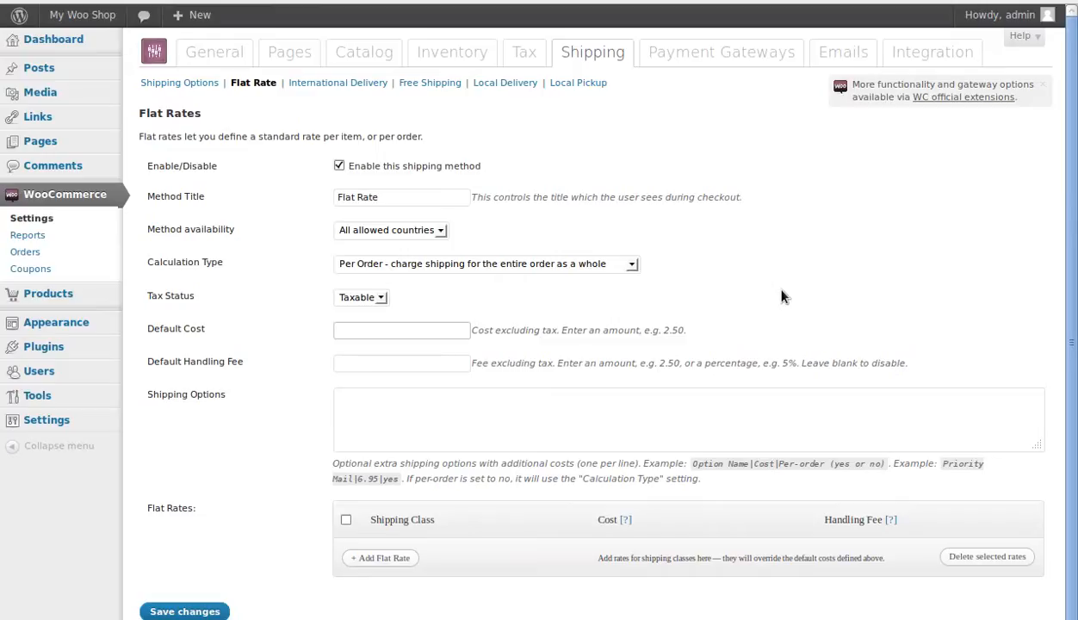
type("2.")
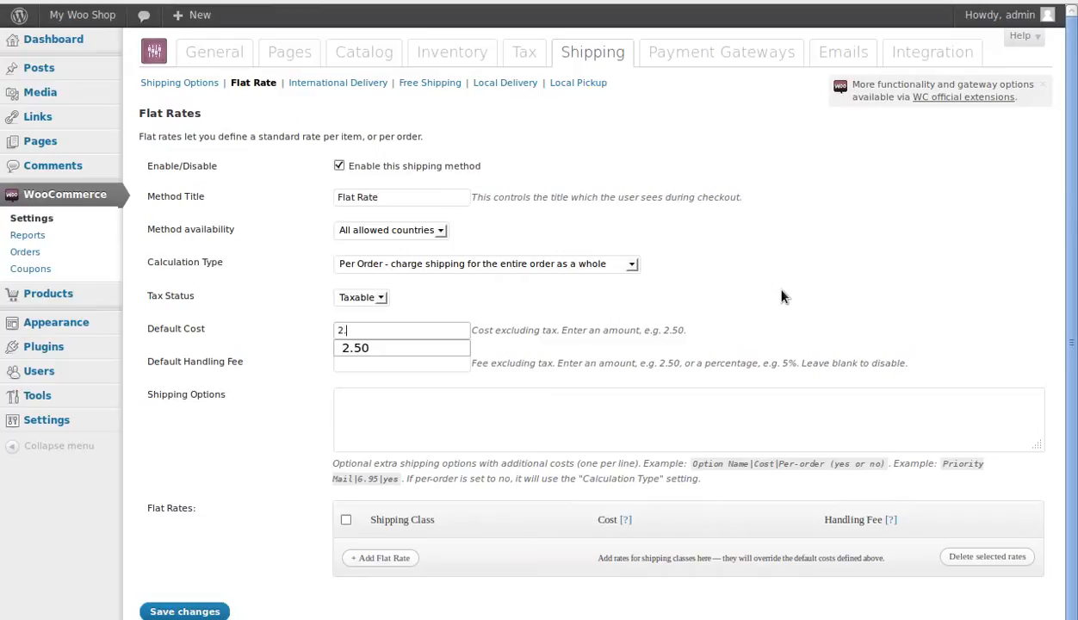
type("50")
left_click(781, 297)
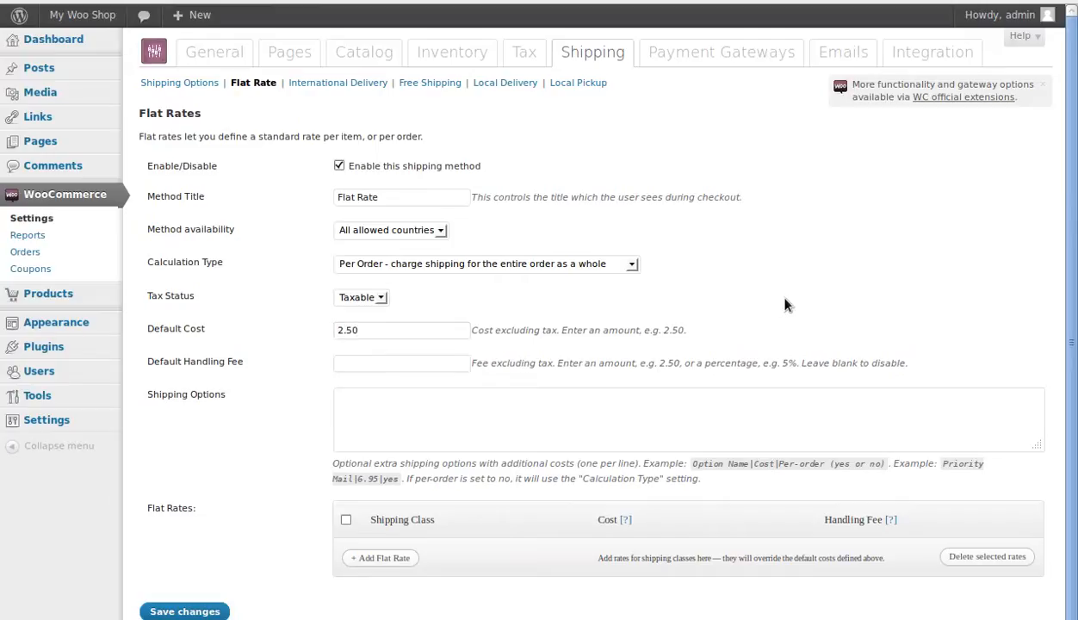
- Enter the flat rate shipping options "Priority mail|5.00|yes" and "Gift wrap|7.00|yes" on separate lines and save the changes
left_click(385, 402)
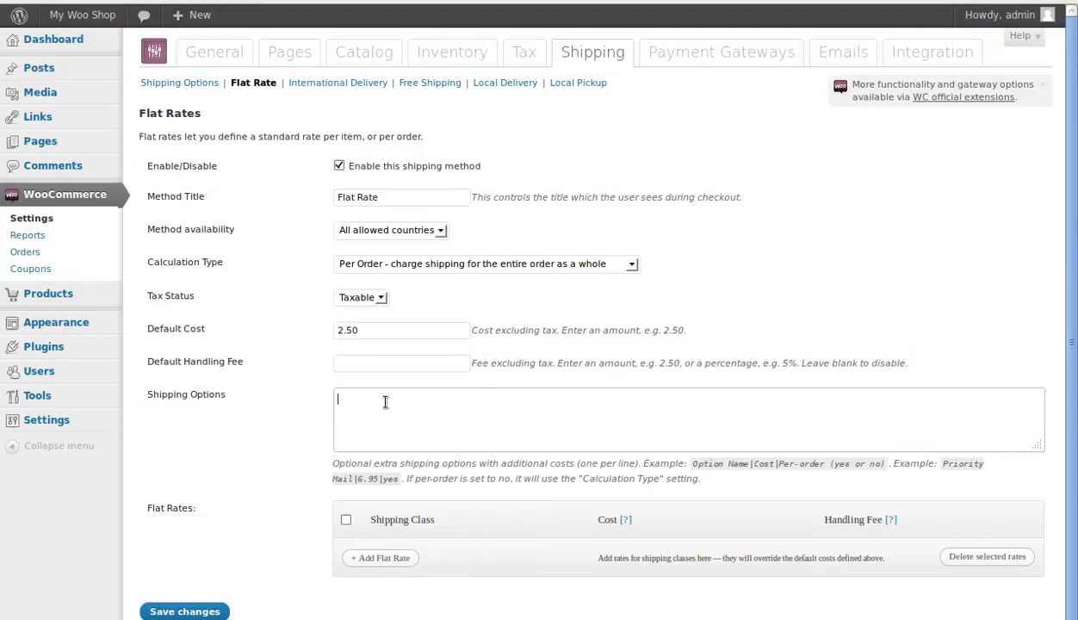
type("Priority mail|5")
type(".00|yes")
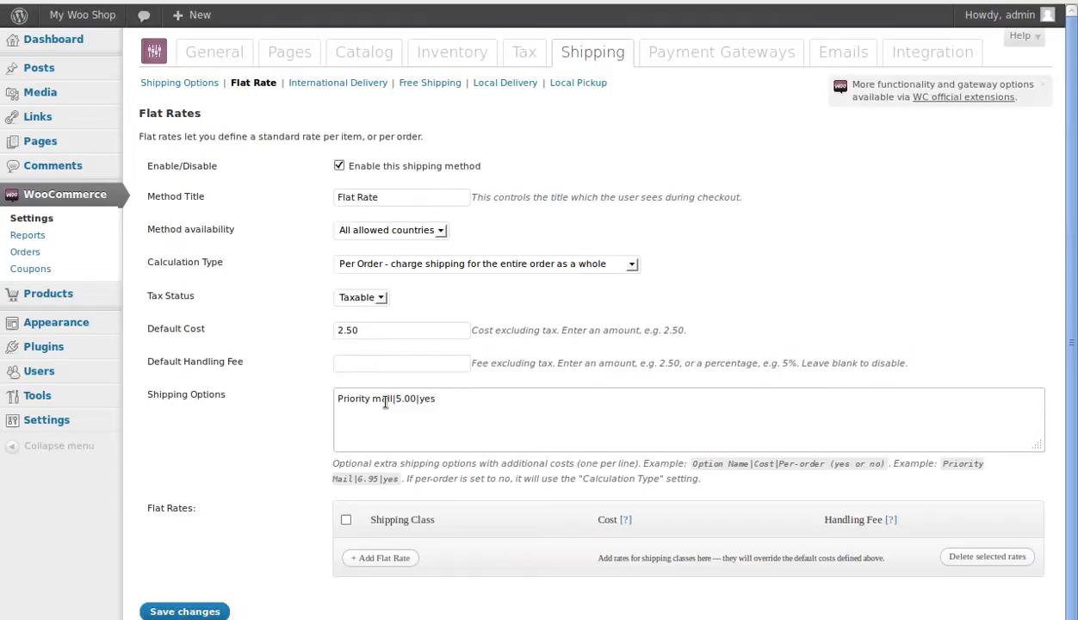
key("Return")
type("Gift wrap|7.00|yes")
double_click(195, 329)
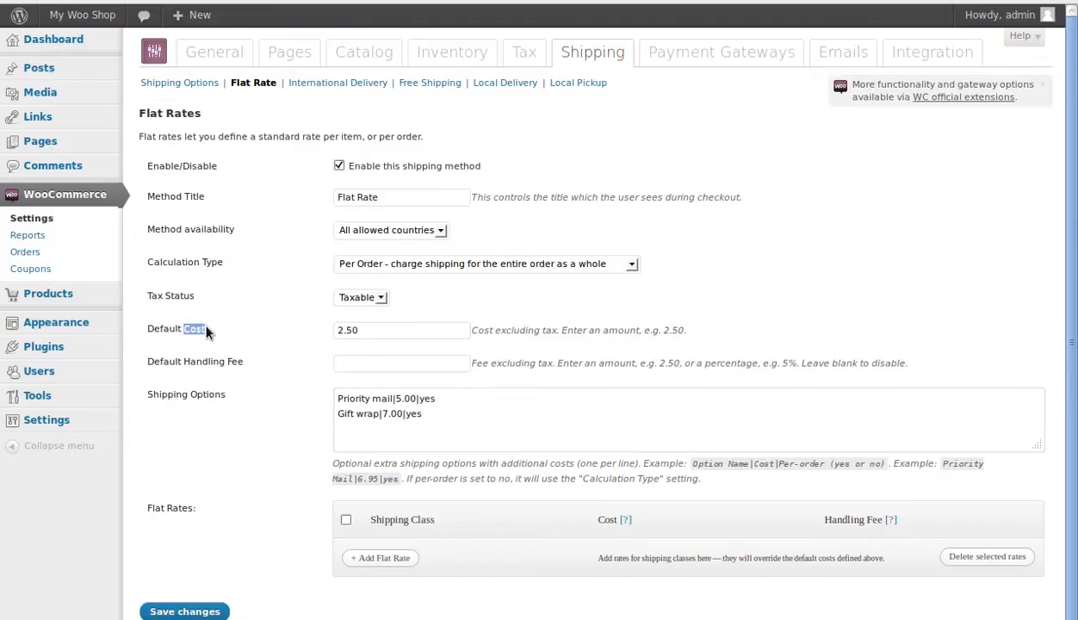
left_click(261, 431)
scroll(260, 430, "down", 1)
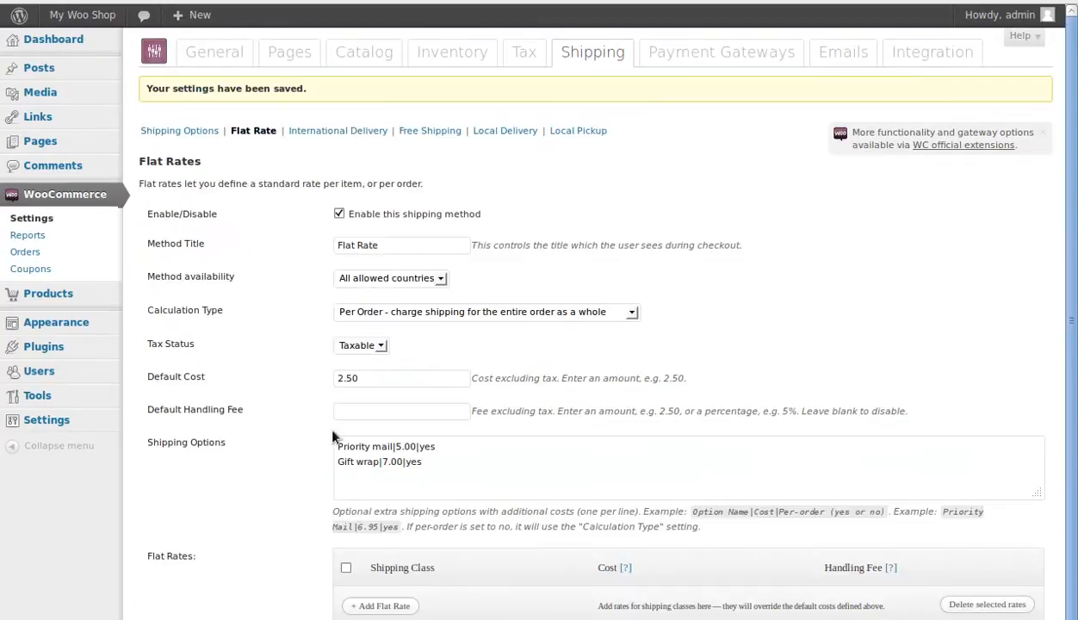
- Review the saved Flat Rate settings and open the overview of payment gateways
left_click_drag(153, 215, 233, 224)
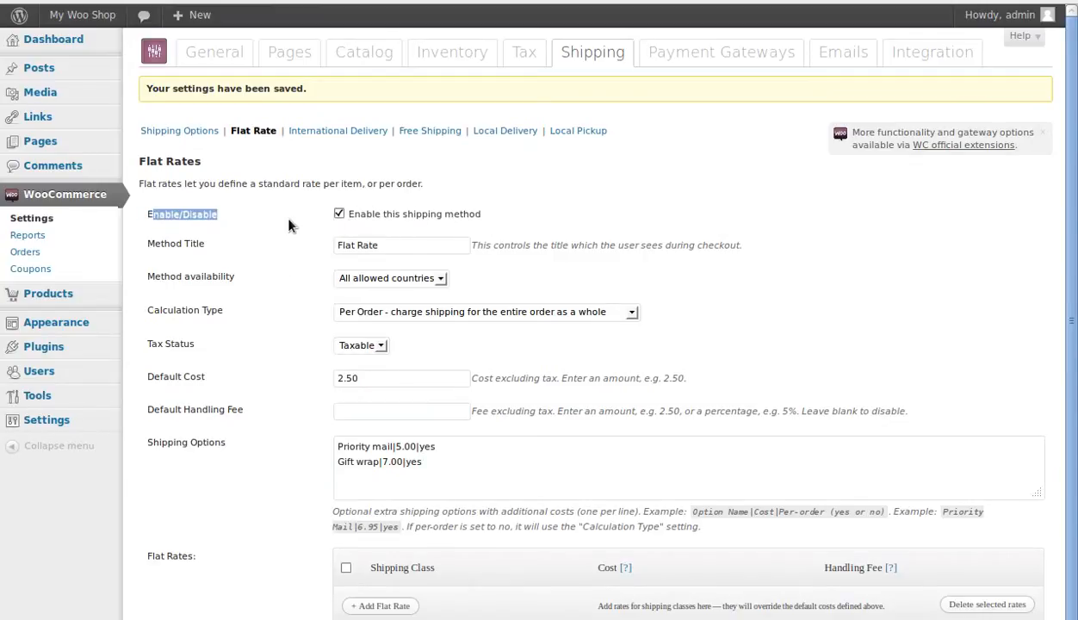
scroll(262, 442, "down", 1)
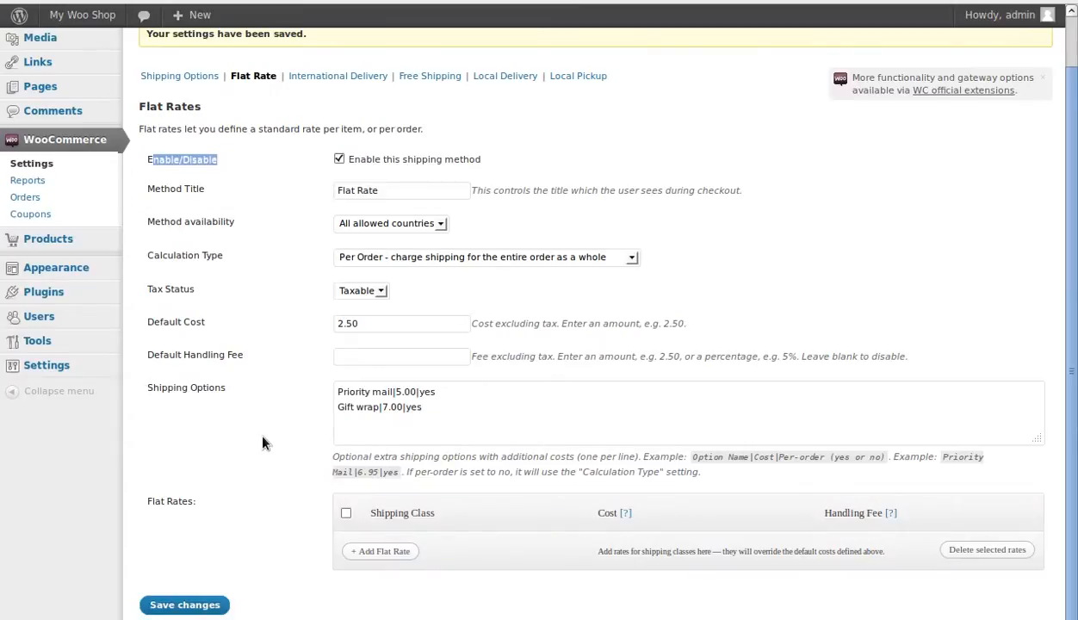
scroll(594, 435, "up", 1)
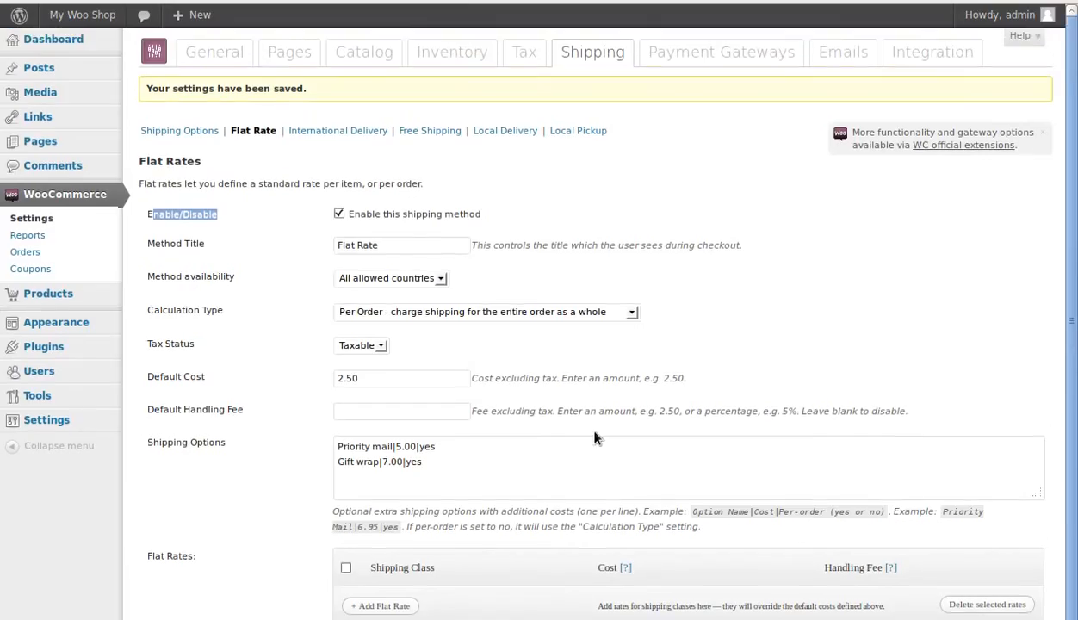
left_click(758, 56)
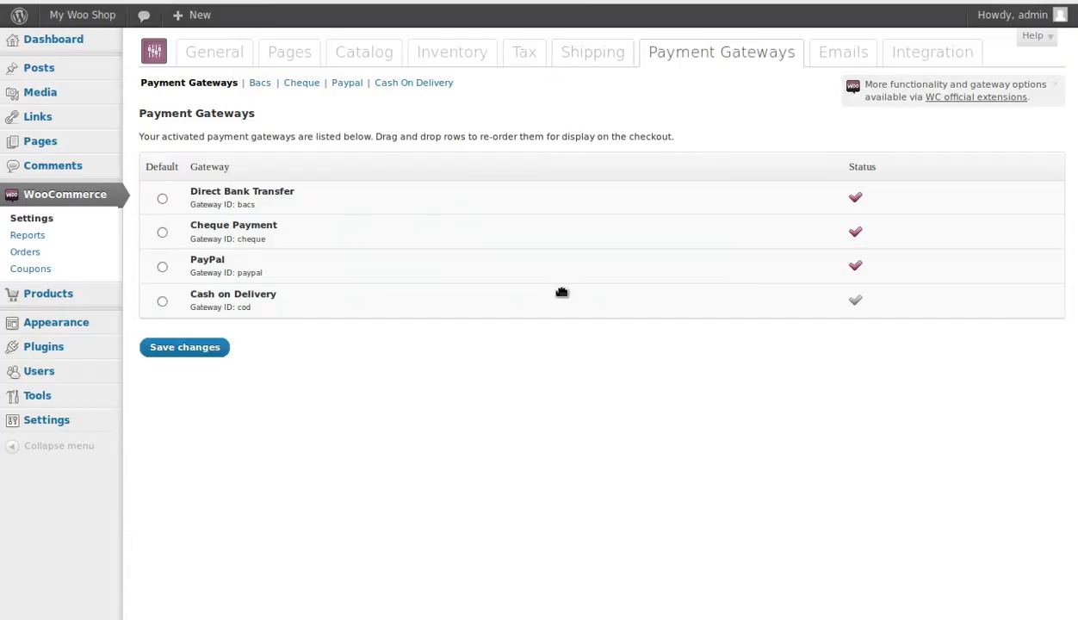
- Browse two pages of the official WooCommerce extensions catalogue in a new browser tab, and return to view the PayPal gateway settings
right_click(948, 102)
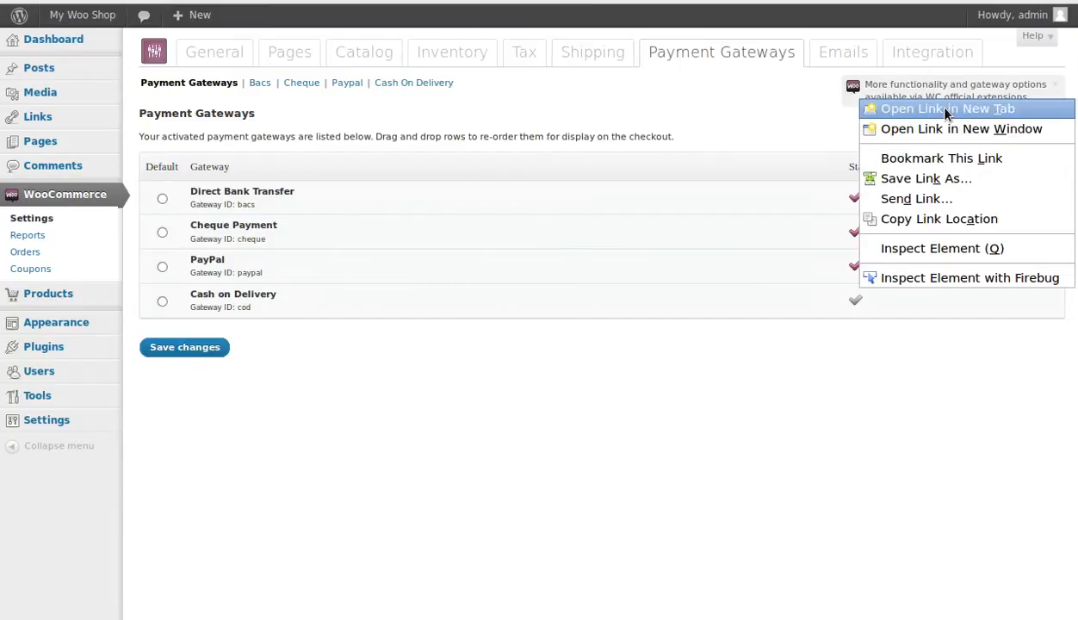
left_click(920, 109)
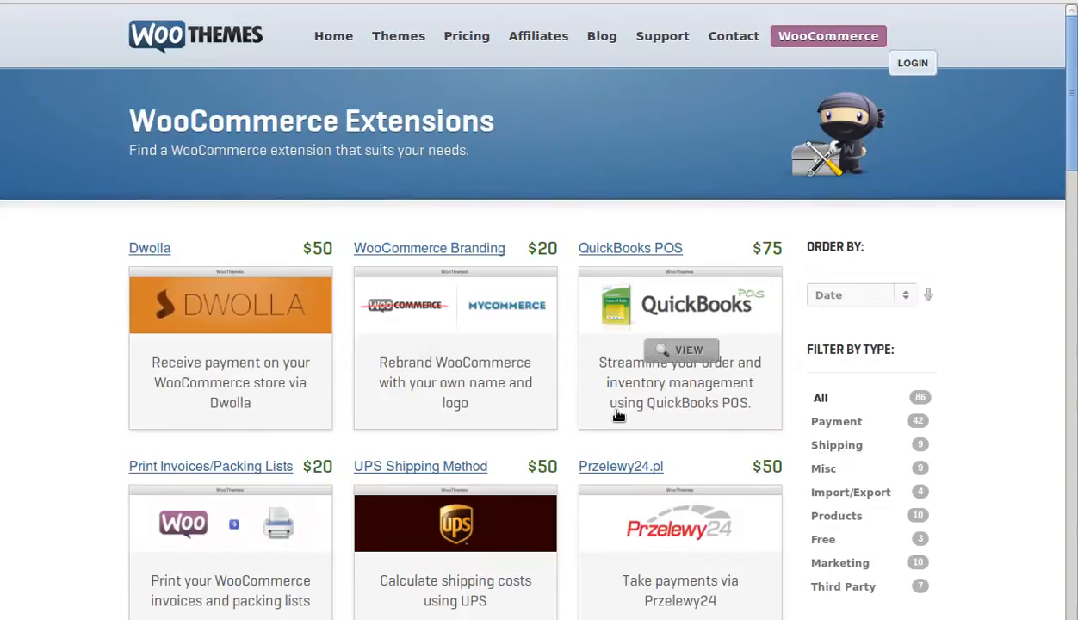
scroll(618, 416, "down", 15)
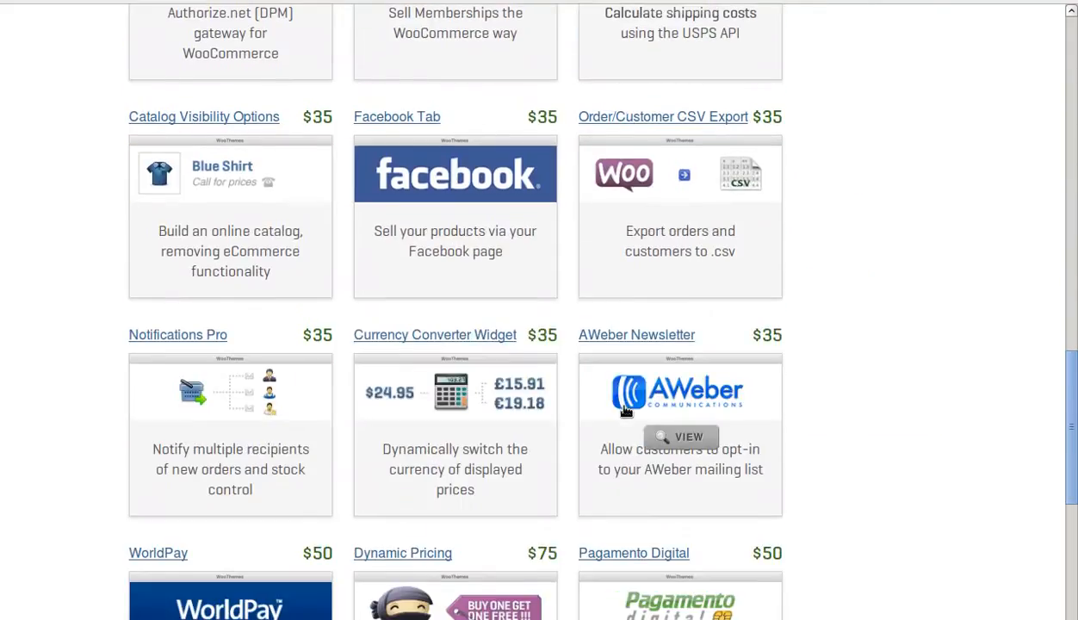
scroll(626, 412, "down", 5)
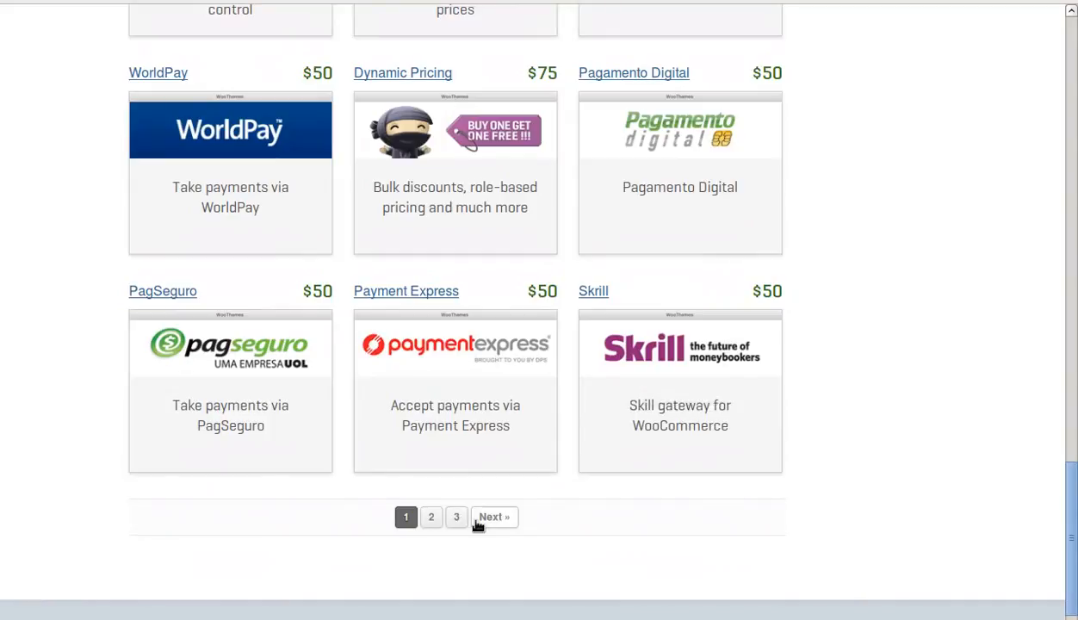
left_click(502, 520)
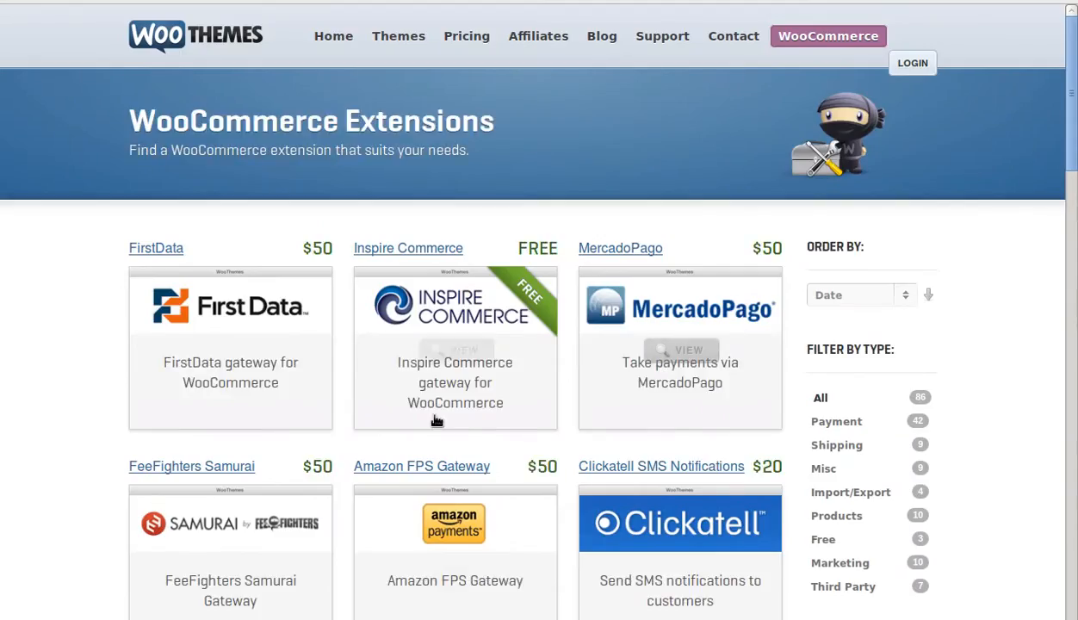
scroll(443, 426, "down", 4)
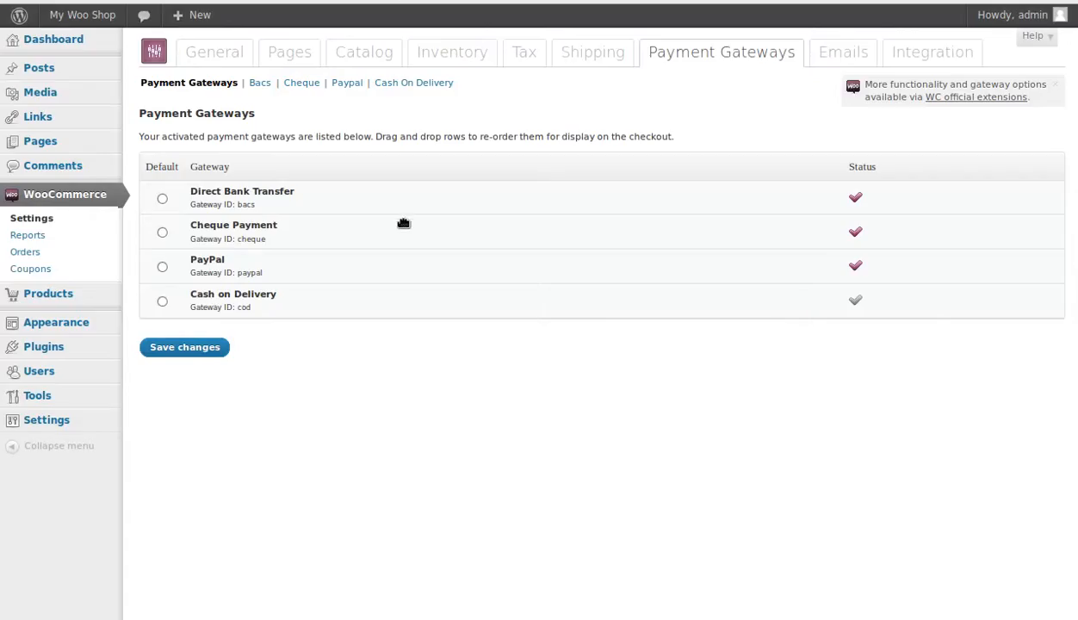
left_click(342, 84)
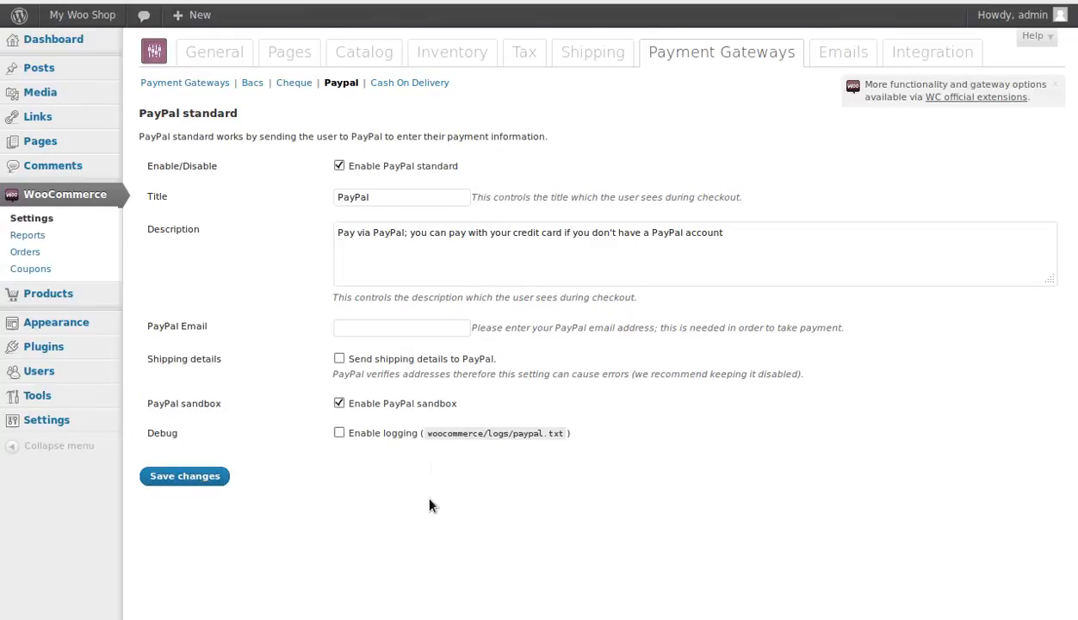
- Review the email recipient, sender and template settings, and check the media uploader linked for the header image
left_click(843, 54)
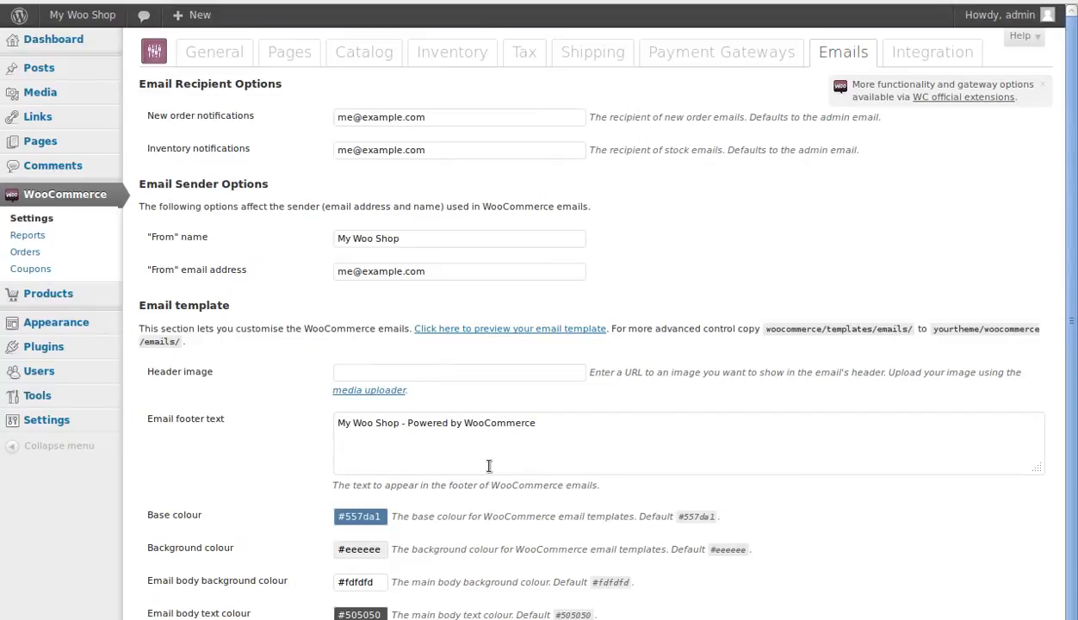
scroll(489, 466, "down", 1)
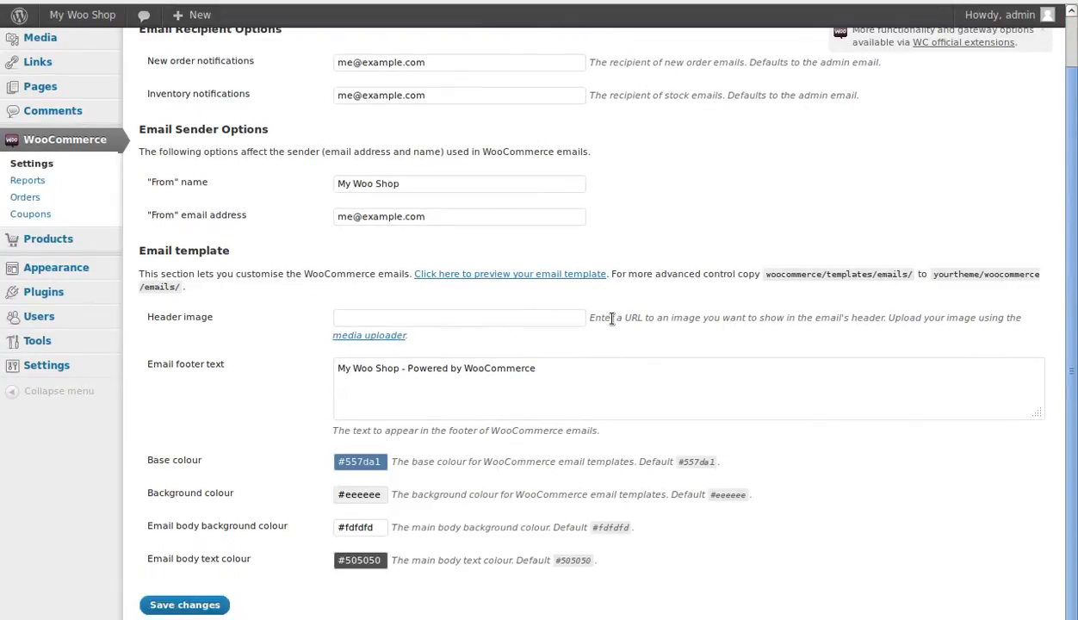
scroll(612, 319, "up", 1)
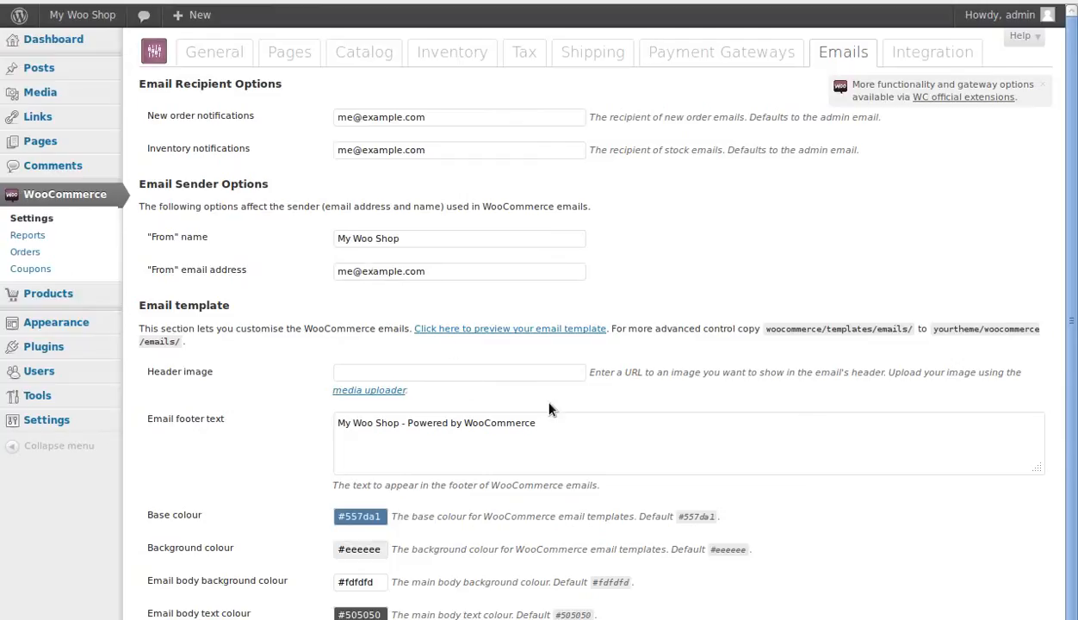
scroll(549, 408, "down", 1)
left_click(351, 319)
left_click(356, 337)
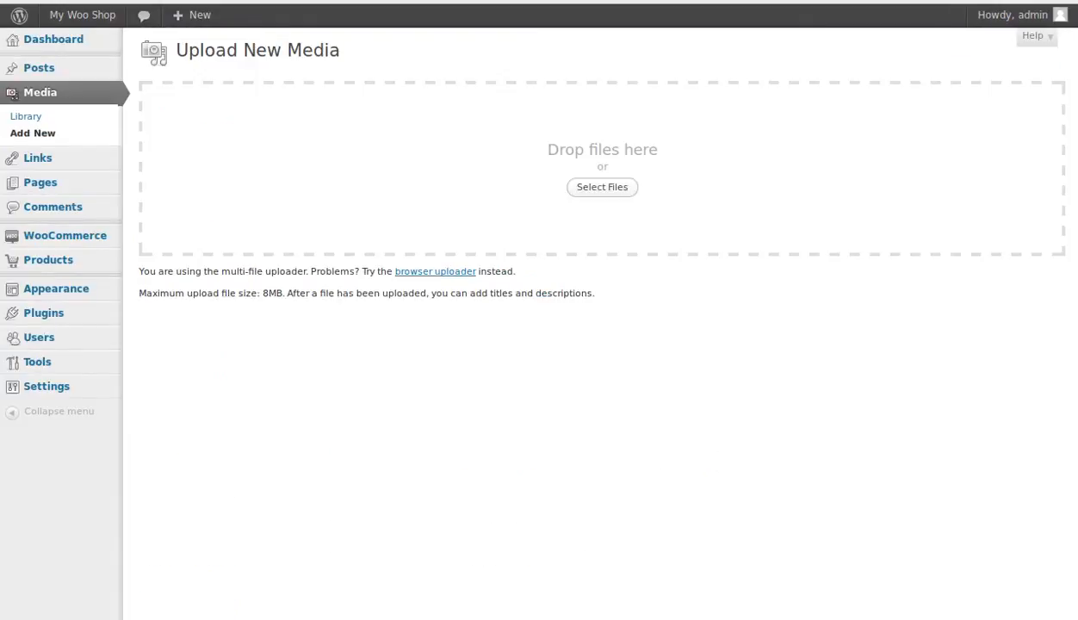
key("alt+Left")
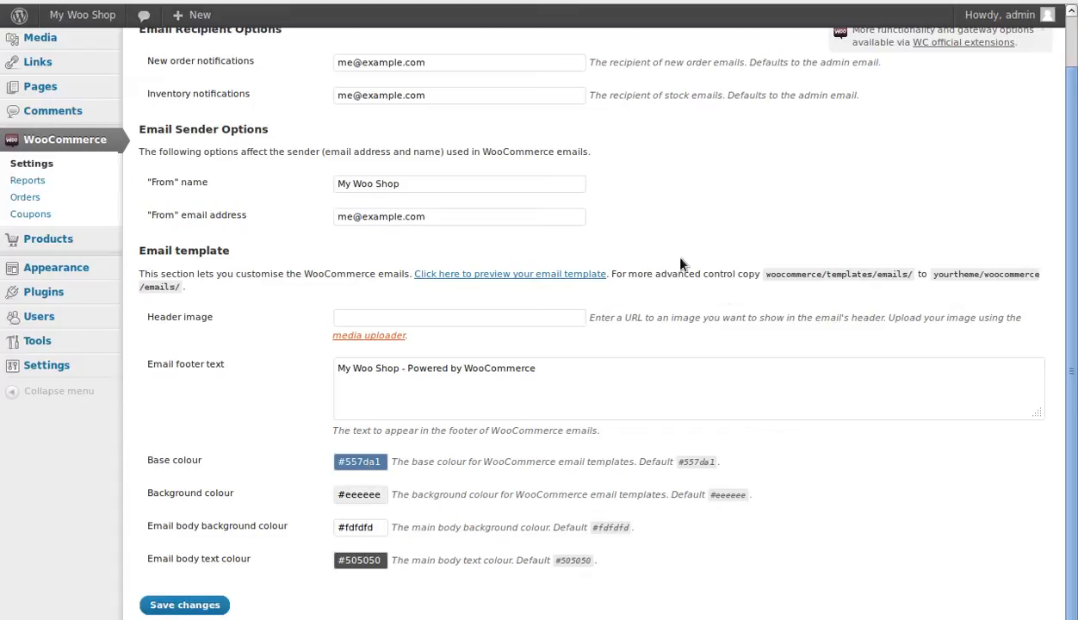
- Preview the WooCommerce email template in a new browser tab and return to the email settings
right_click(555, 277)
left_click(585, 149)
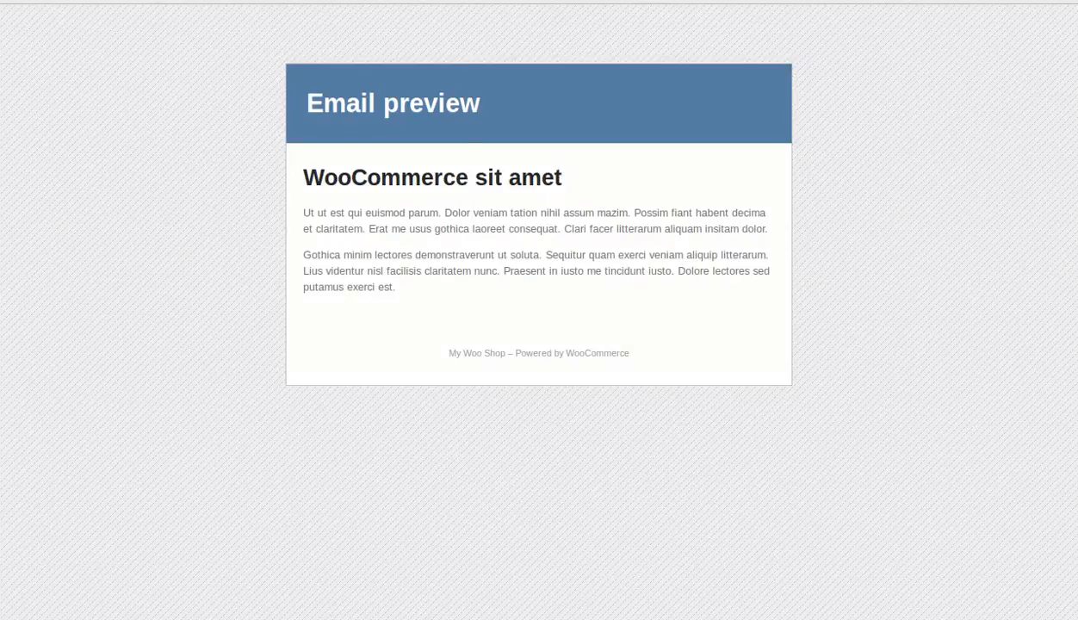
left_click(397, 3)
scroll(783, 271, "up", 2)
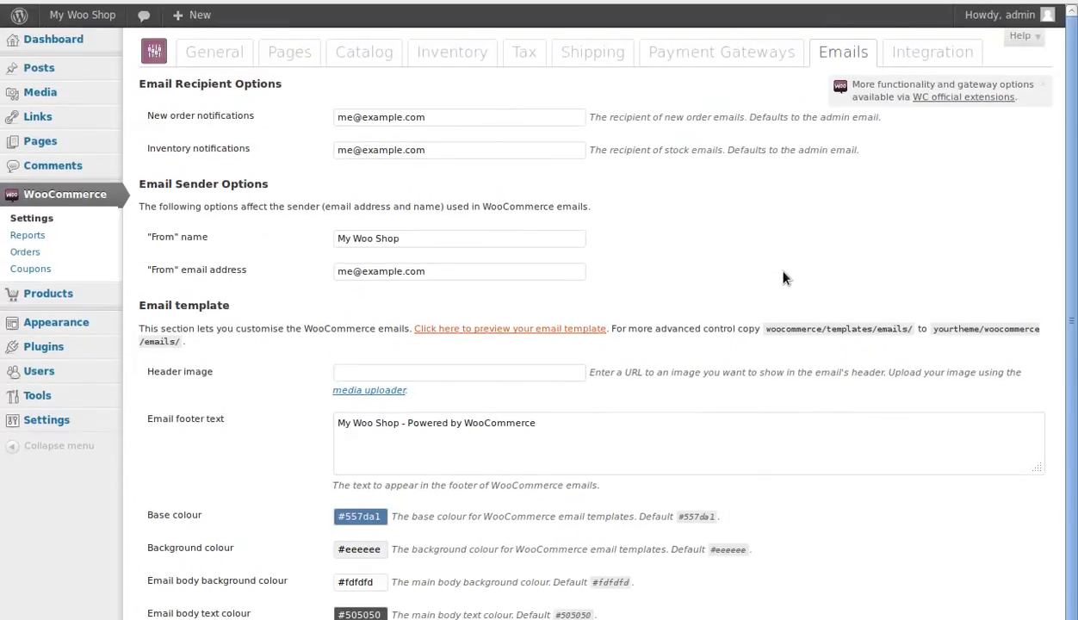
- Review the ShareThis, ShareDaddy and Google Analytics integration settings, opening the ShareThis publisher ID link in a new tab
left_click(944, 56)
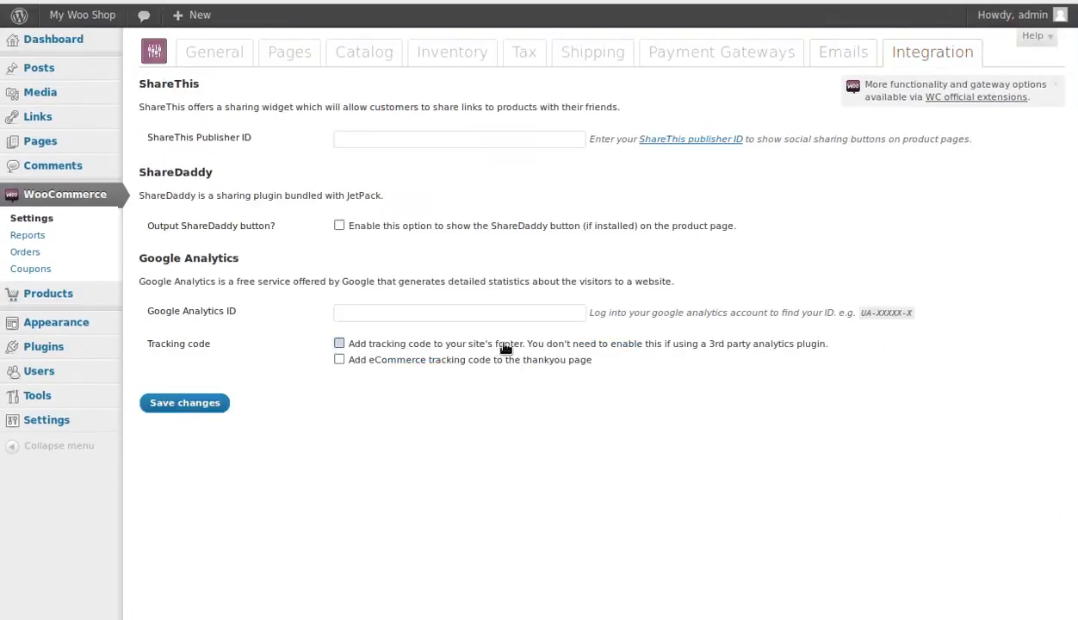
triple_click(266, 317)
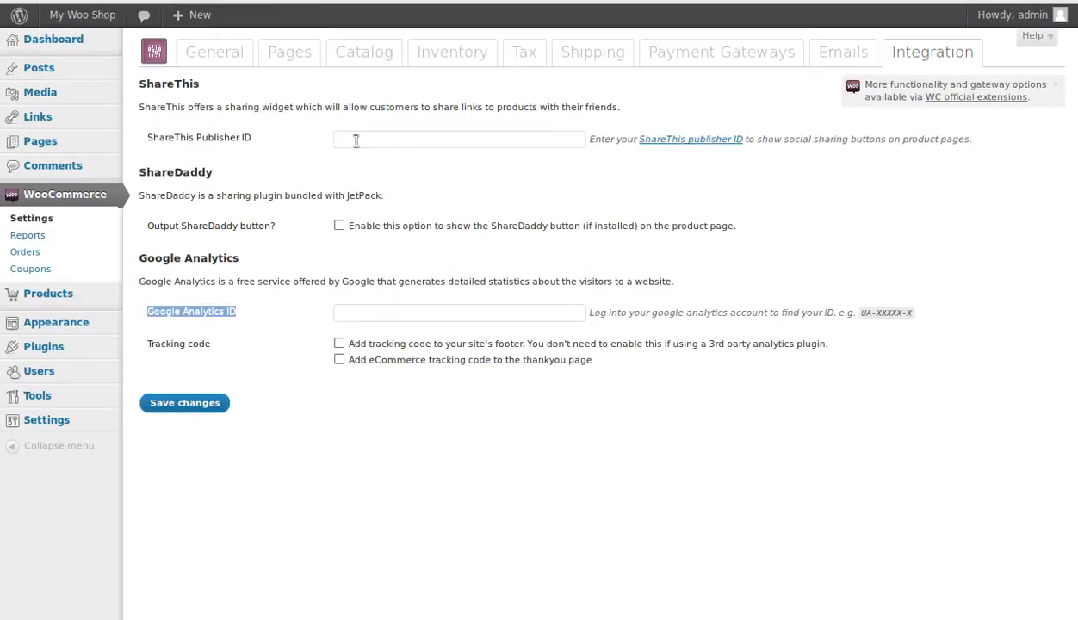
right_click(653, 143)
left_click(687, 154)
left_click(345, 196)
left_click_drag(345, 197, 390, 202)
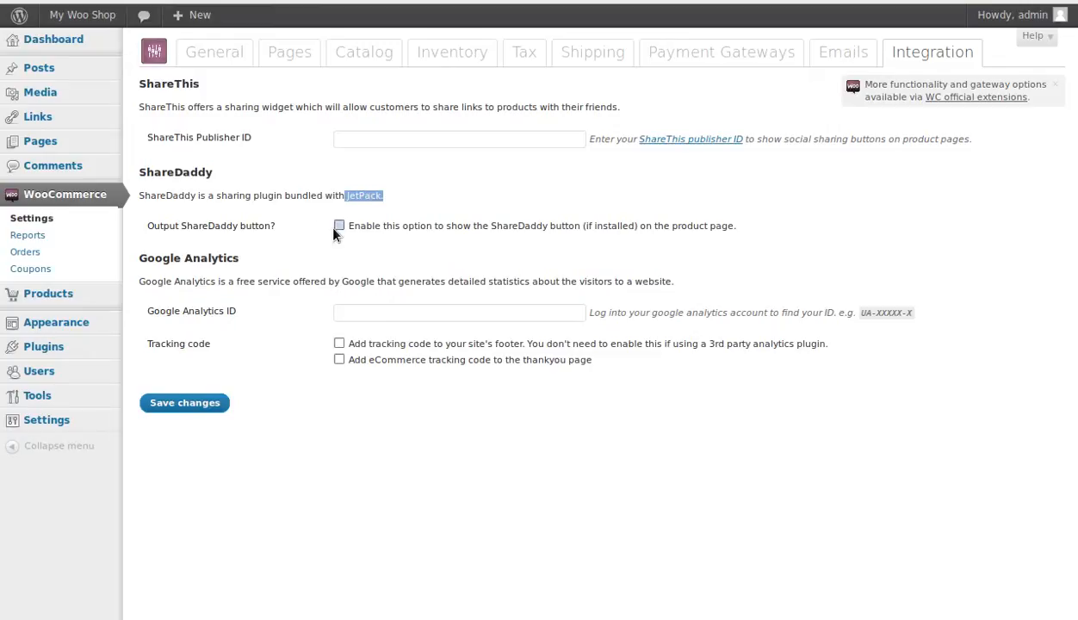
left_click(408, 310)
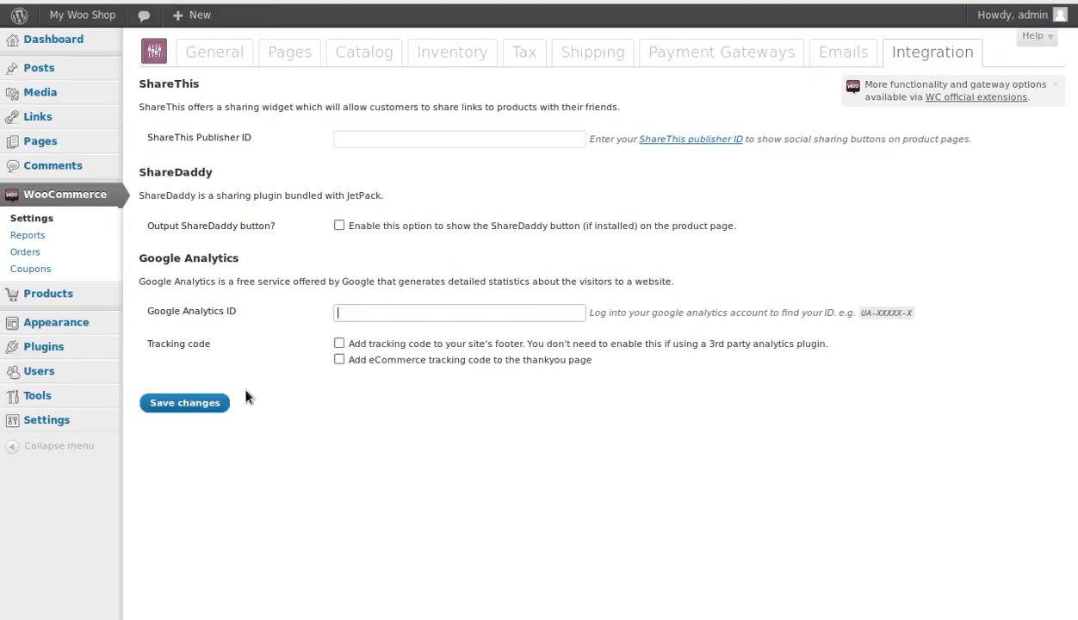
- Start a new product and title it "New phone"
mouse_move(53, 296)
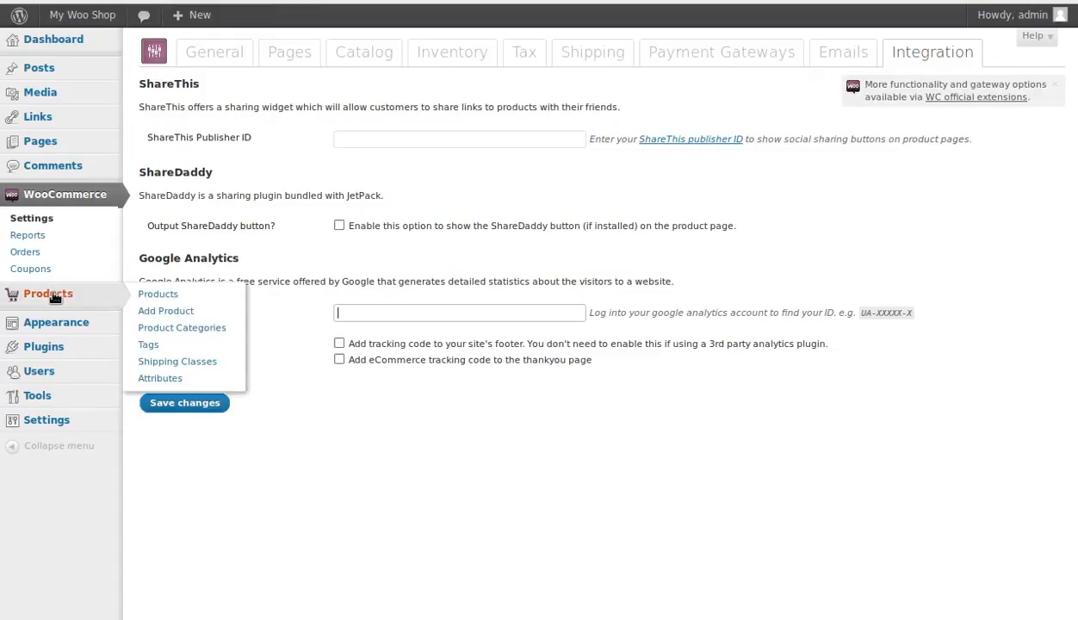
left_click(166, 312)
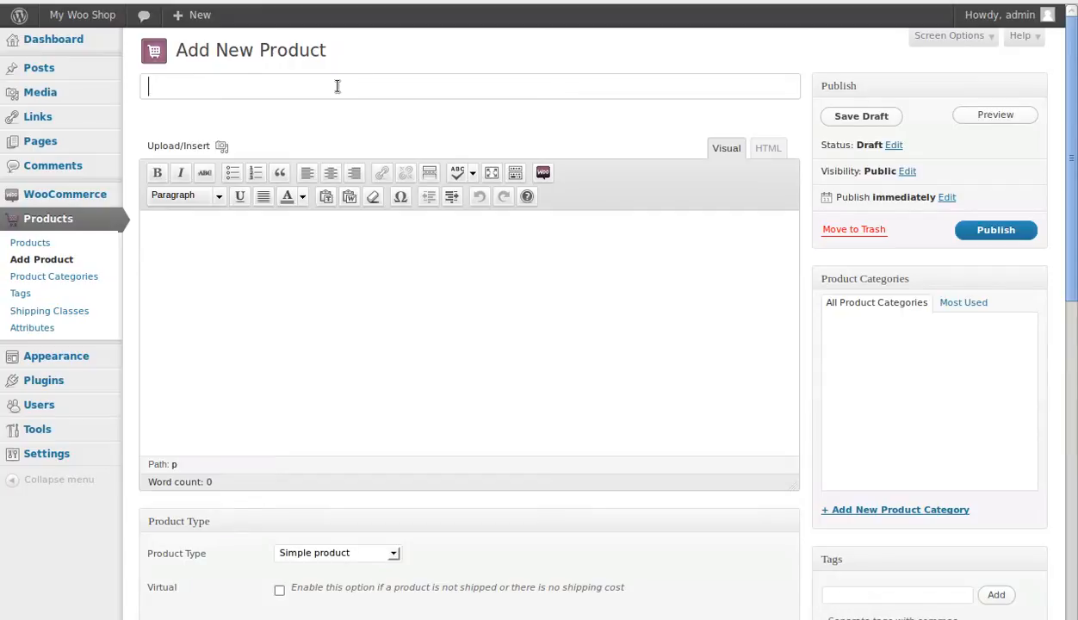
type("New phio")
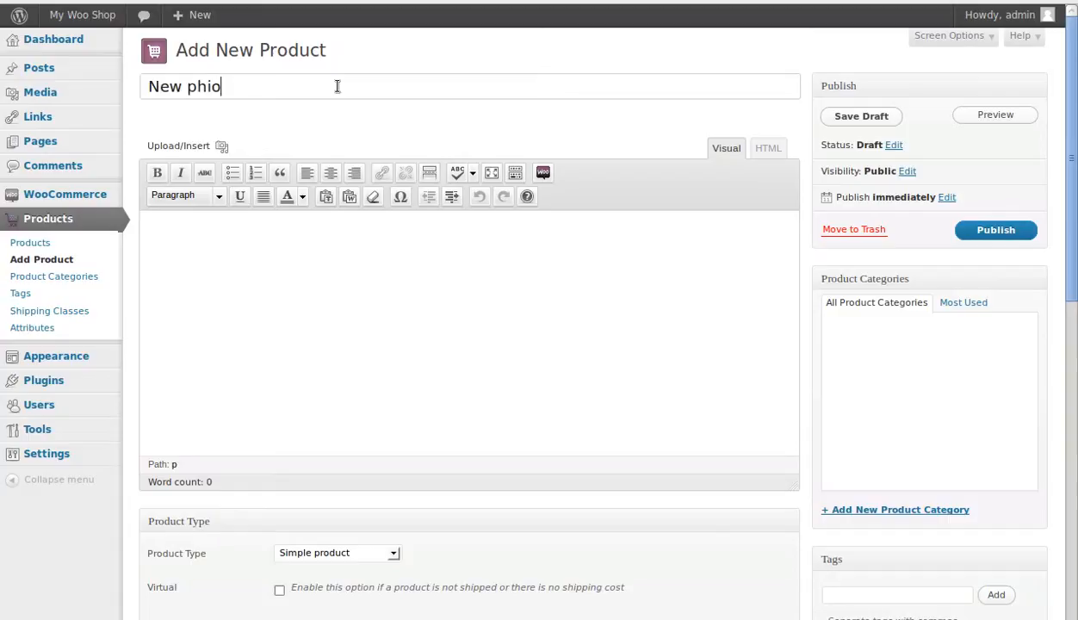
key("BackSpace")
key("BackSpace")
type("one")
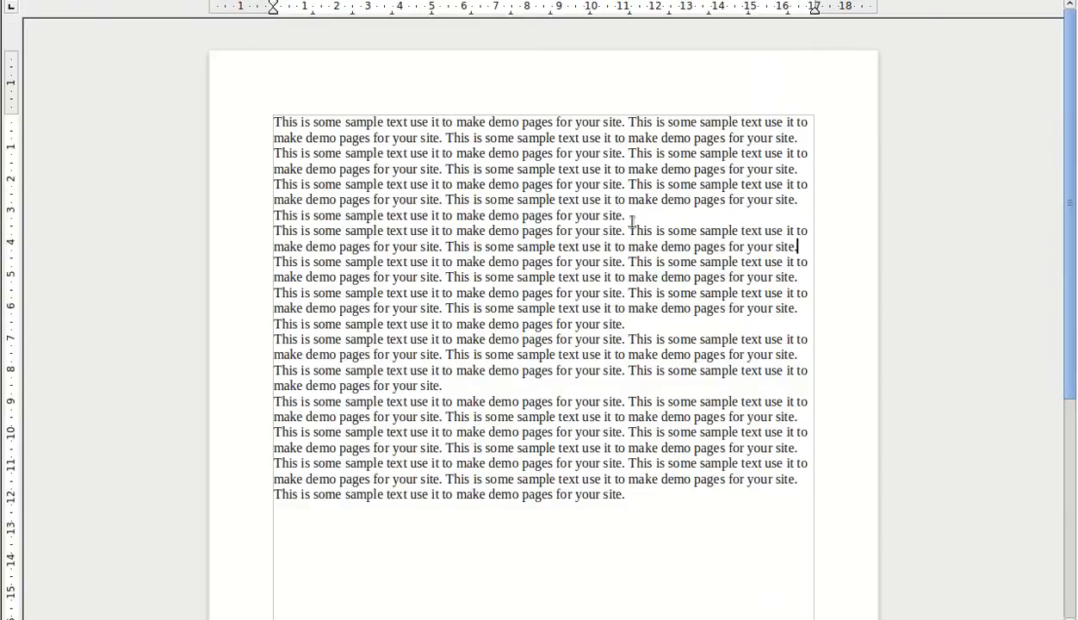
- Copy the first paragraph of sample text from the word processor document and insert it into the product description with Paste from Word
left_click_drag(626, 217, 281, 130)
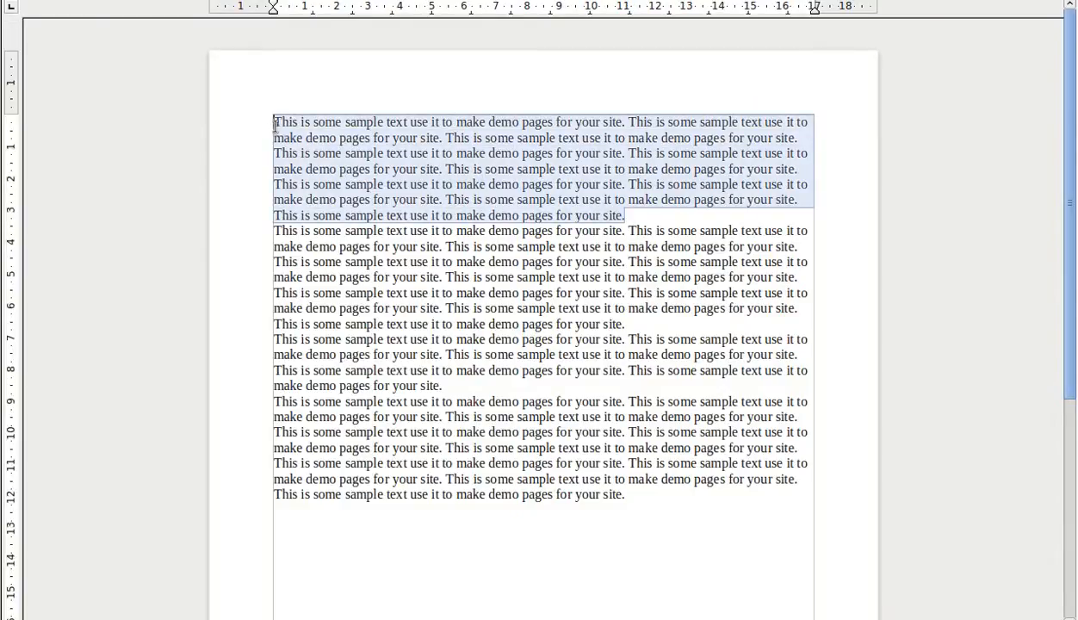
right_click(275, 126)
left_click(317, 416)
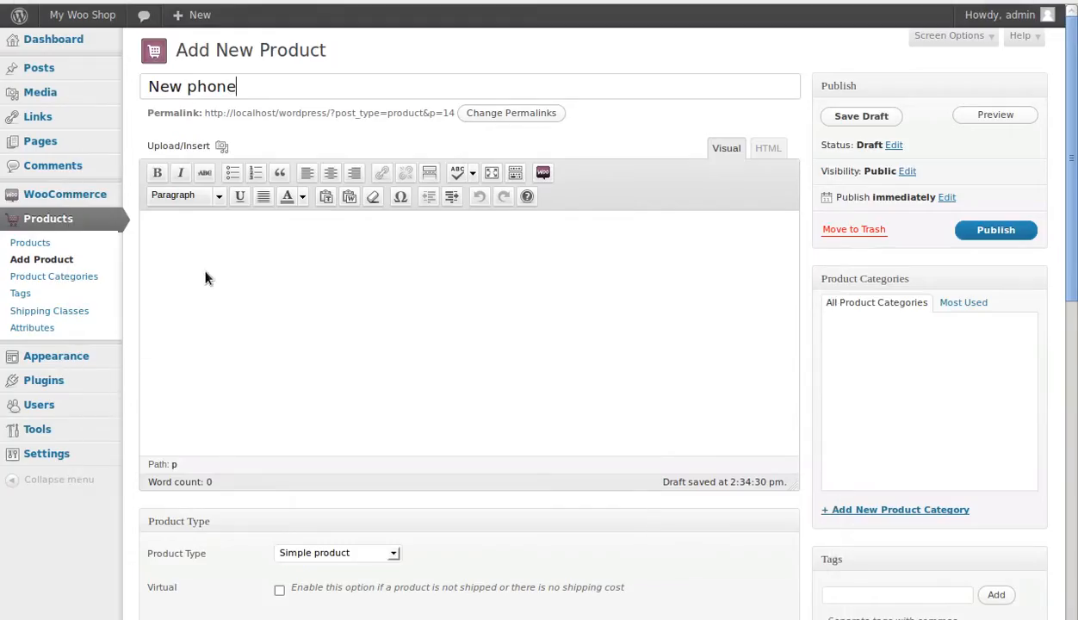
key("ctrl+v")
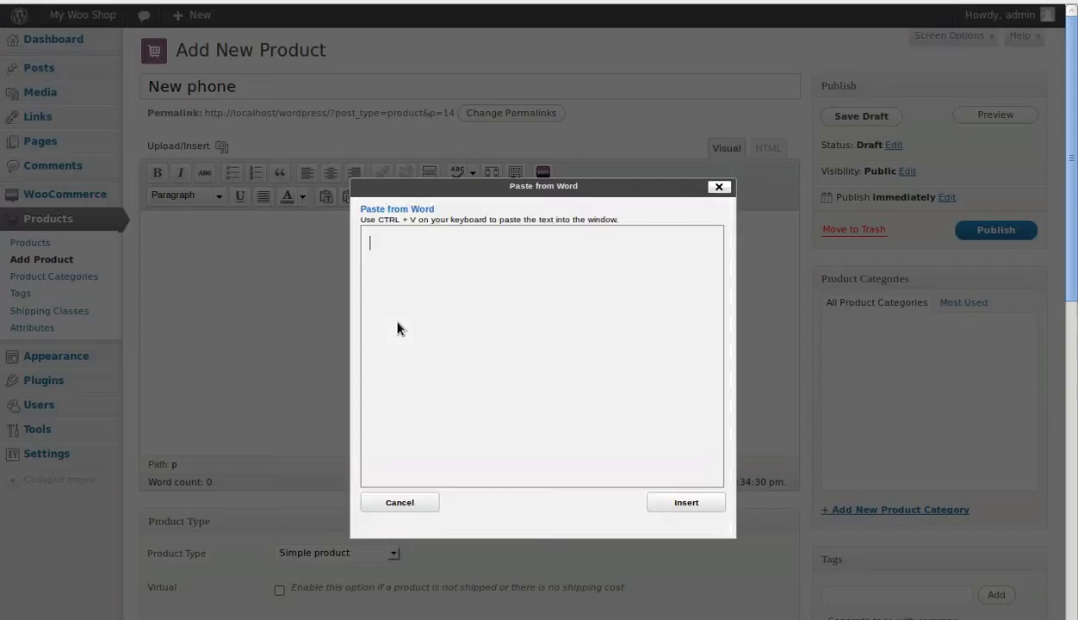
key("ctrl+v")
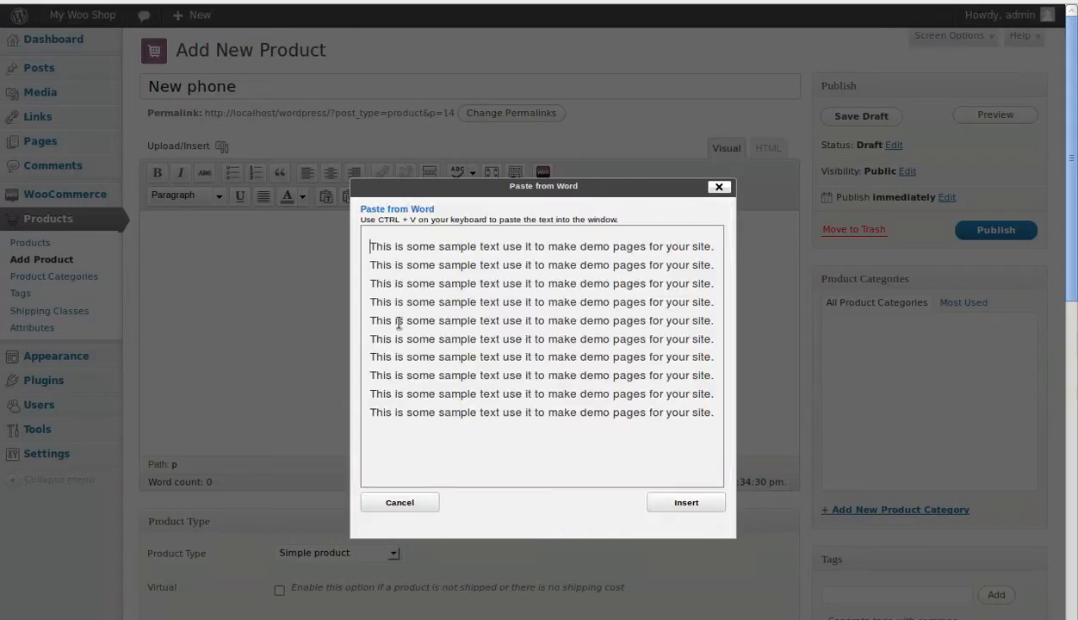
left_click(694, 506)
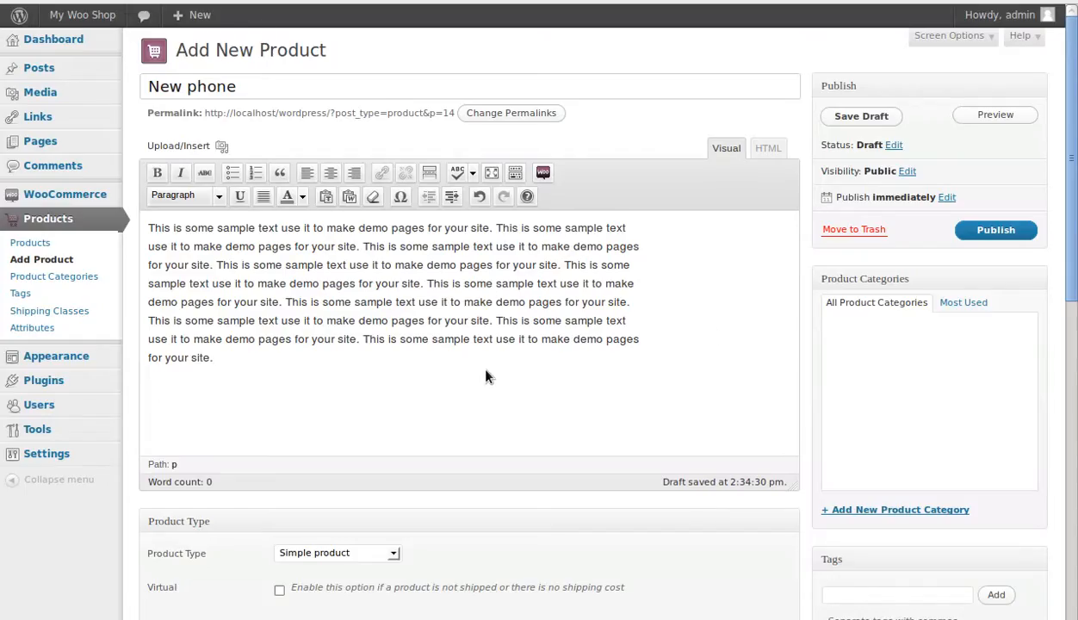
- Upload p5.jpg from the Desktop folder through the product's featured image dialog
scroll(491, 366, "down", 5)
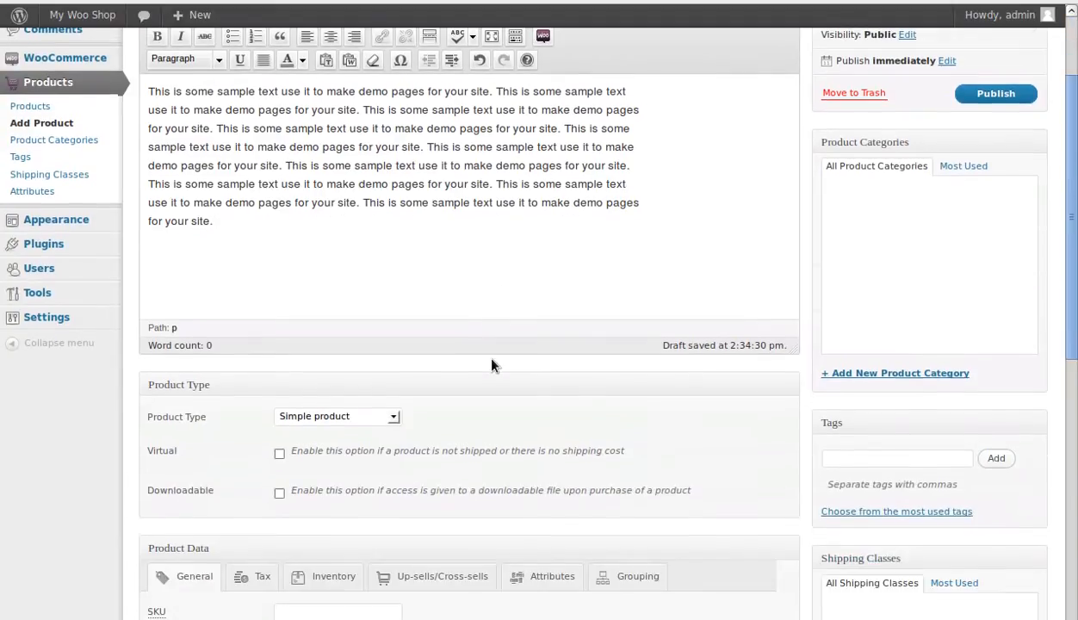
scroll(491, 362, "down", 3)
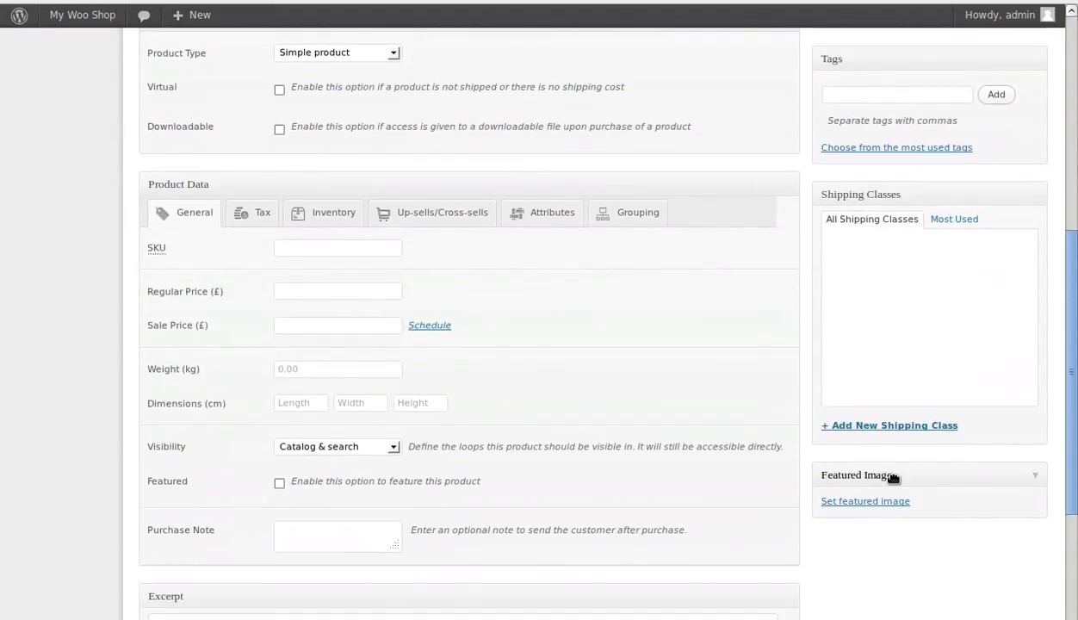
left_click(852, 505)
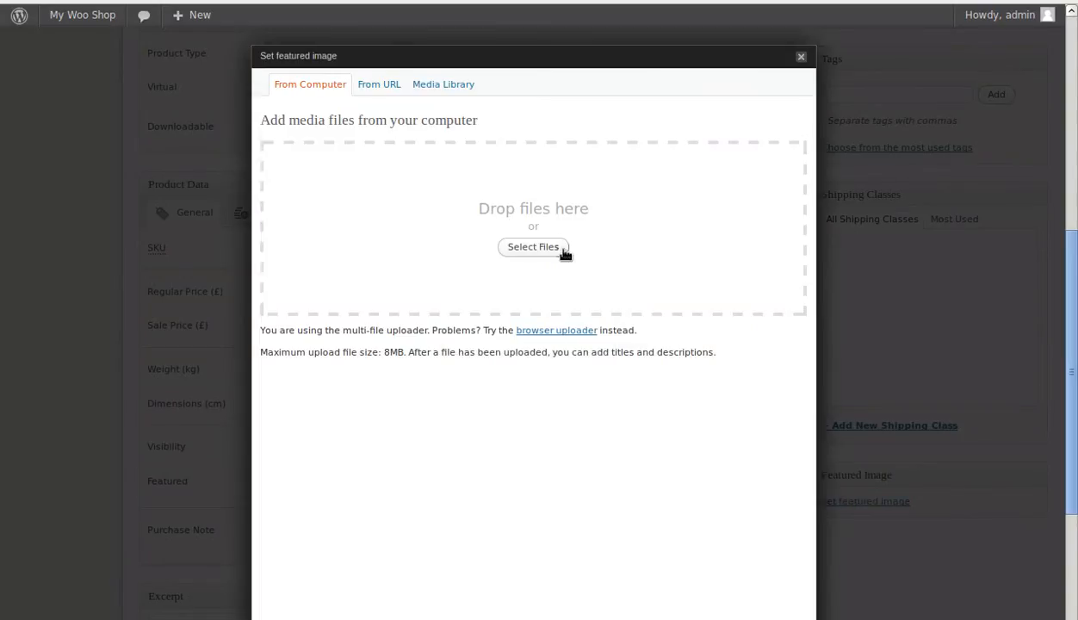
left_click(564, 251)
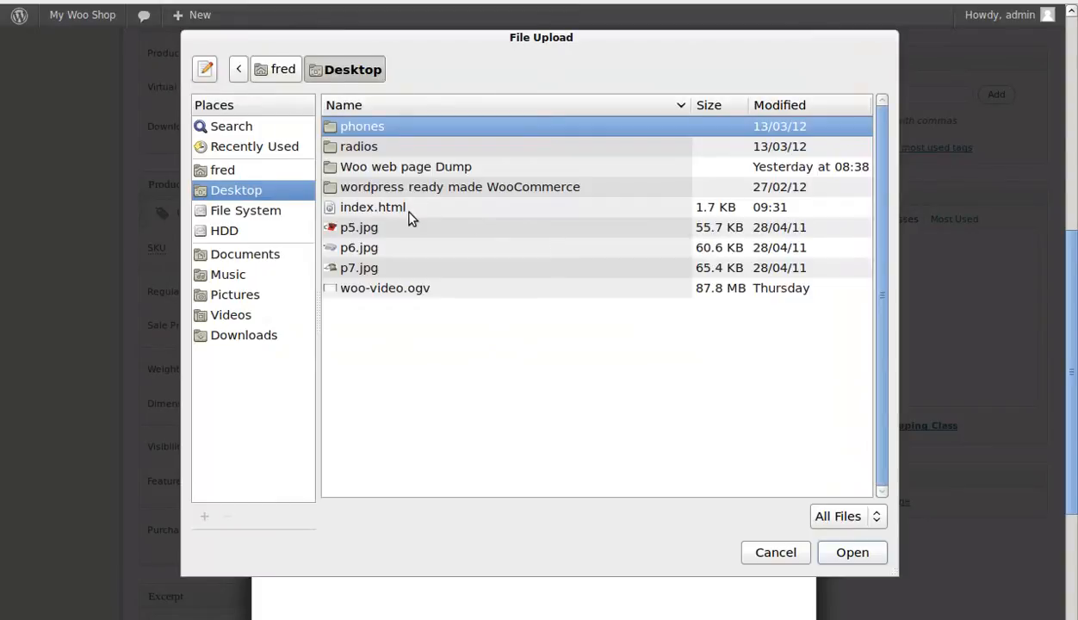
left_click(360, 232)
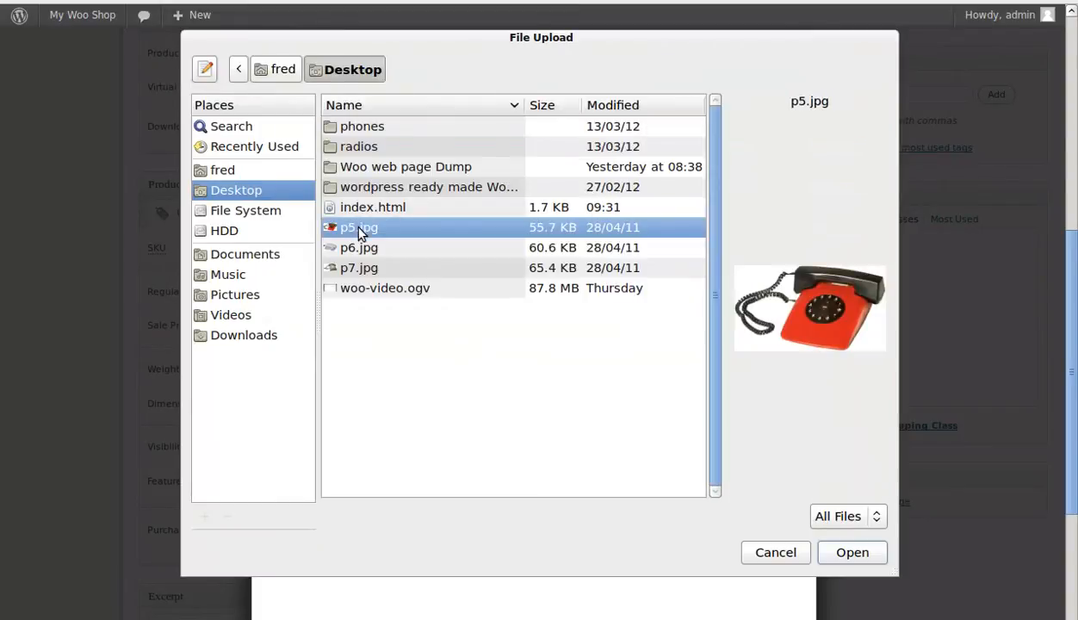
left_click(855, 554)
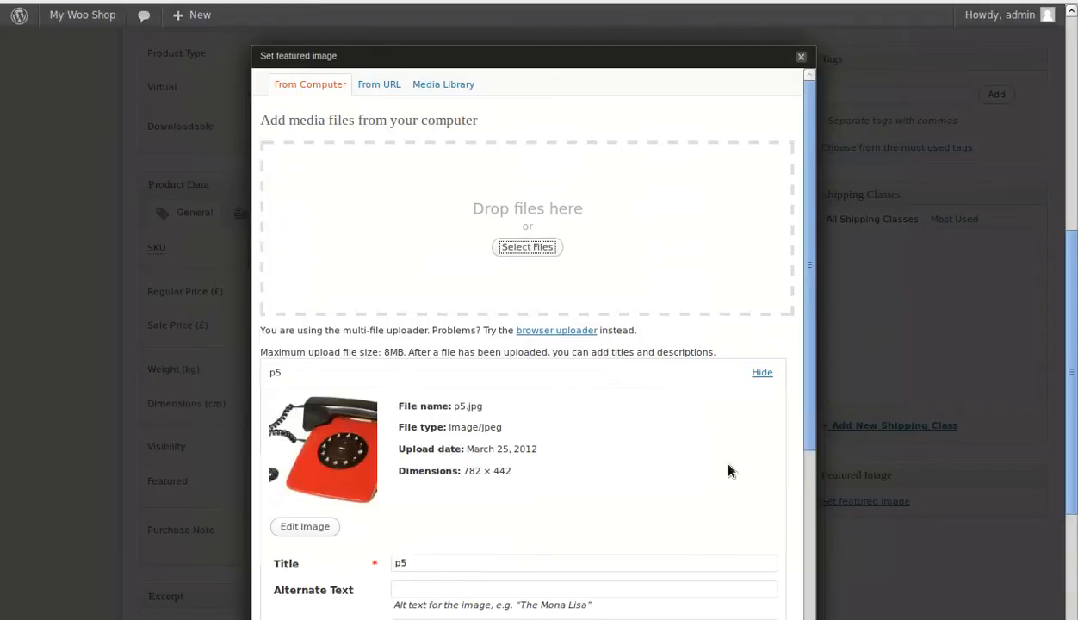
- Use the uploaded p5 picture as the product's featured image and close the image dialog
scroll(705, 447, "down", 5)
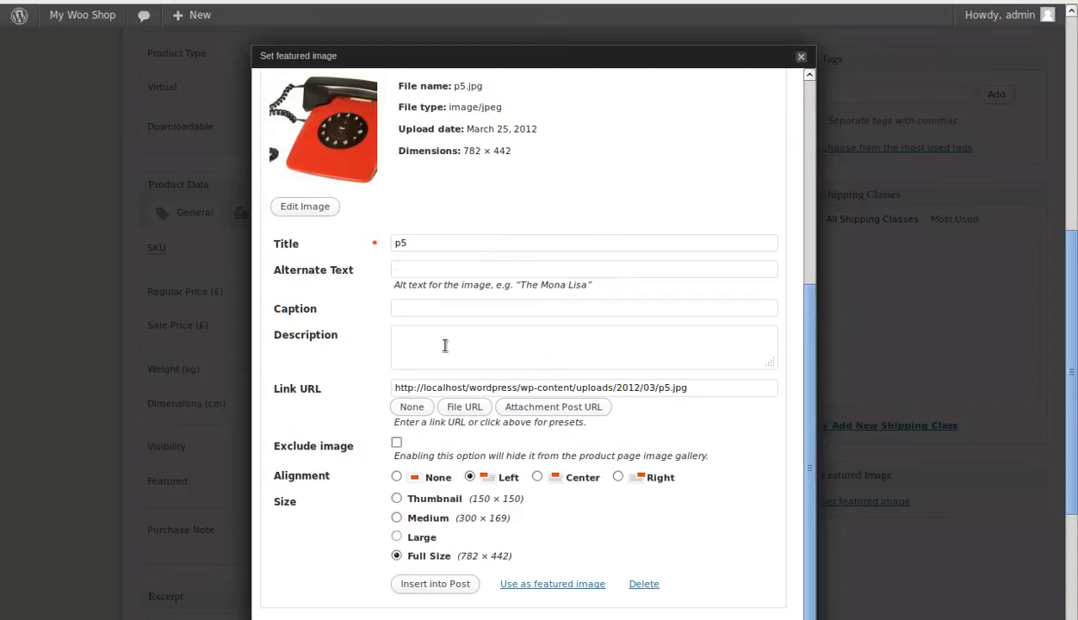
scroll(624, 417, "down", 2)
scroll(625, 418, "down", 2)
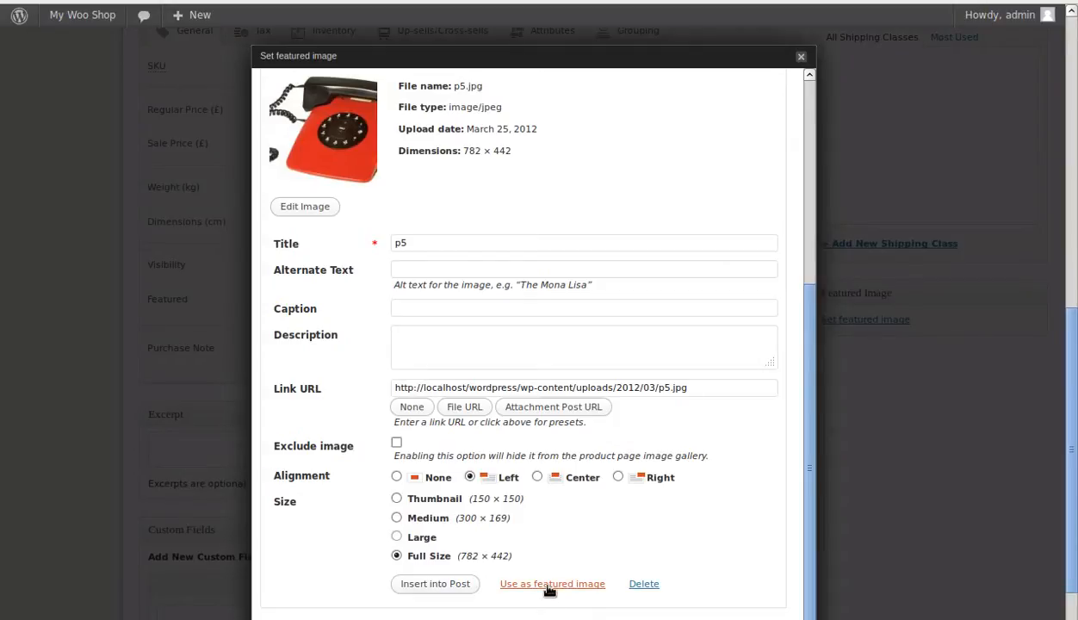
left_click(548, 586)
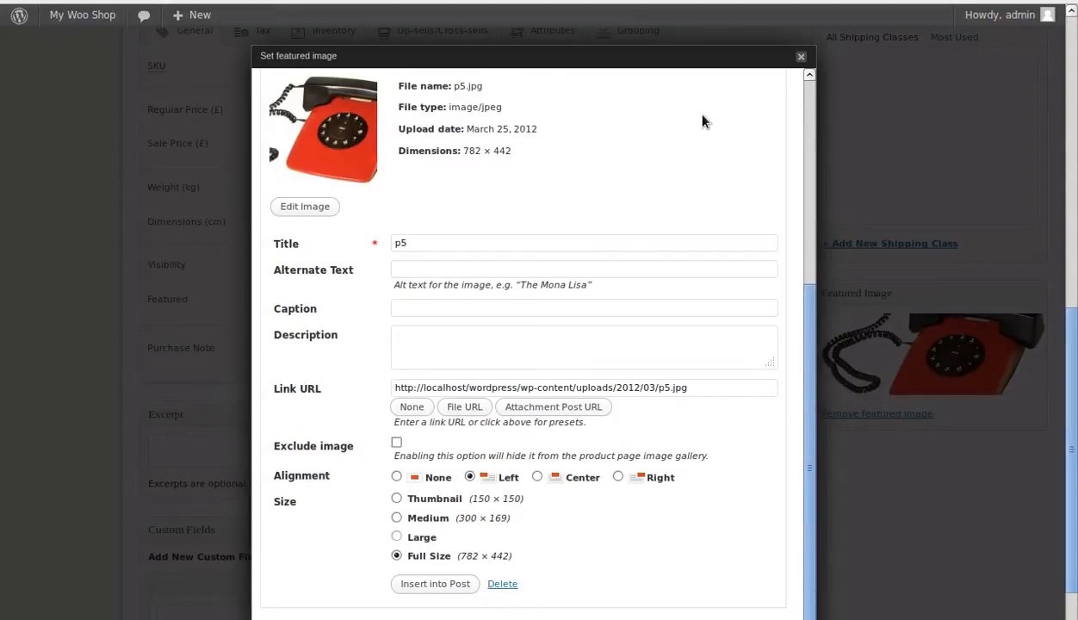
left_click(803, 57)
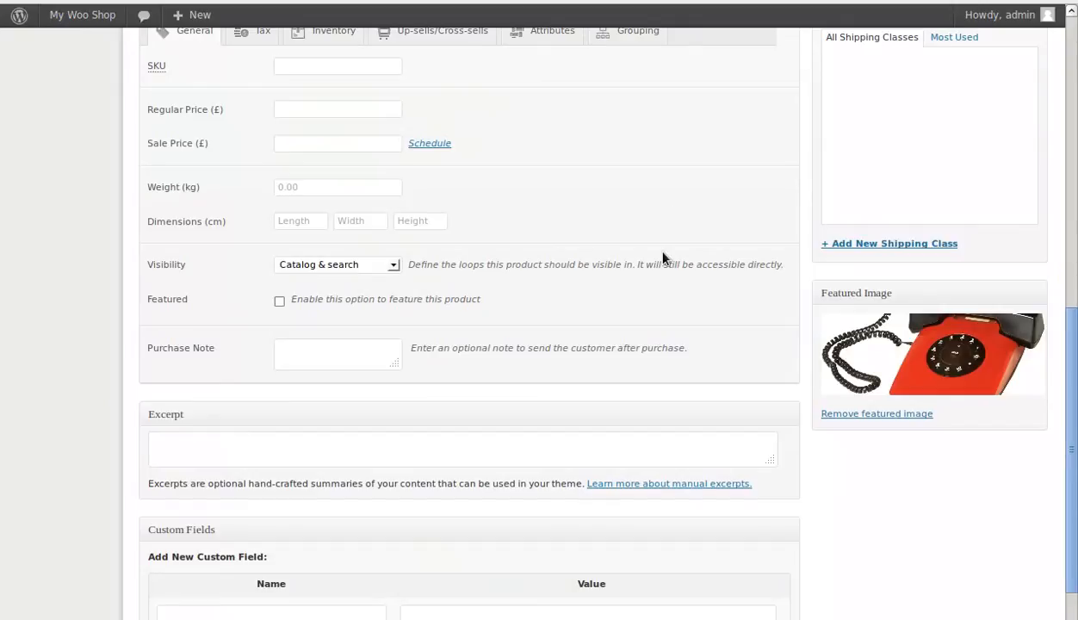
- Review the product form's sections and change the product type to Variable product
scroll(664, 258, "up", 3)
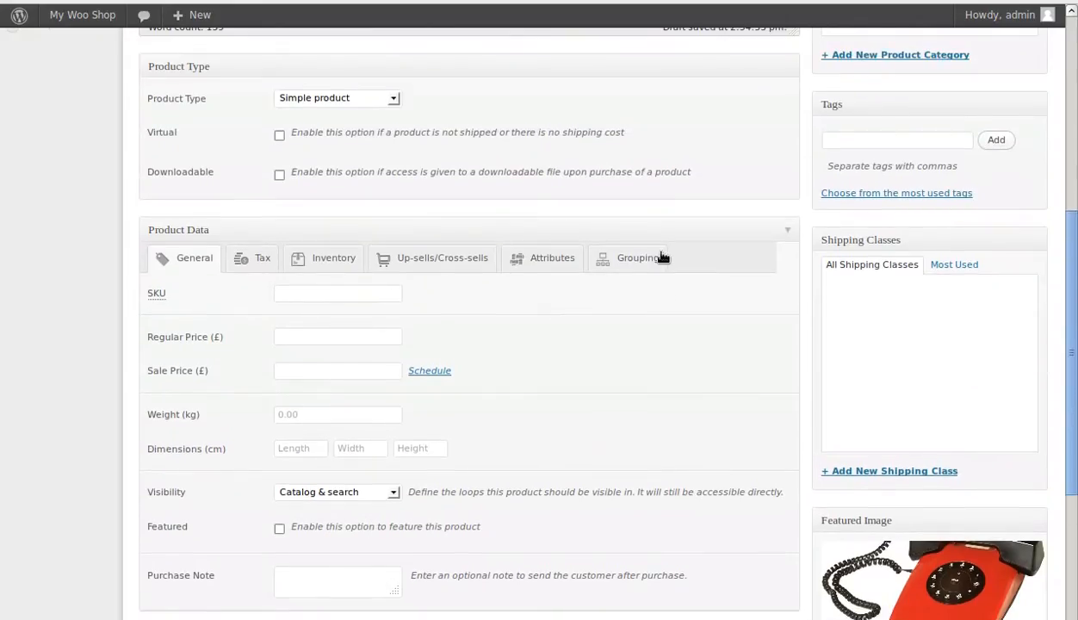
scroll(663, 258, "up", 4)
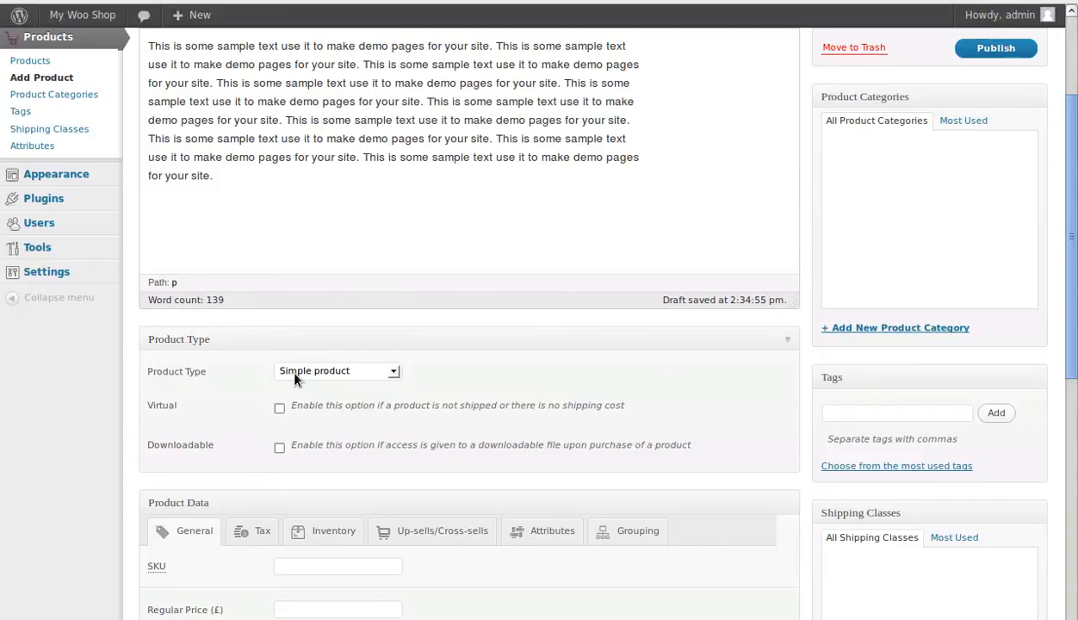
scroll(558, 442, "down", 4)
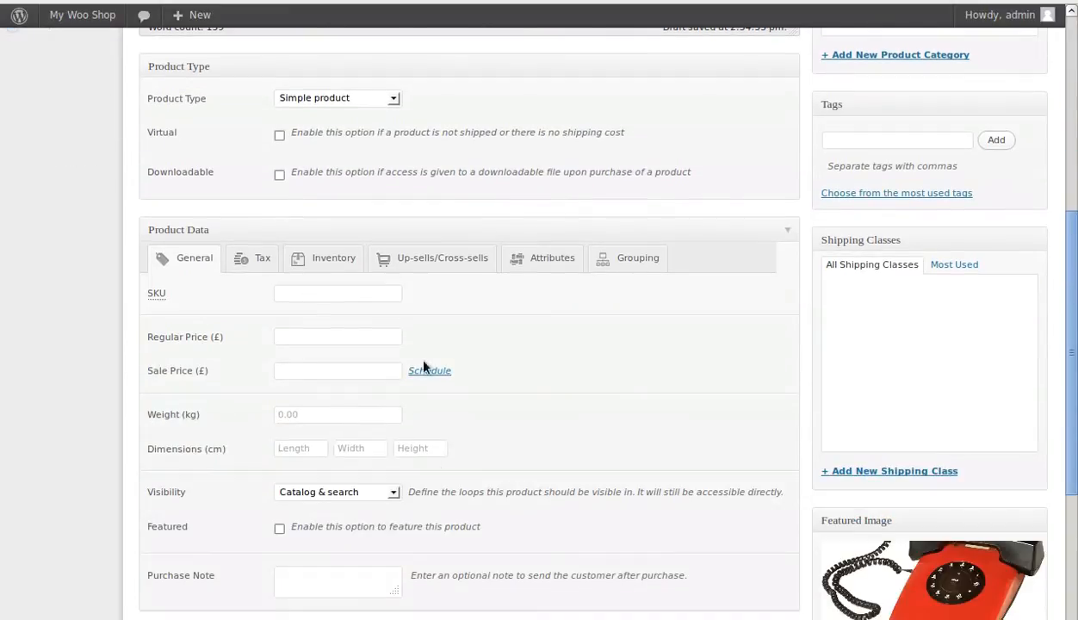
scroll(414, 466, "down", 6)
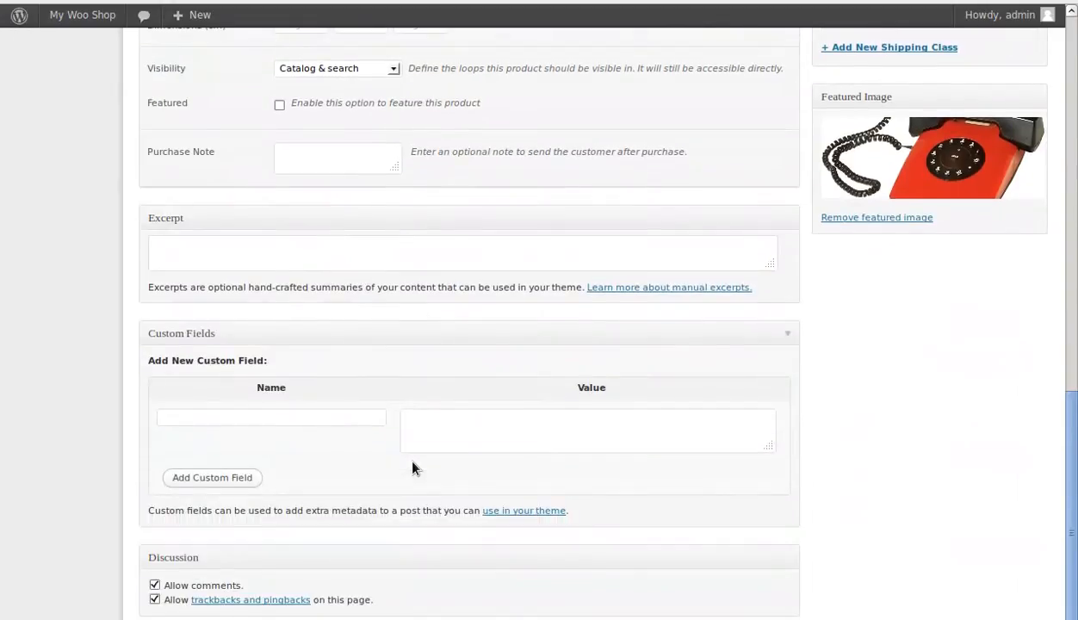
scroll(412, 466, "up", 12)
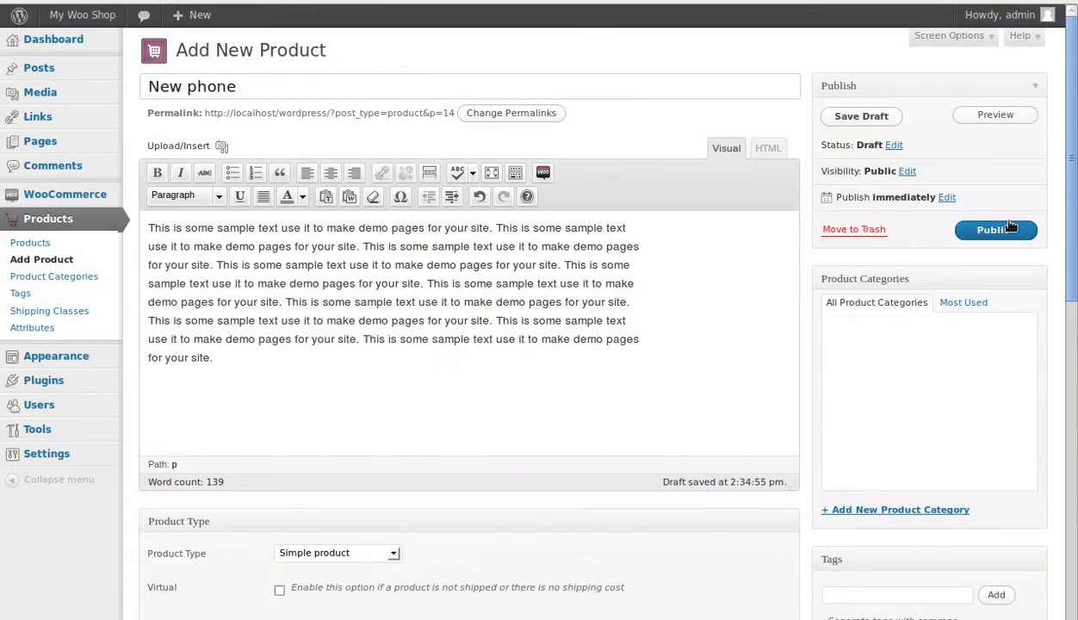
scroll(614, 422, "down", 5)
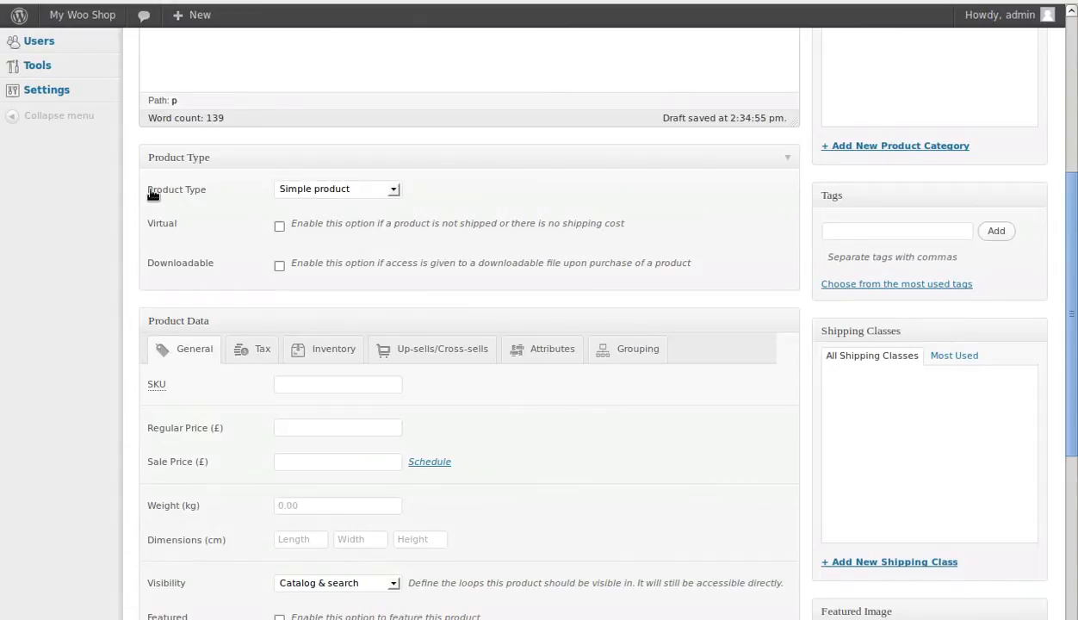
left_click(392, 189)
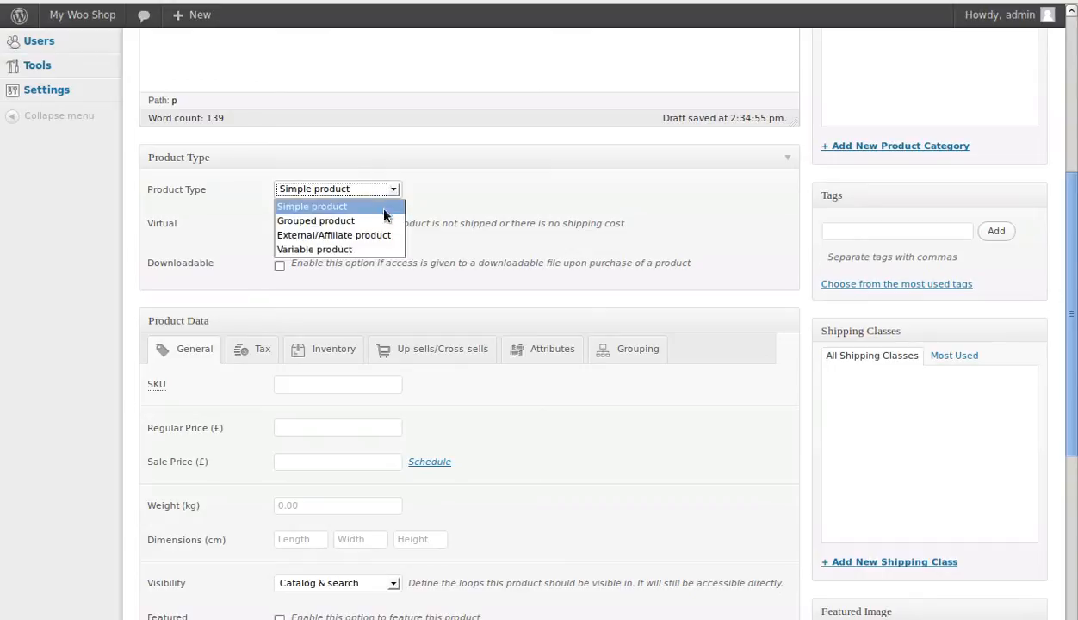
left_click(348, 250)
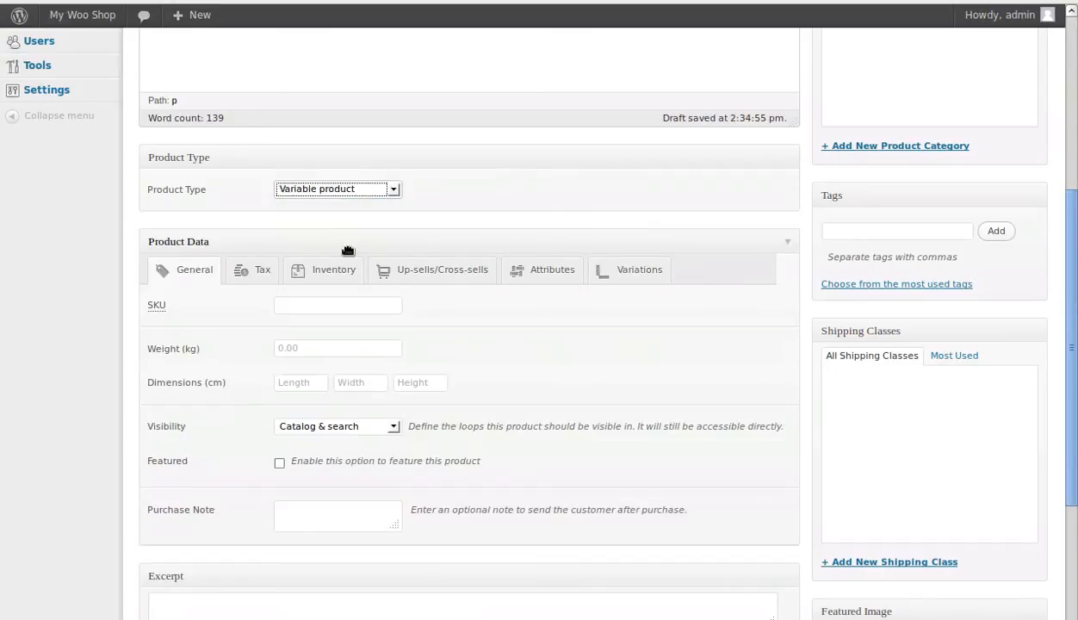
- Set the product's weight to 1.4 kg and its dimensions to 22 × 22 × 11 cm
left_click(297, 348)
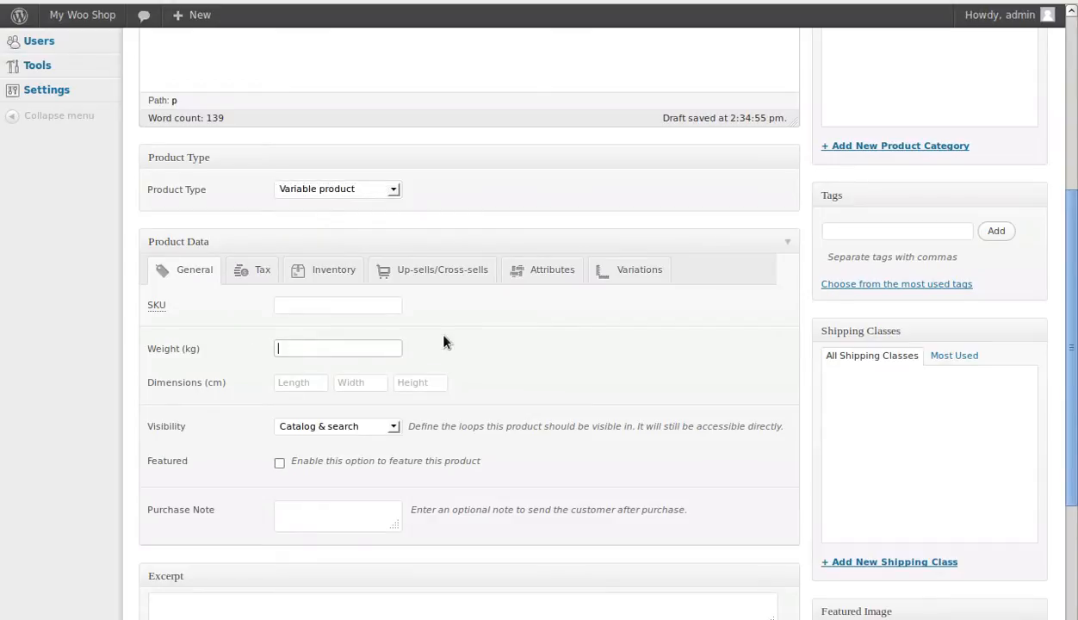
type("1")
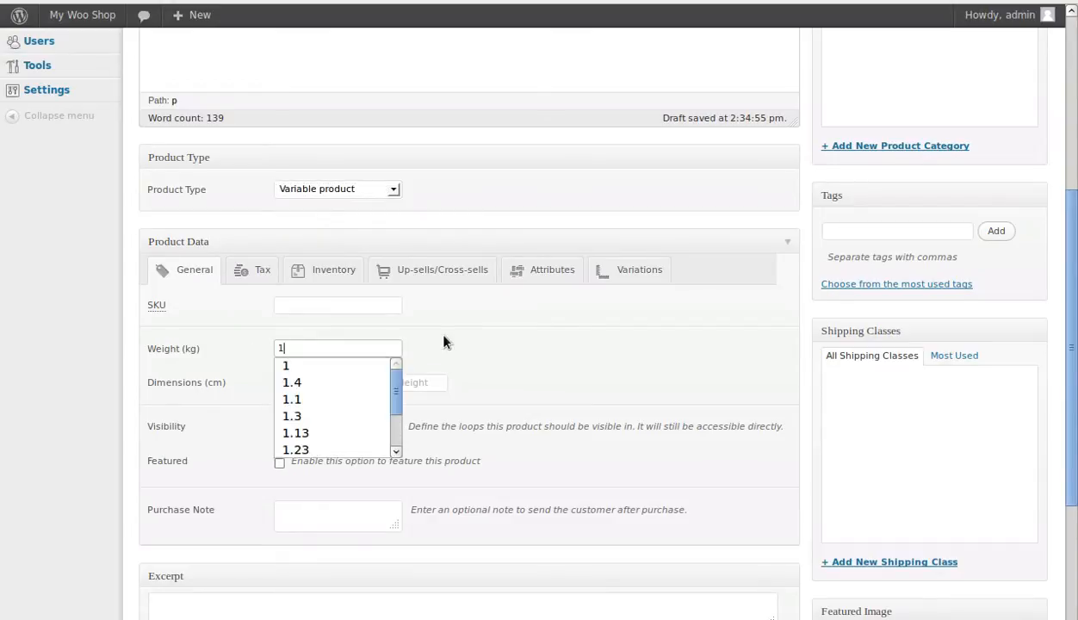
left_click(291, 382)
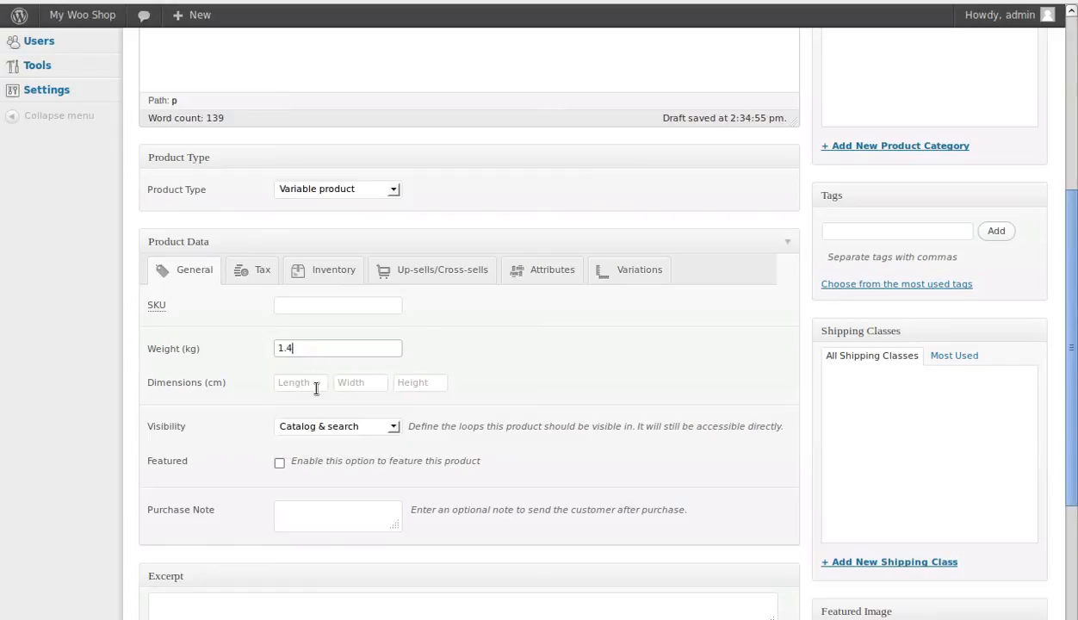
left_click(300, 383)
type("22")
left_click(370, 380)
type("22")
left_click(411, 381)
type("11")
left_click(475, 370)
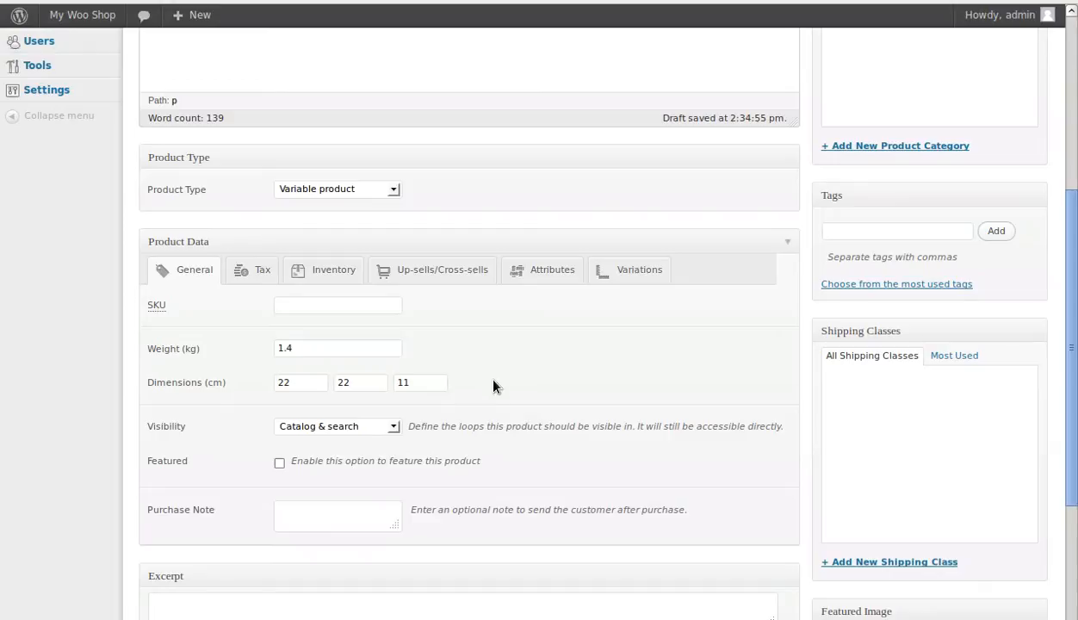
- Add a custom product attribute named "colour" with the values Red|Green|Blue
left_click(542, 272)
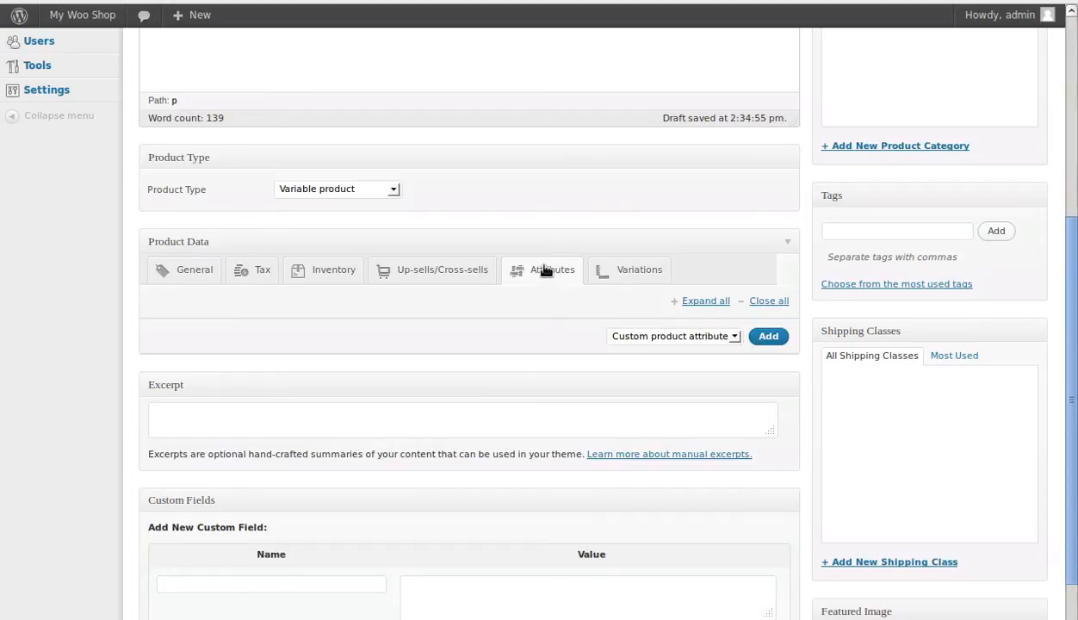
left_click(768, 336)
left_click(298, 393)
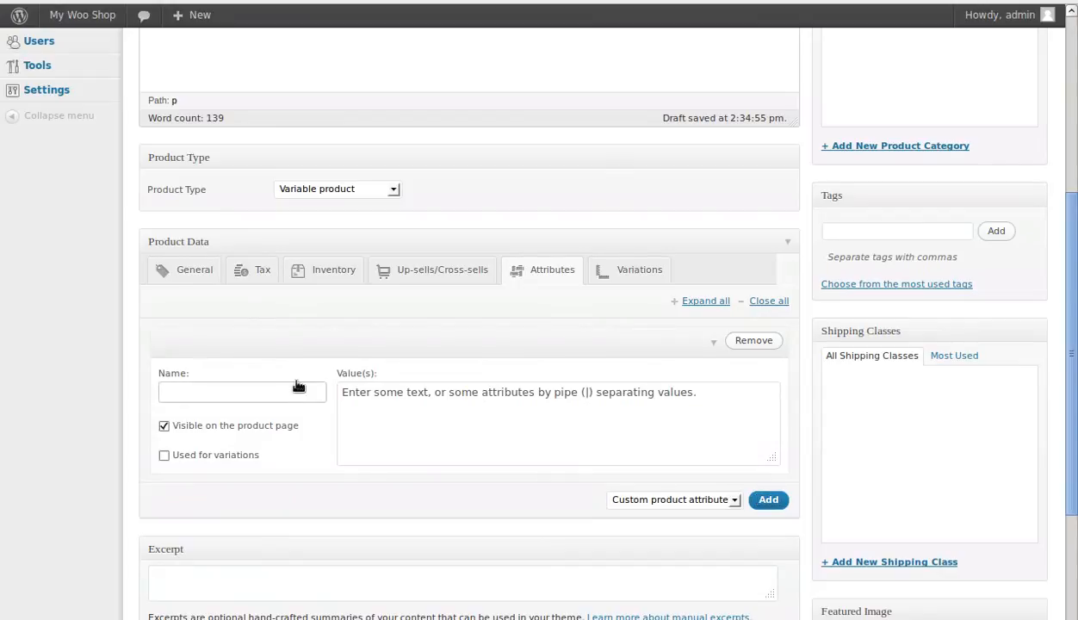
type("colou")
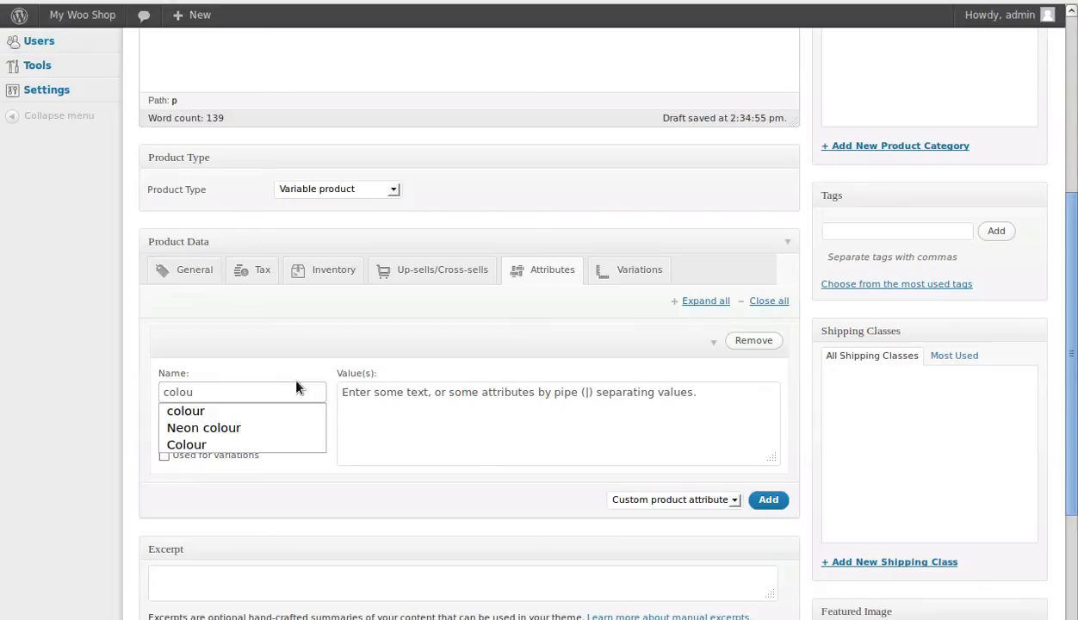
type("r")
key("Down")
left_click(367, 394)
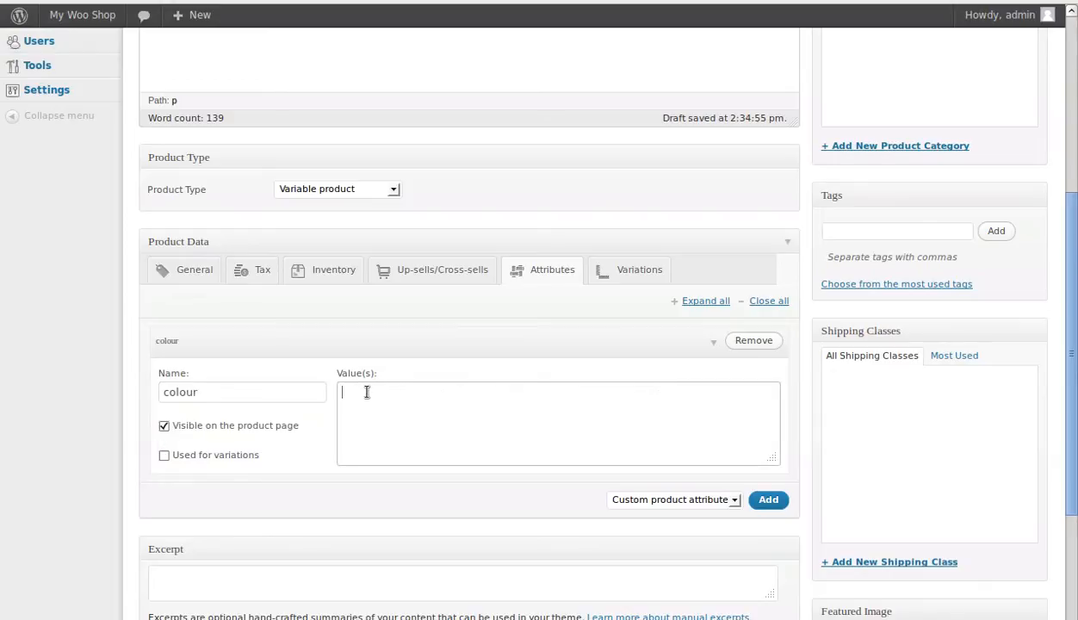
type("Red | Green | Blue")
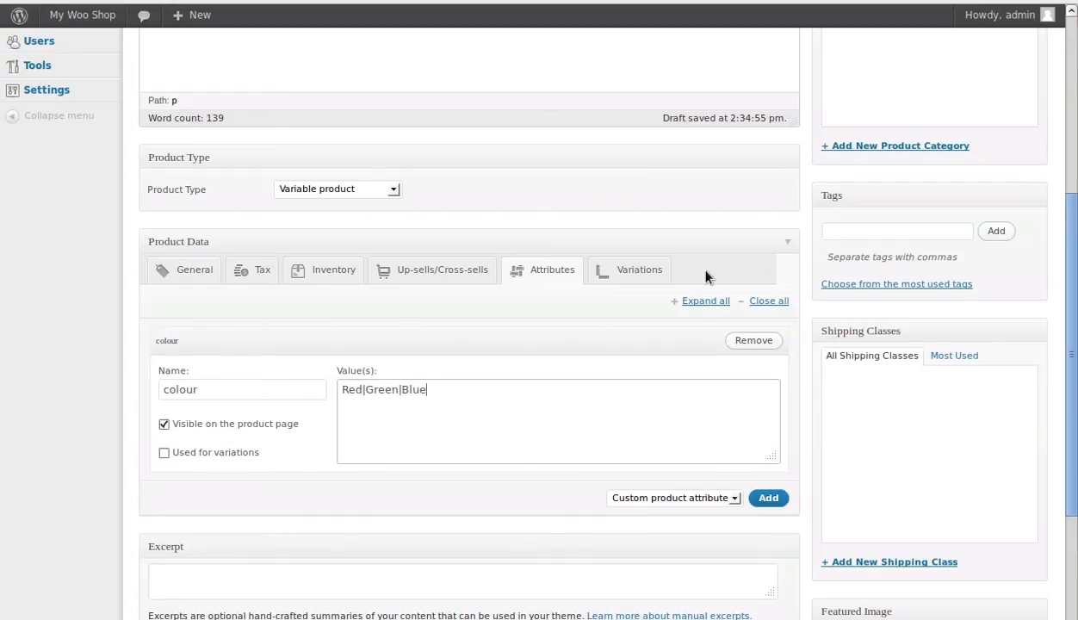
- Look over the completed product form and publish the "New phone" product
scroll(602, 334, "down", 6)
scroll(597, 320, "up", 10)
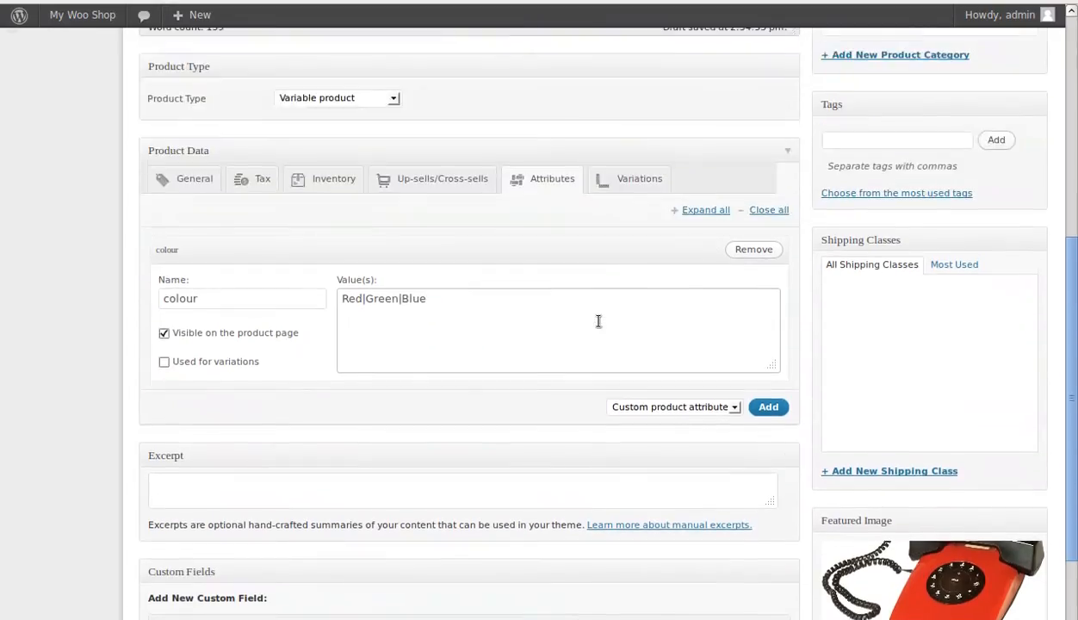
scroll(598, 326, "down", 5)
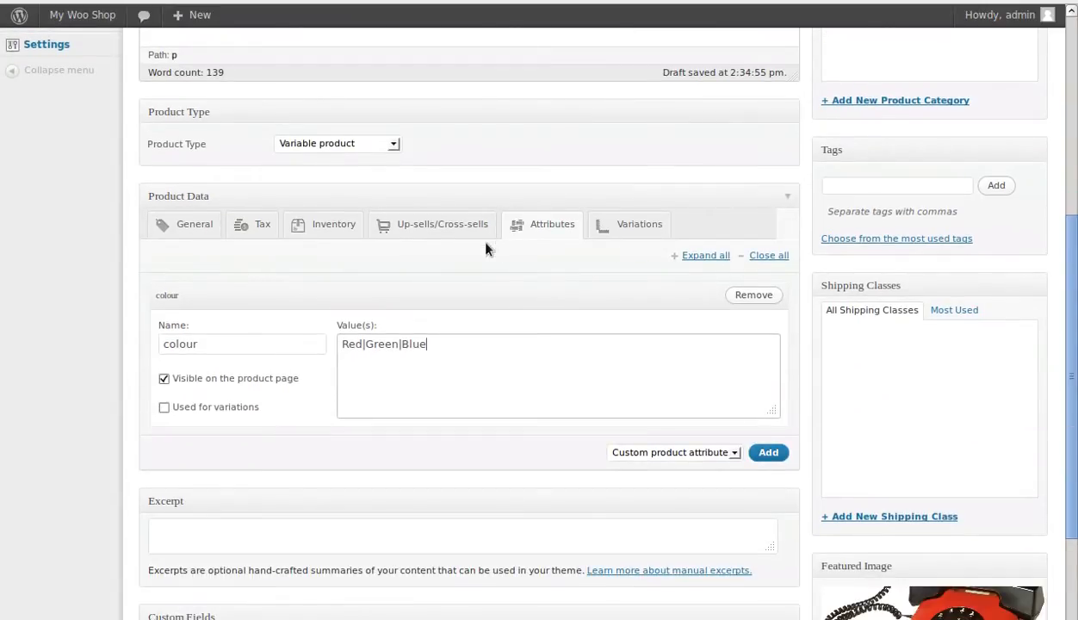
scroll(730, 331, "up", 5)
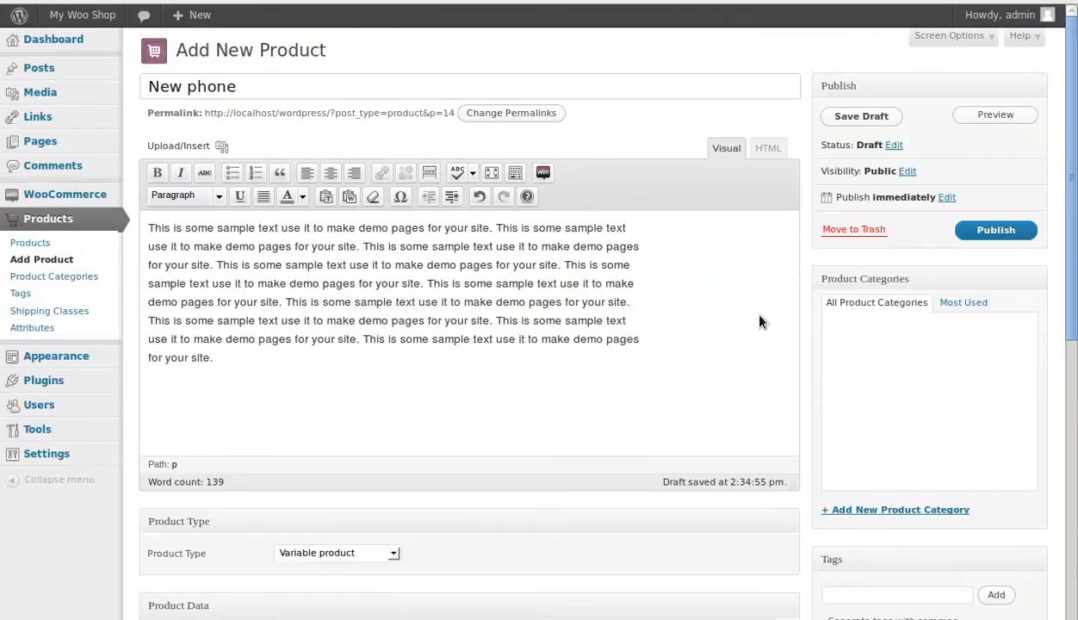
left_click(991, 230)
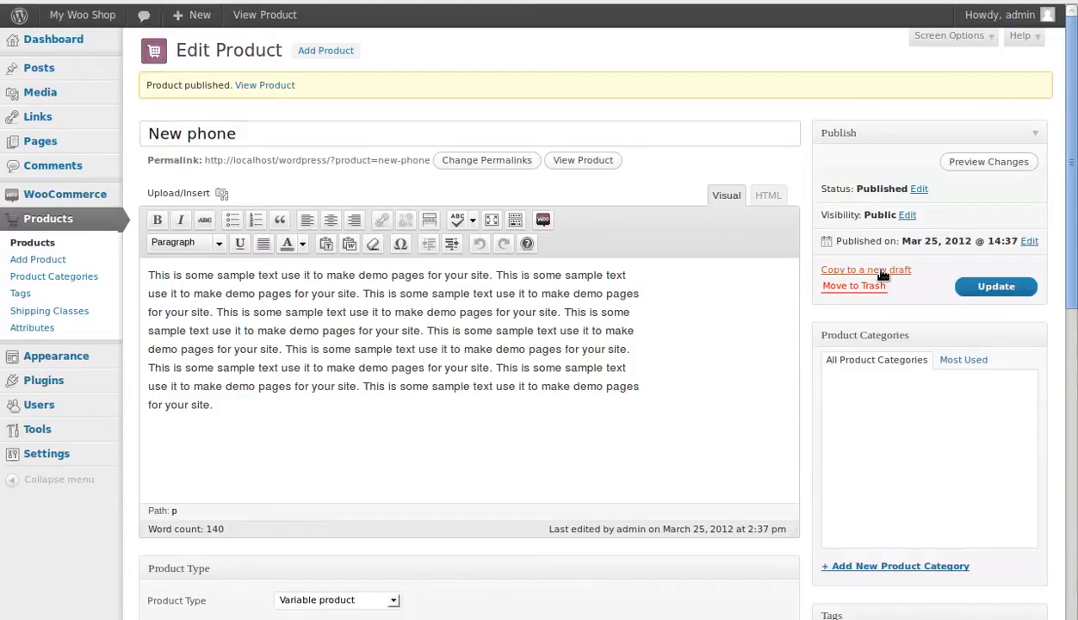
- Add a variation to the published "New phone" product and set its price to 11
scroll(727, 243, "down", 7)
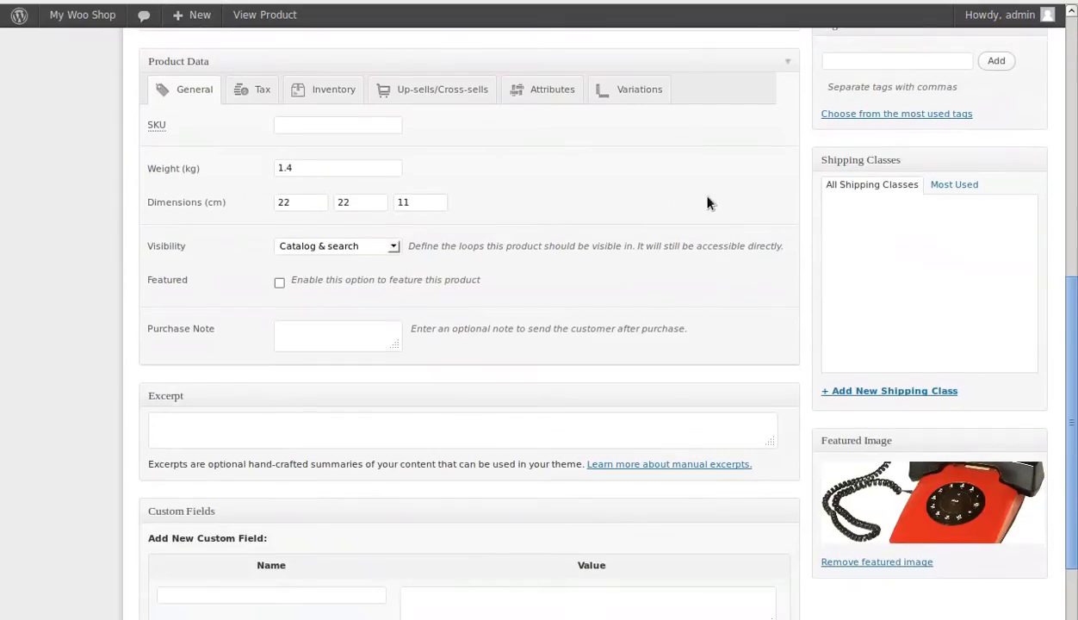
left_click(631, 91)
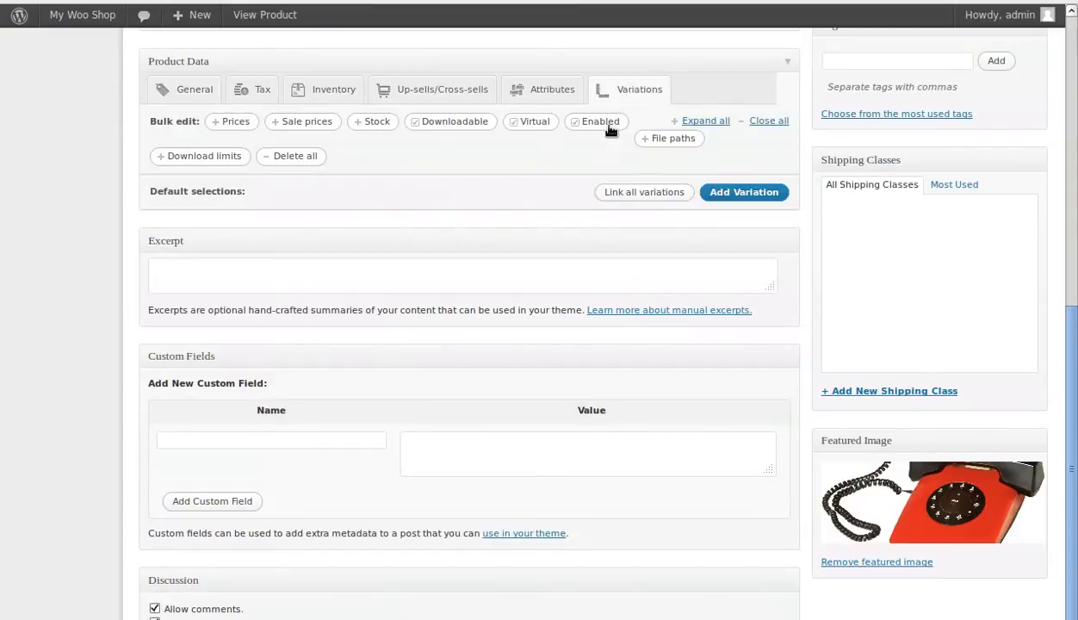
left_click(745, 194)
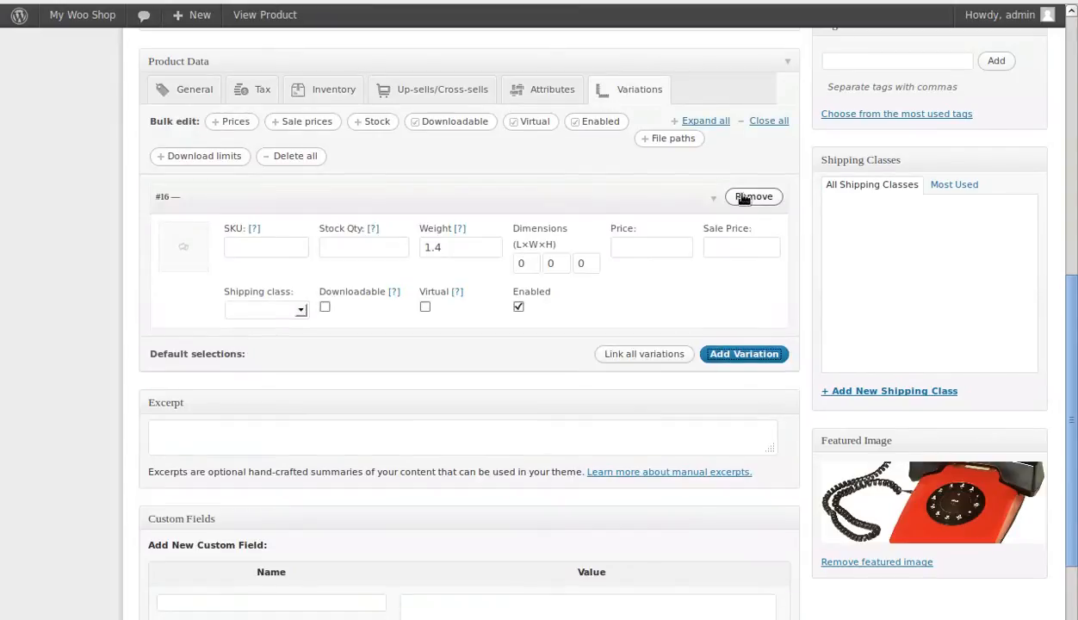
left_click(651, 247)
type("11")
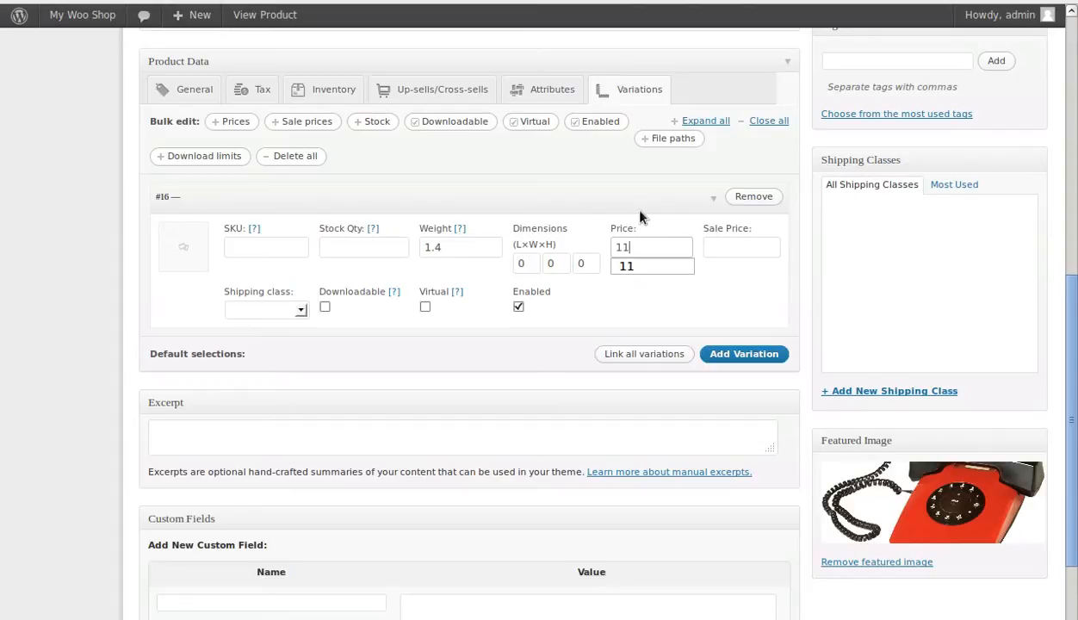
- Keep 11 as the variation's price and enable the colour attribute to be used for variations
key("Down")
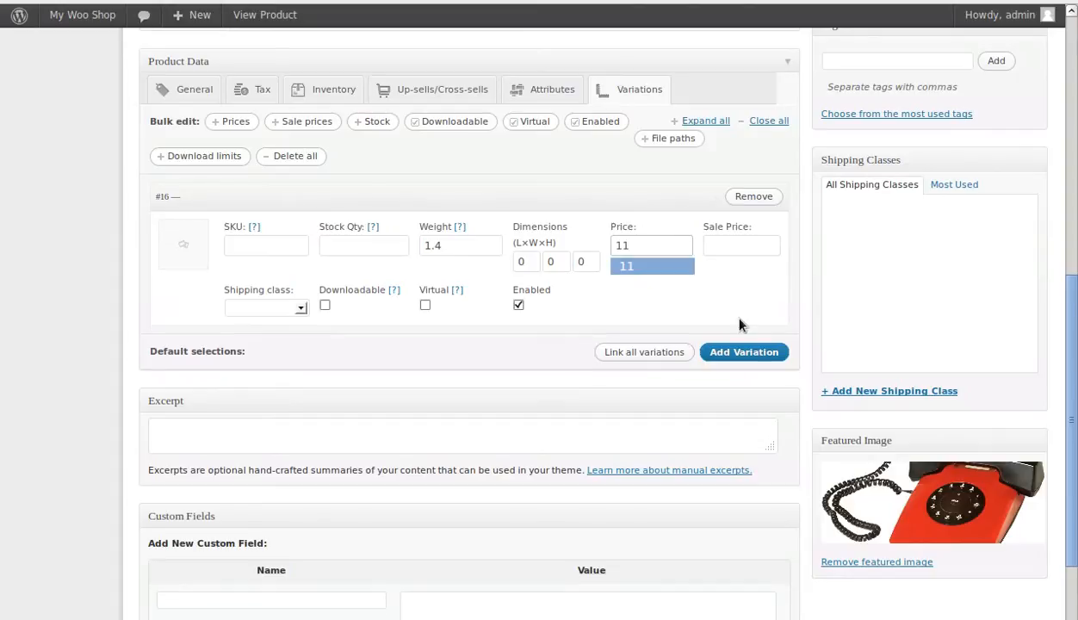
key("Return")
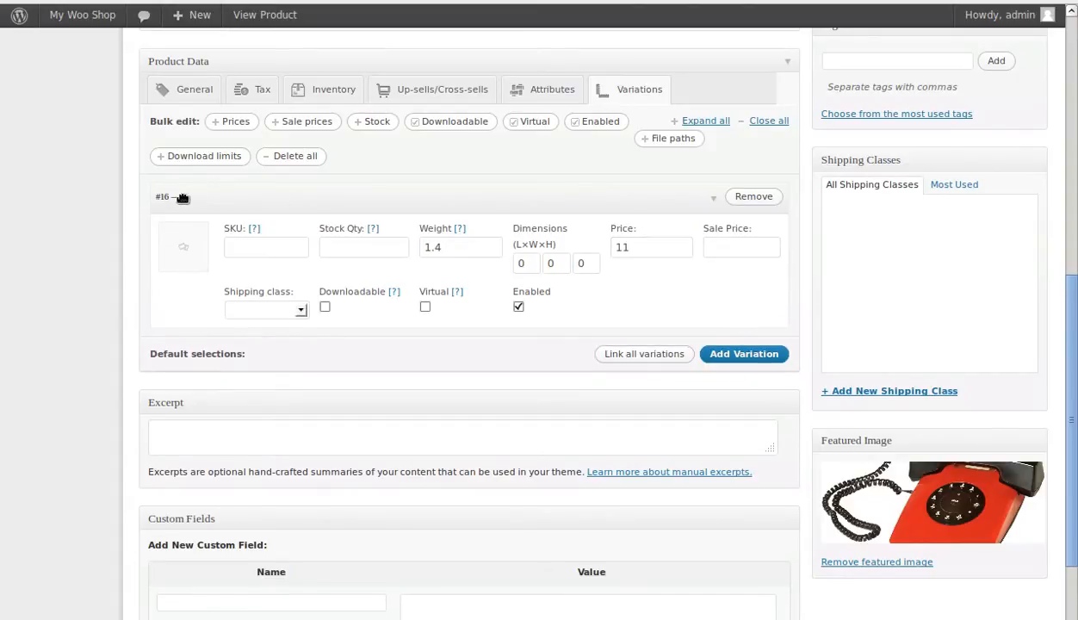
left_click(535, 89)
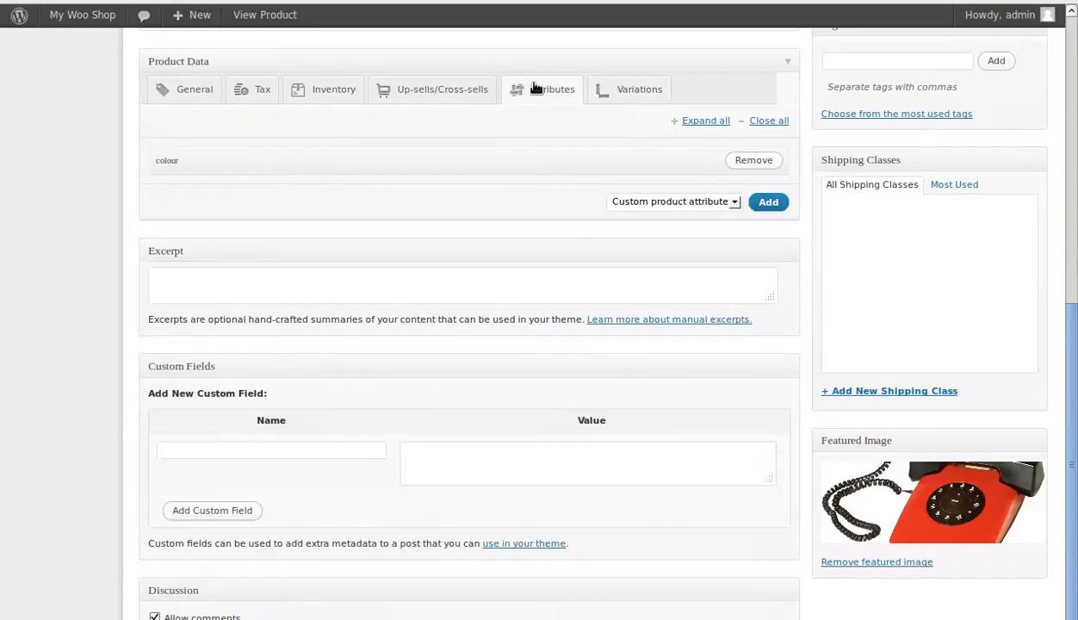
left_click(549, 160)
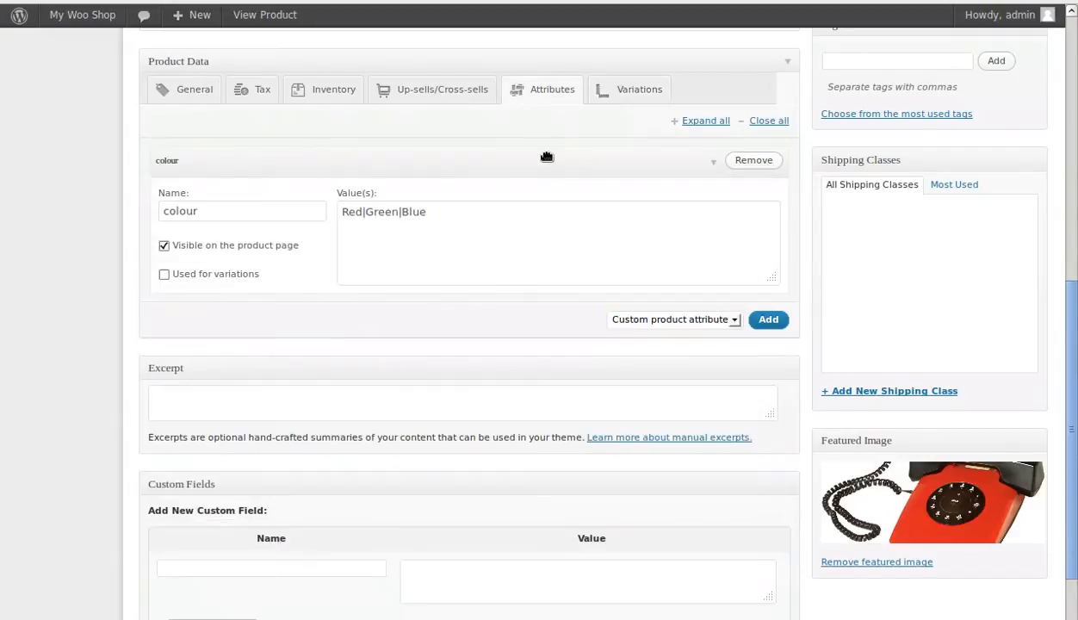
left_click(194, 91)
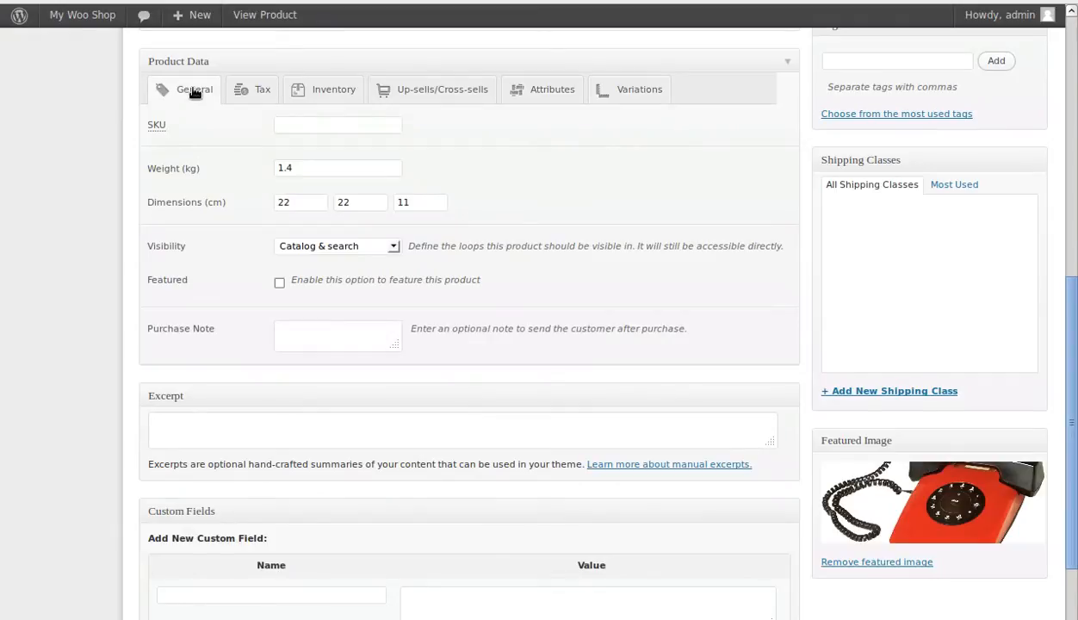
left_click(543, 93)
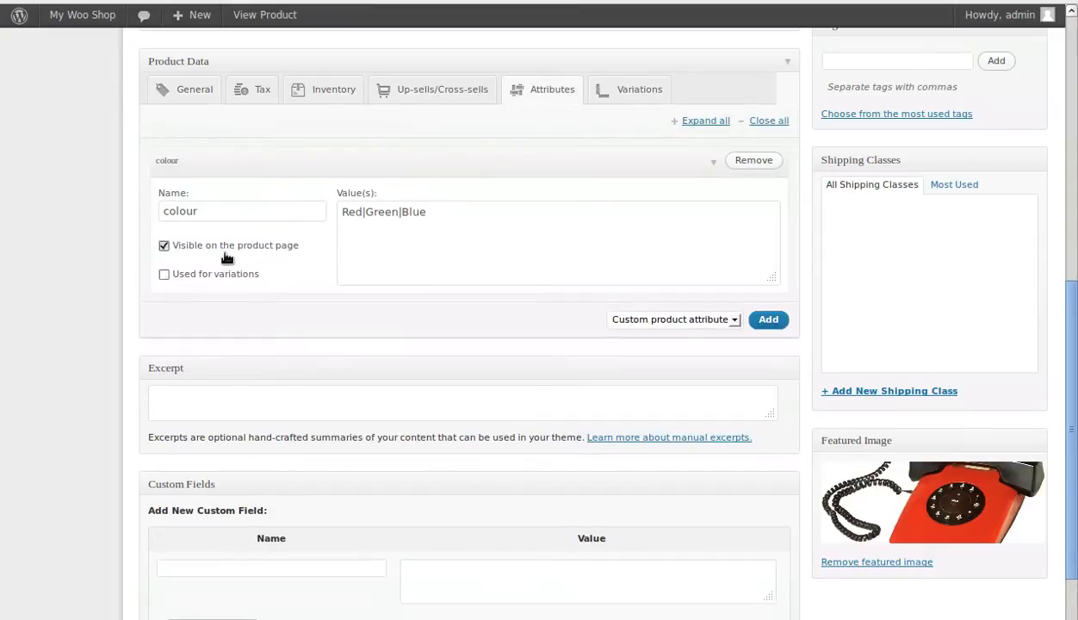
left_click(163, 275)
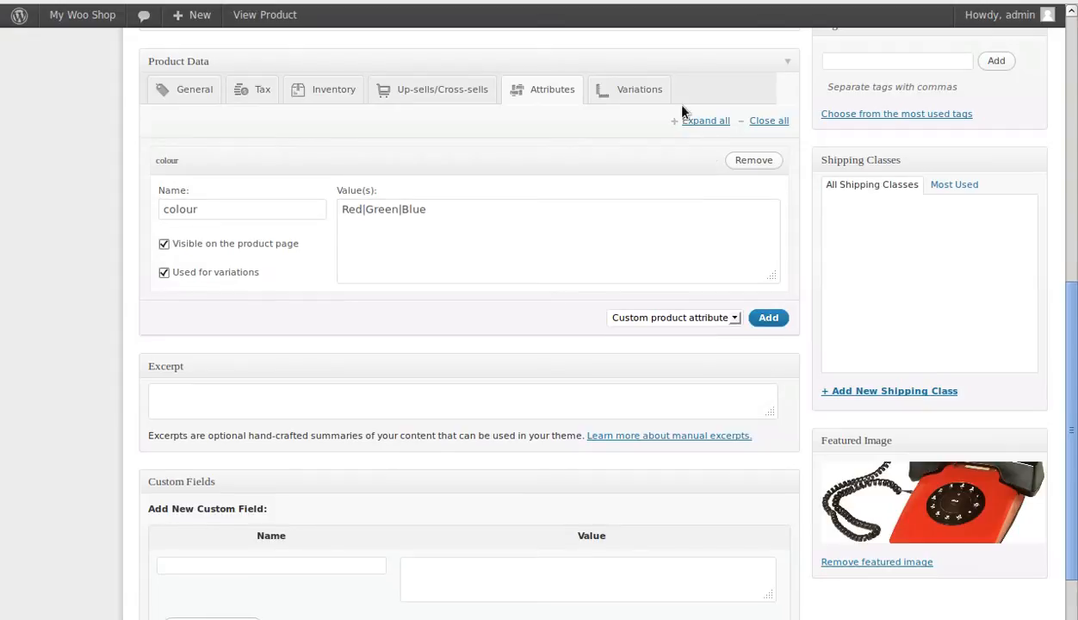
- Update the "New phone" product to save the colour attribute's variation setting
left_click(653, 93)
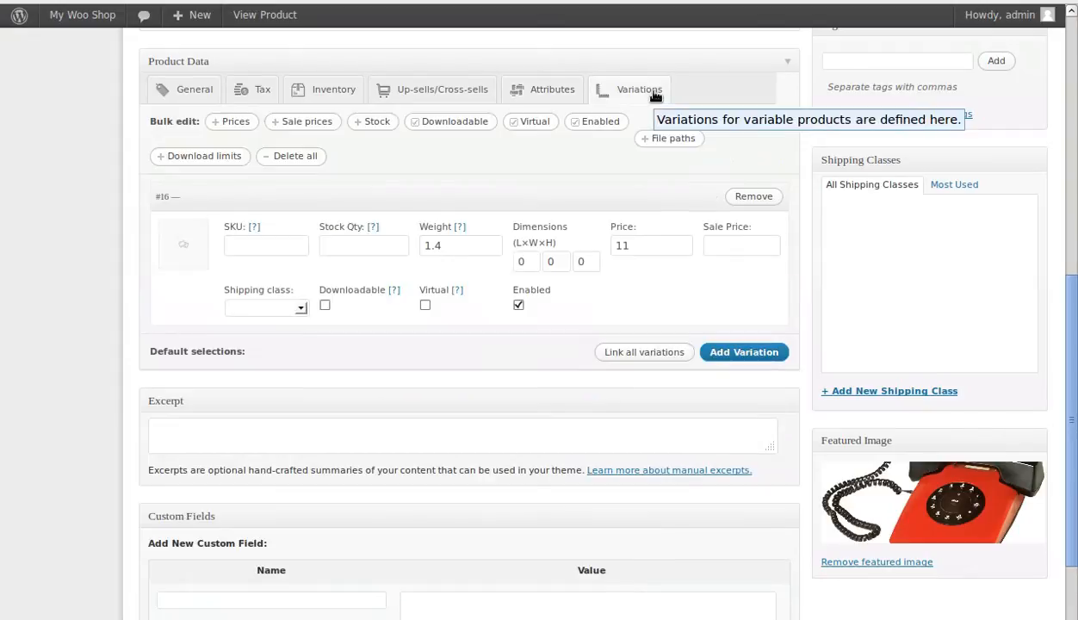
left_click(539, 95)
scroll(898, 376, "up", 4)
scroll(898, 377, "up", 4)
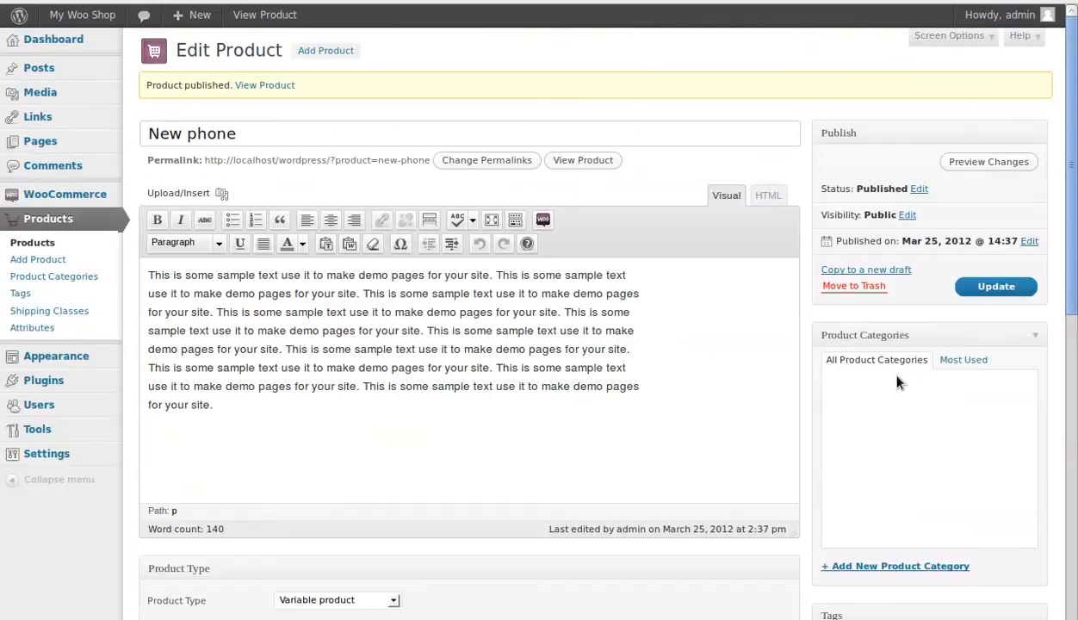
left_click(1023, 287)
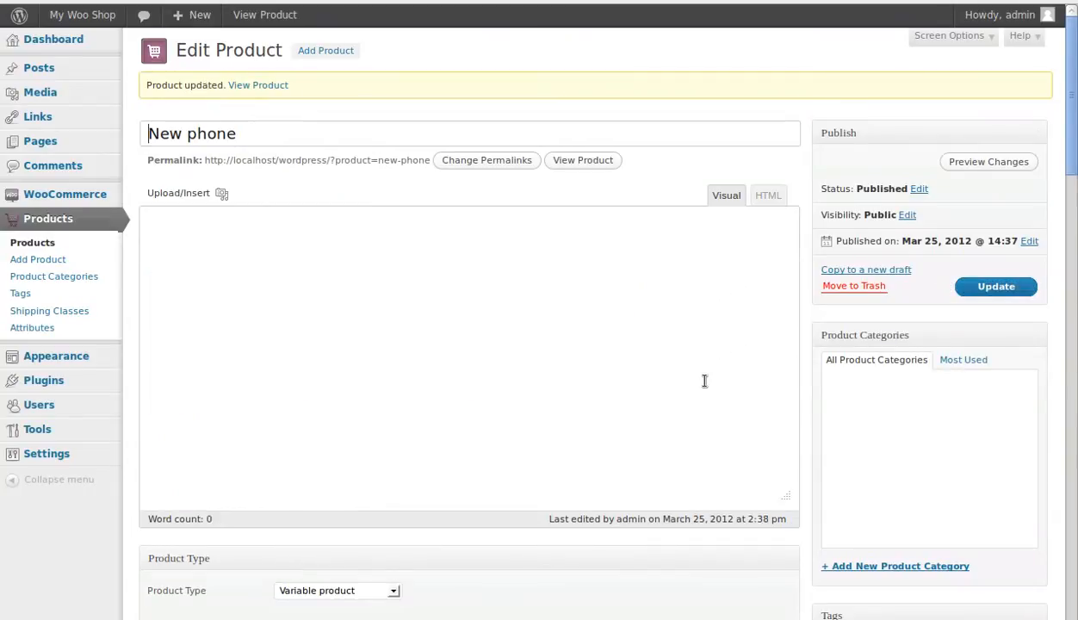
- Add a second variation to the product and set its price to 14
scroll(705, 381, "down", 6)
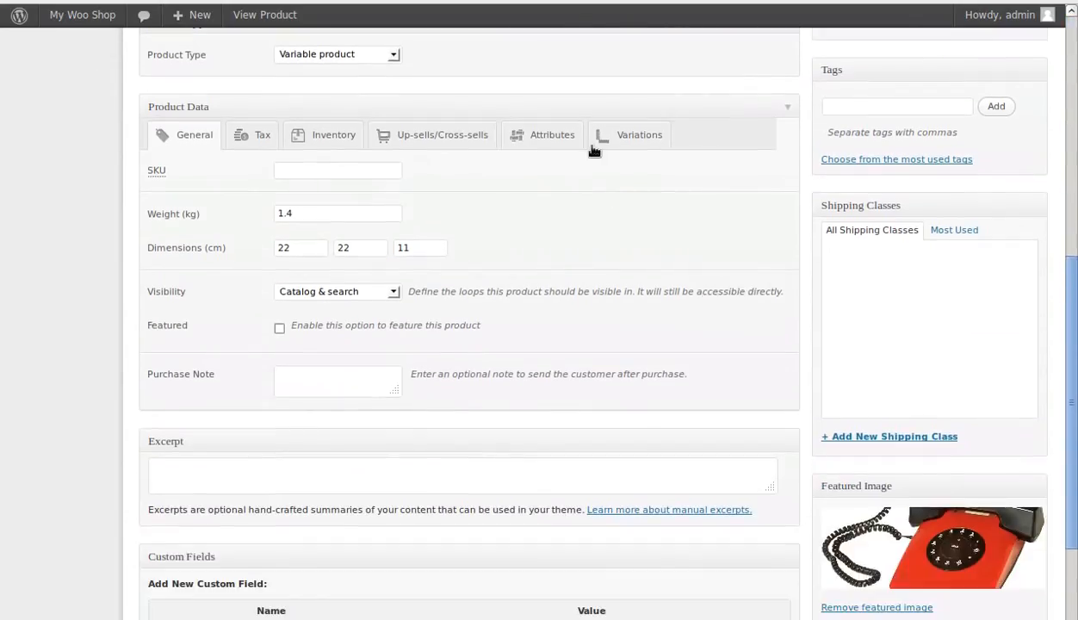
left_click(626, 138)
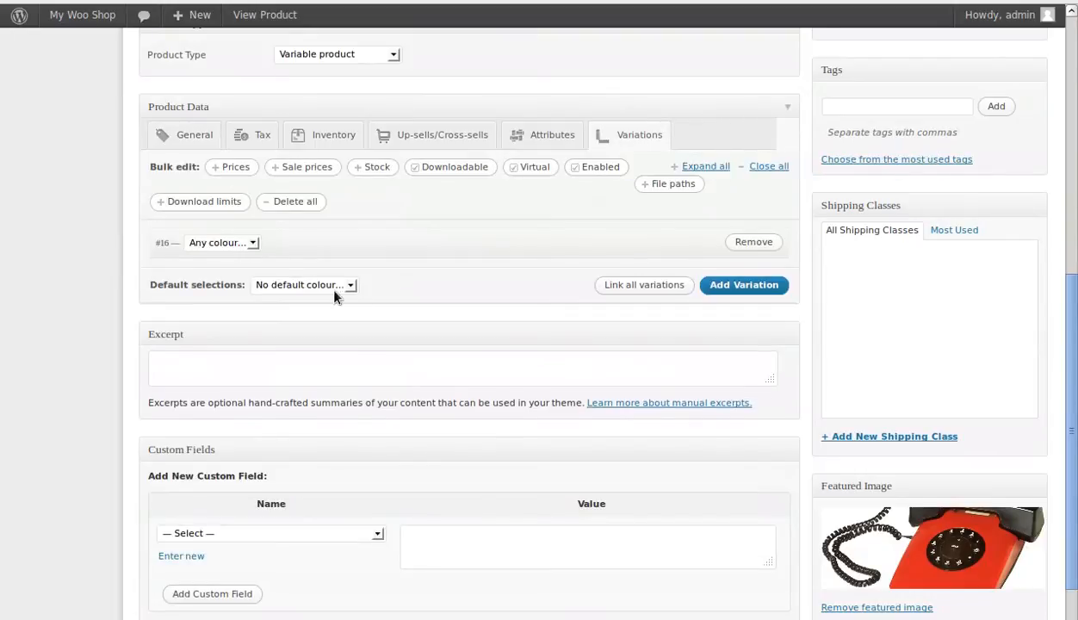
left_click(621, 241)
left_click(742, 290)
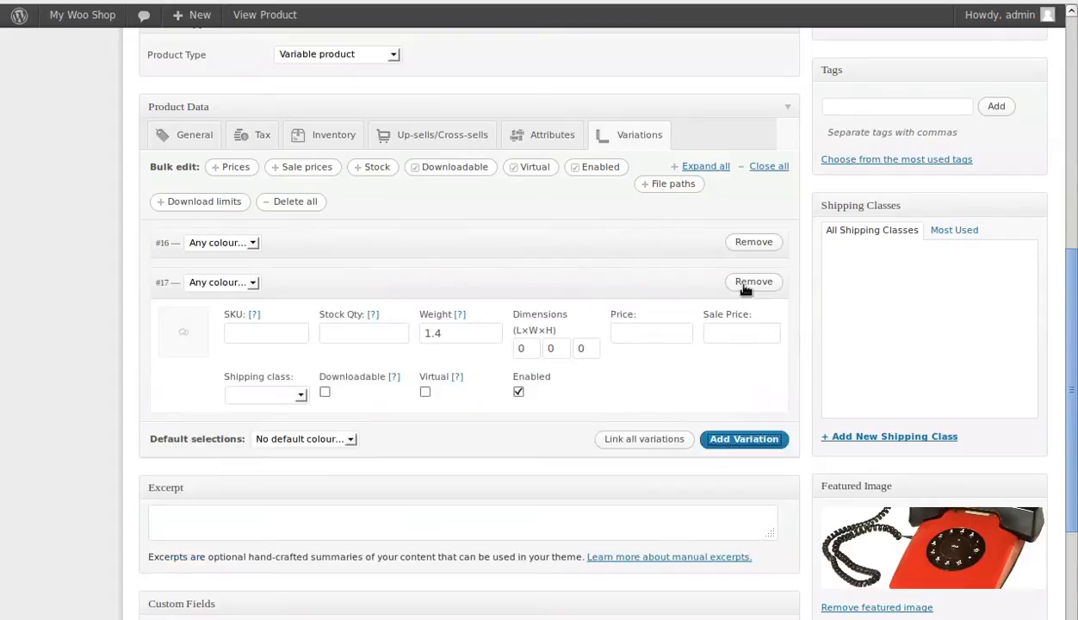
left_click(665, 336)
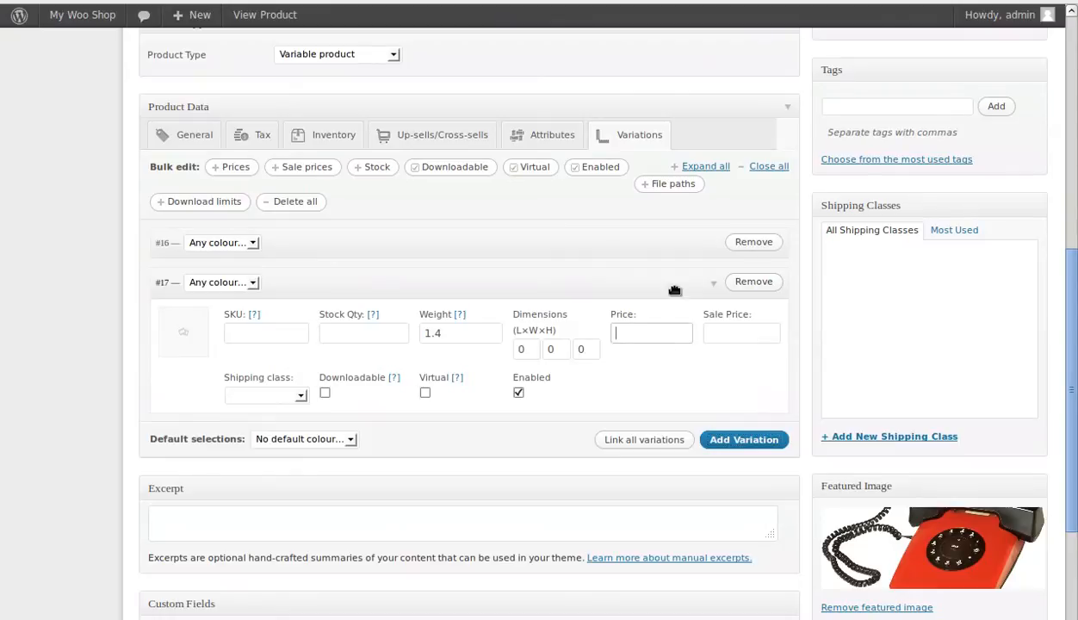
type("11")
left_click(254, 283)
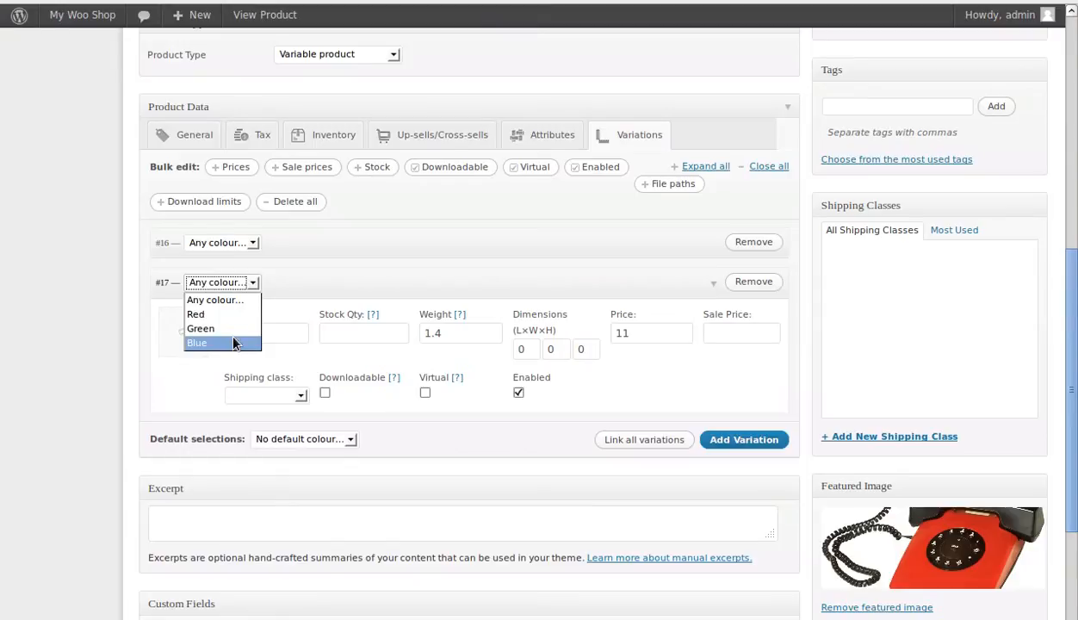
left_click(594, 286)
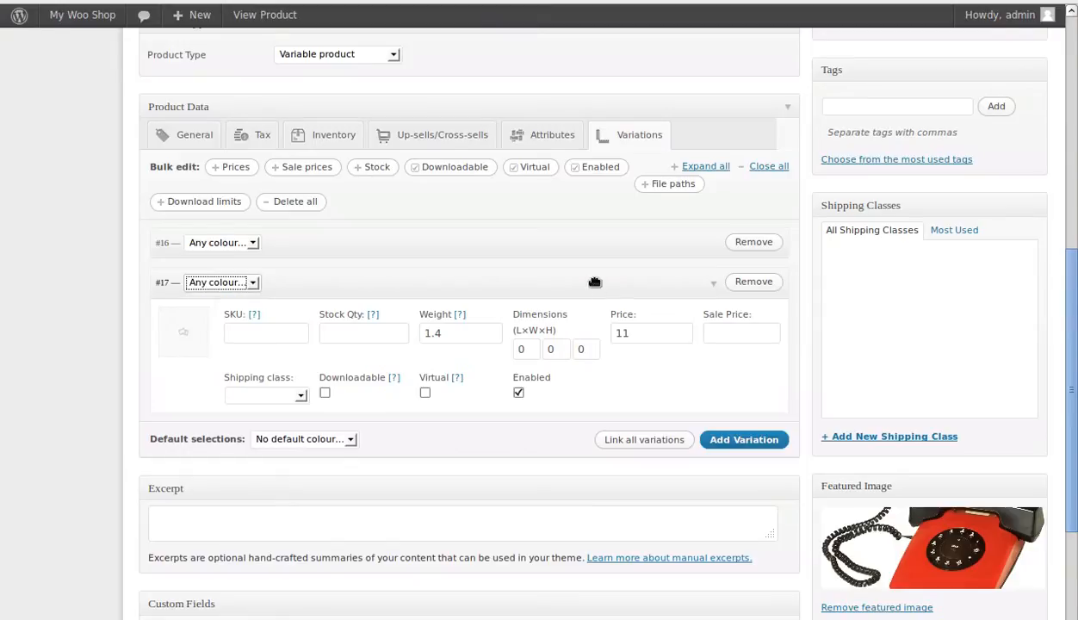
double_click(622, 334)
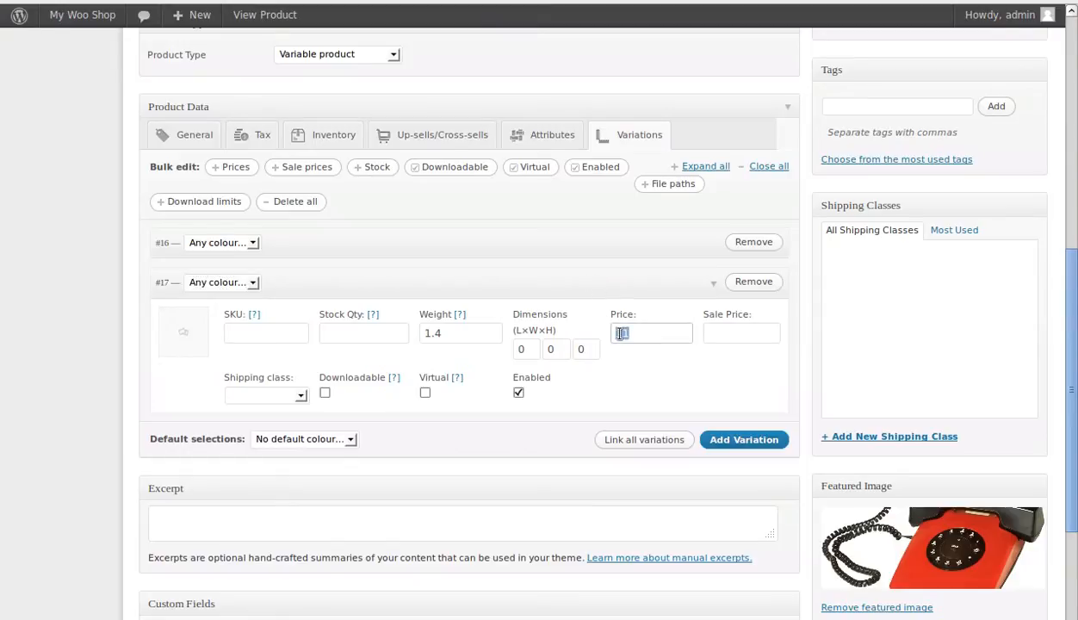
type("14")
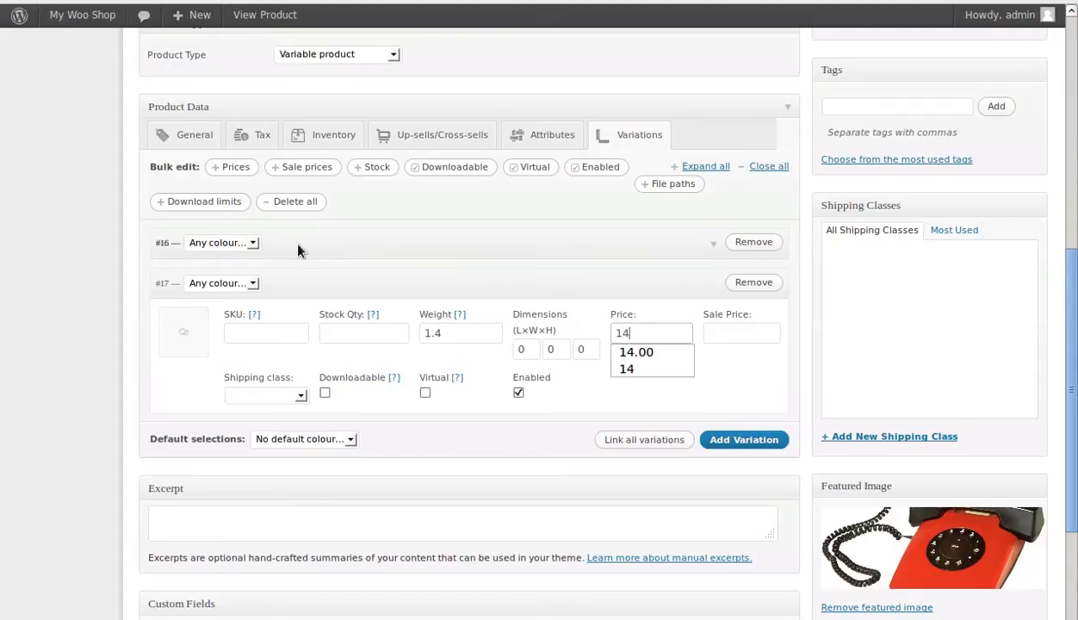
- Assign the colour Green to the second variation and Red to the first one
left_click(509, 293)
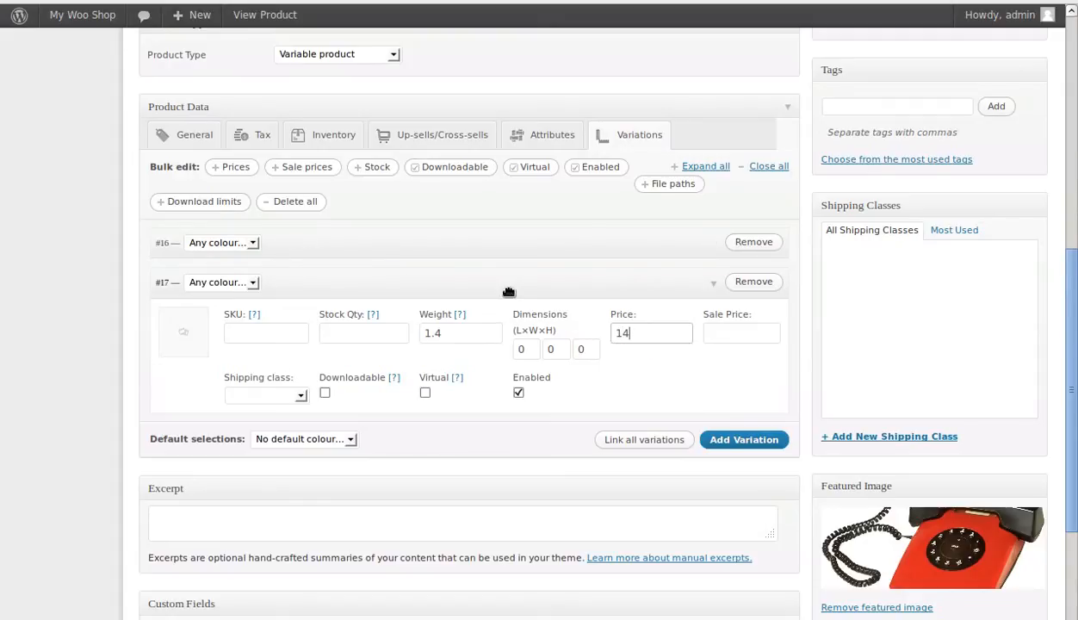
left_click(267, 282)
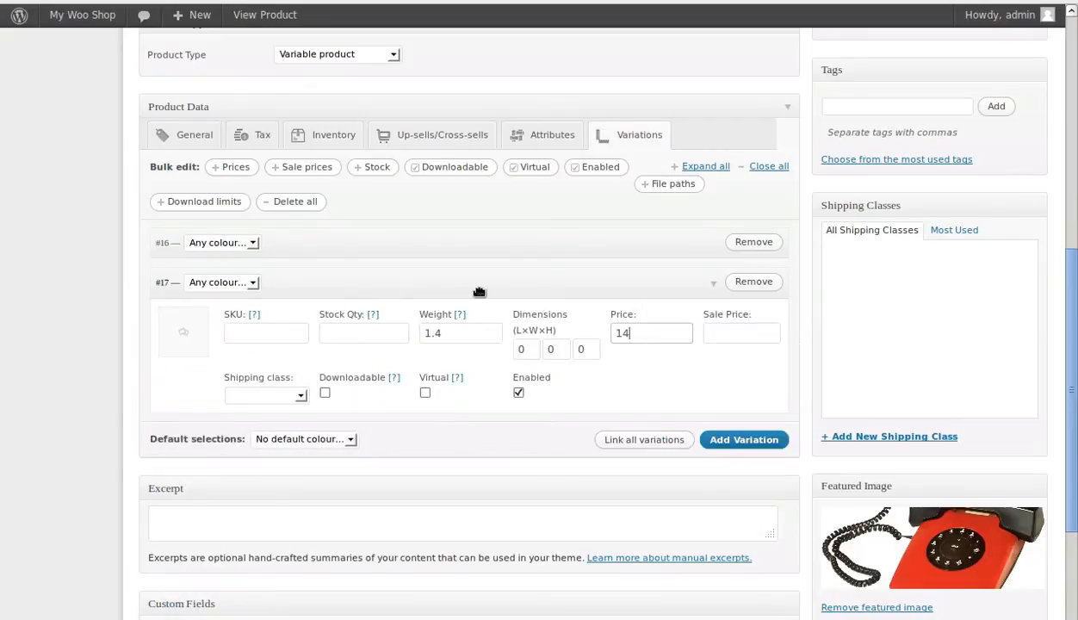
left_click(250, 283)
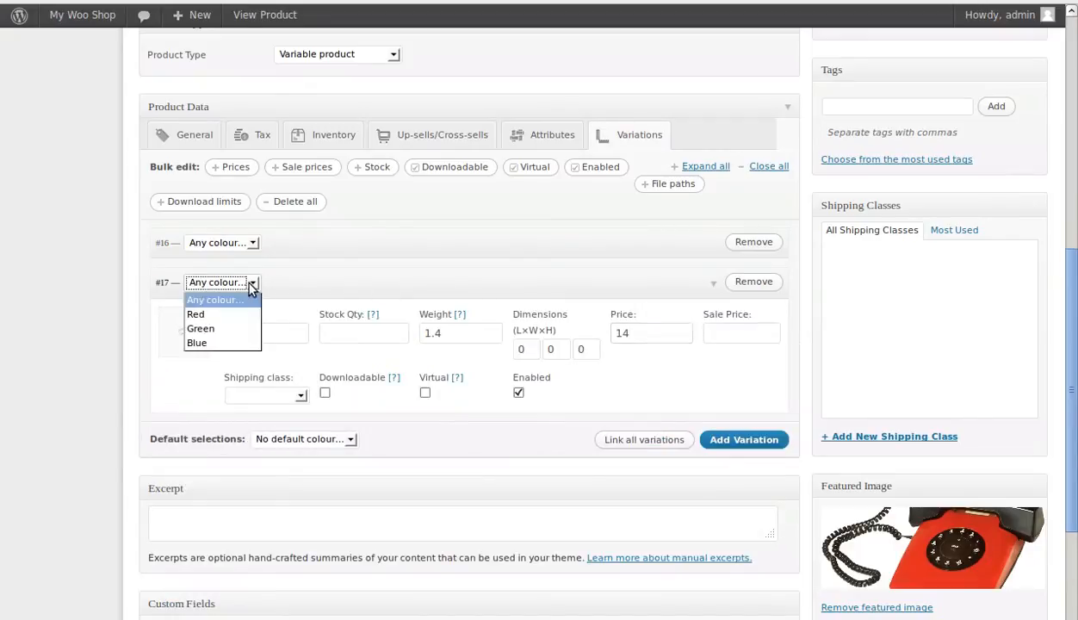
left_click(219, 321)
left_click(513, 246)
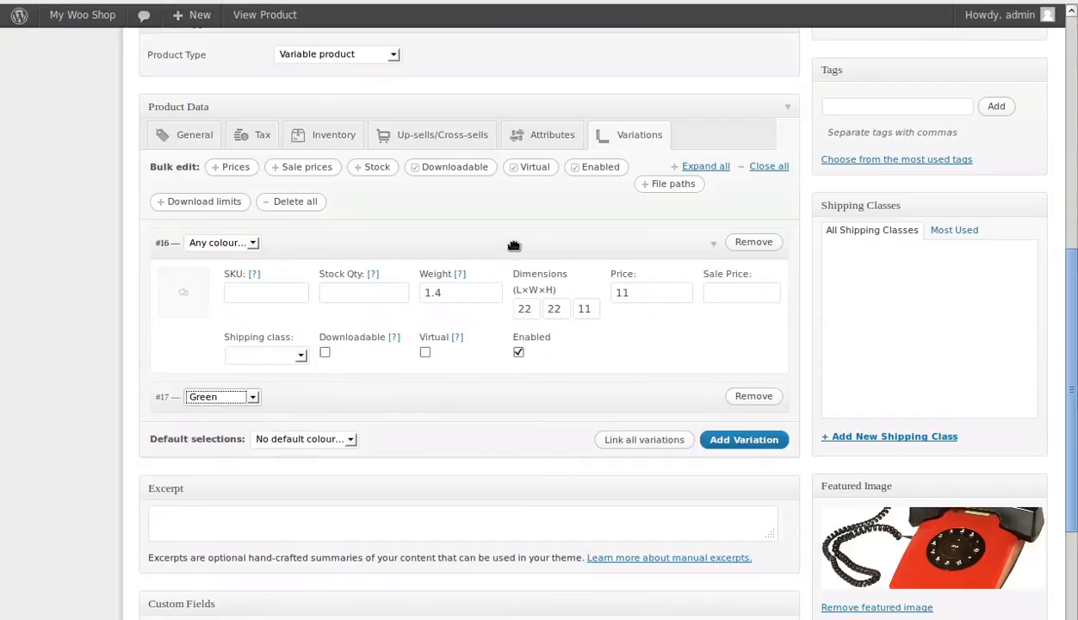
left_click(254, 242)
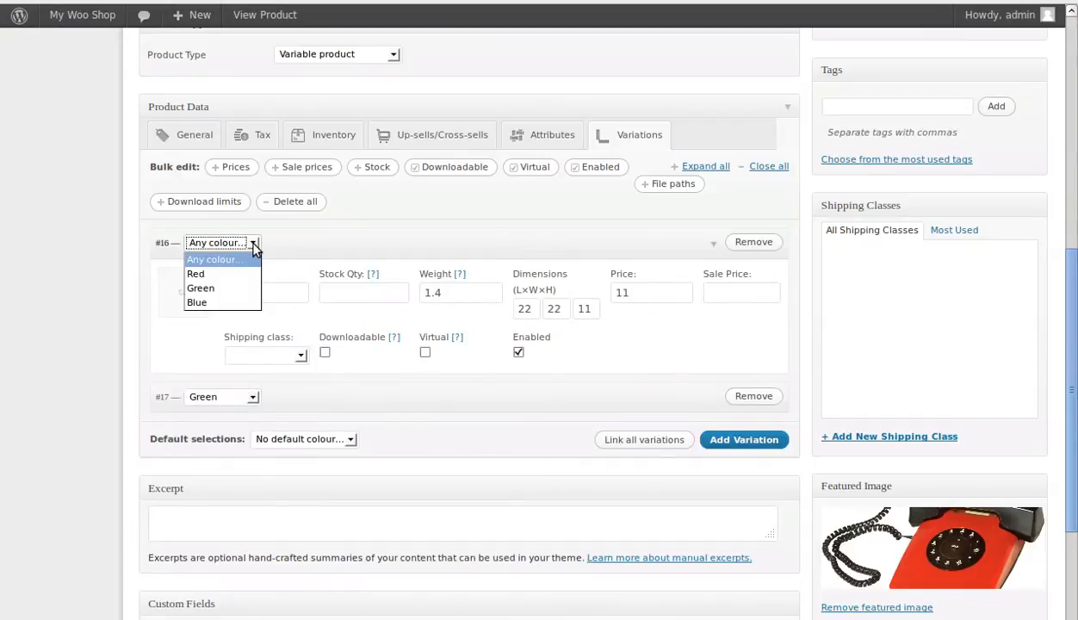
left_click(217, 273)
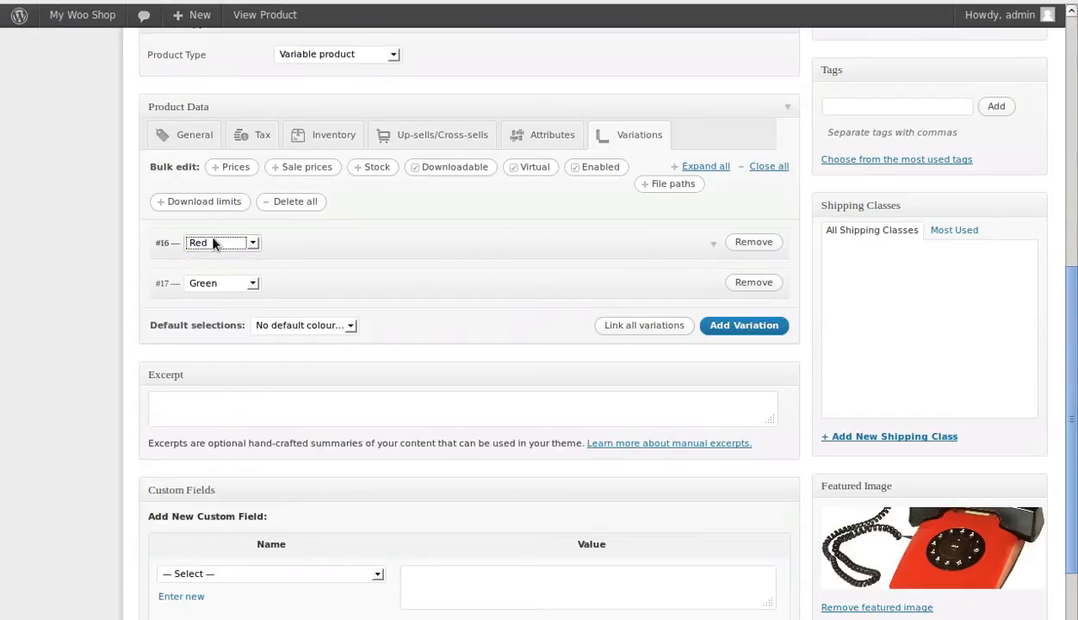
- Add a third variation with a price of 16 and assign it the colour Blue
left_click(725, 328)
left_click(616, 324)
left_click(616, 324)
left_click(646, 373)
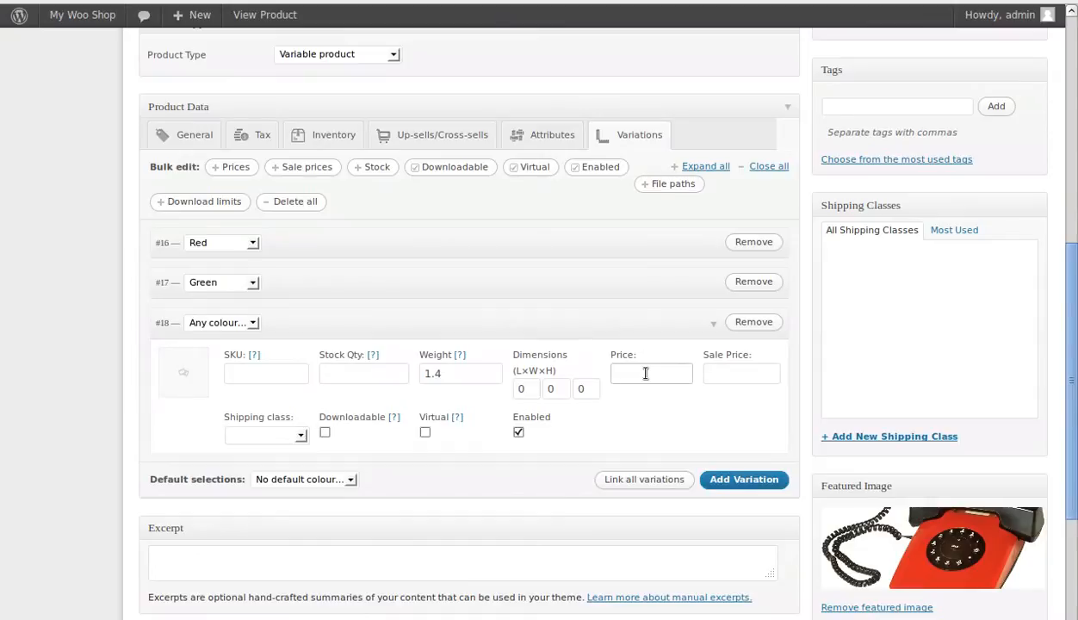
type("16")
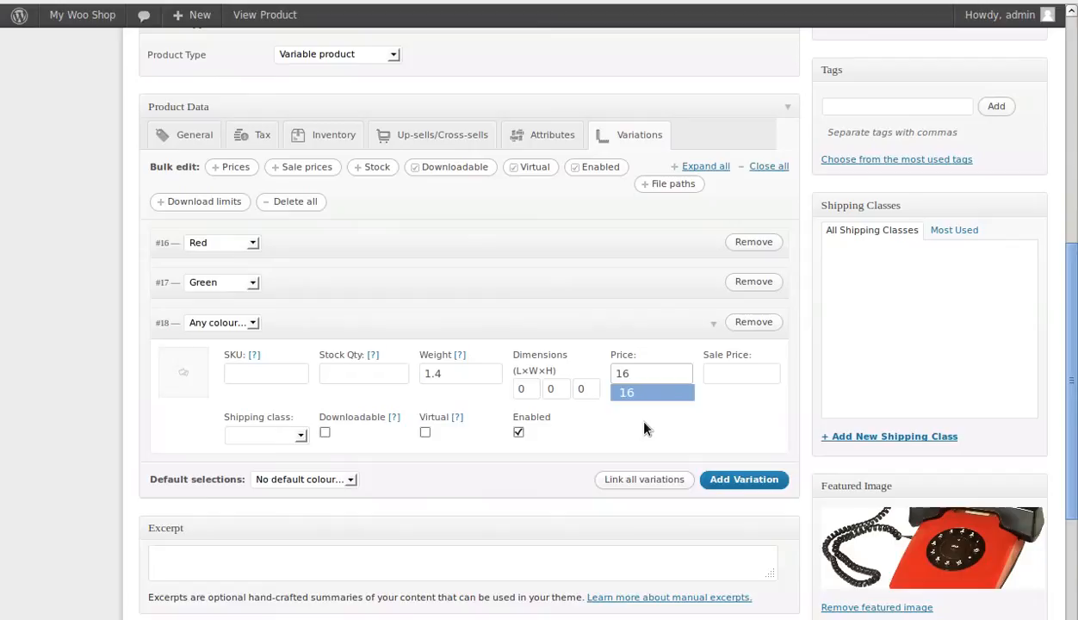
left_click(647, 429)
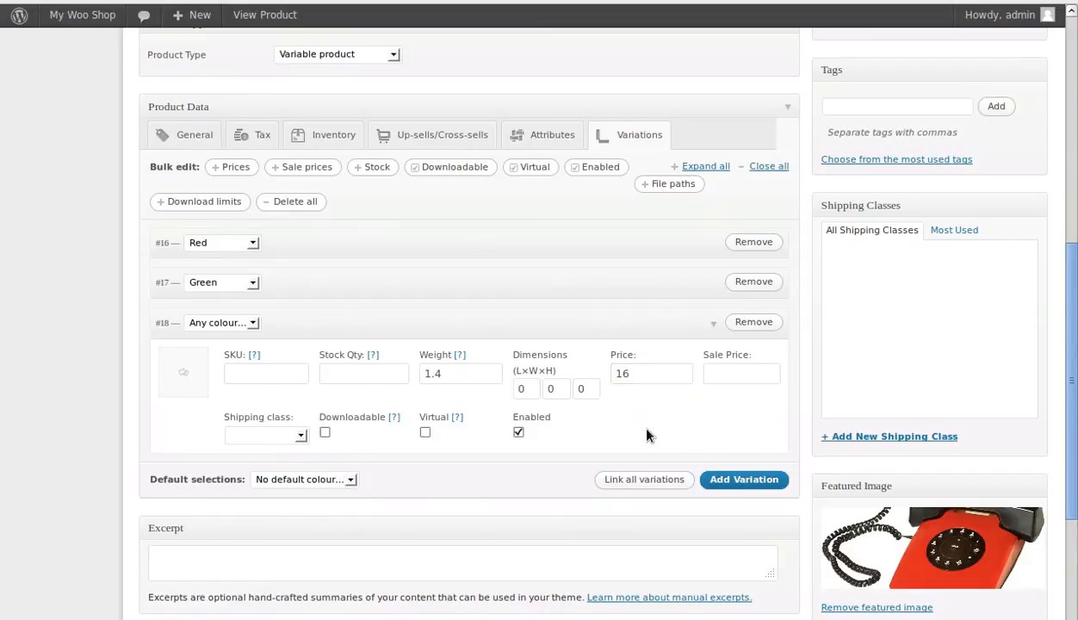
left_click(245, 323)
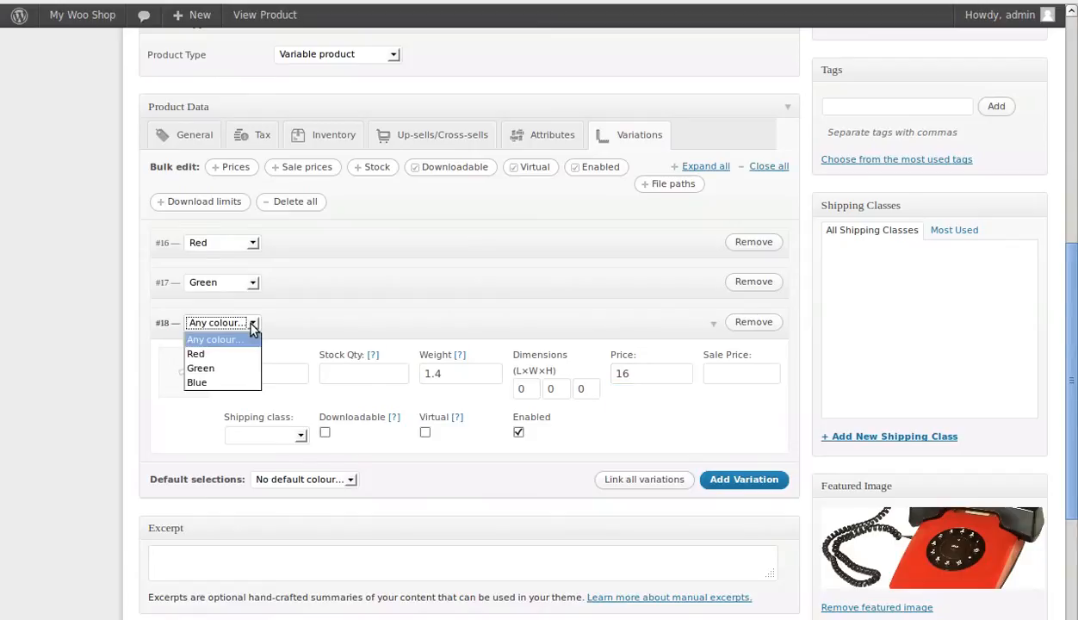
left_click(222, 379)
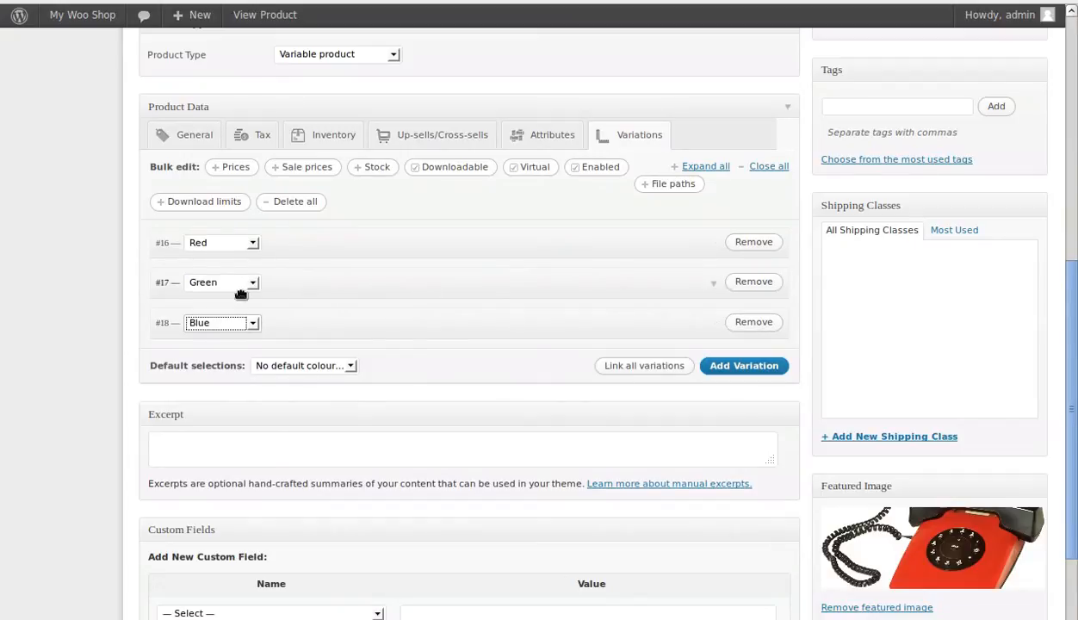
- Check the Blue variation's price and update the product to save all three colour variations
left_click(431, 339)
left_click_drag(668, 374, 608, 373)
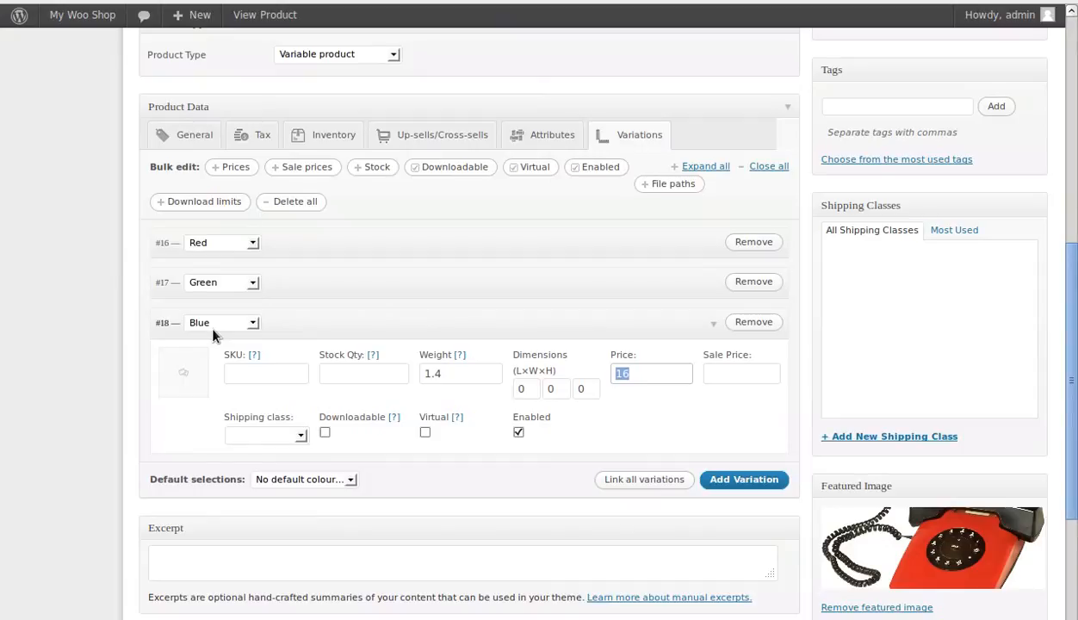
left_click(415, 327)
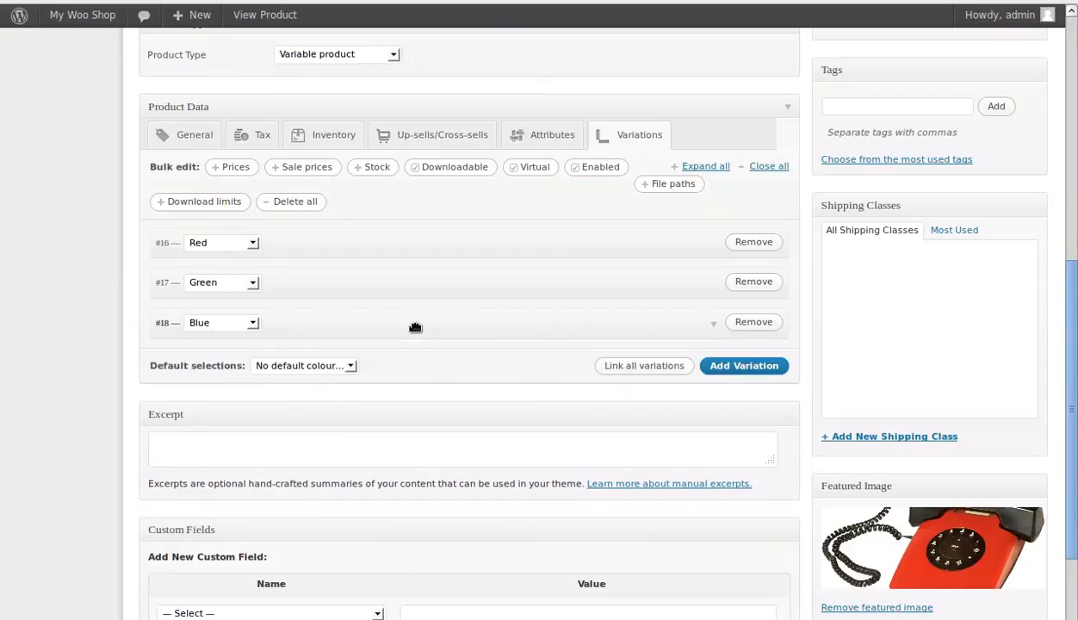
scroll(815, 392, "up", 5)
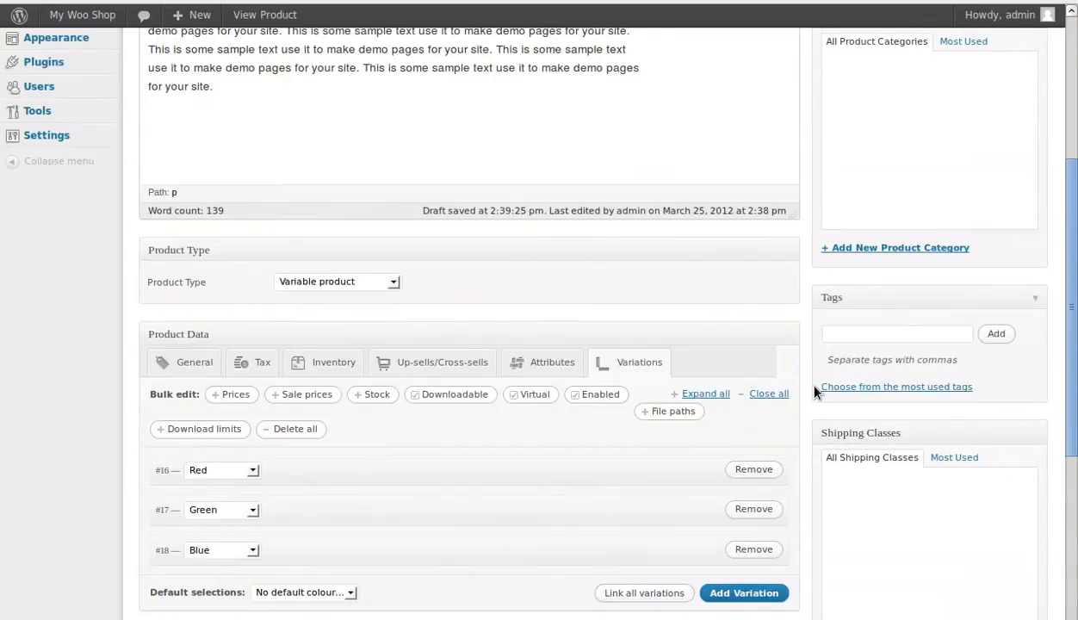
scroll(814, 392, "up", 7)
left_click(964, 291)
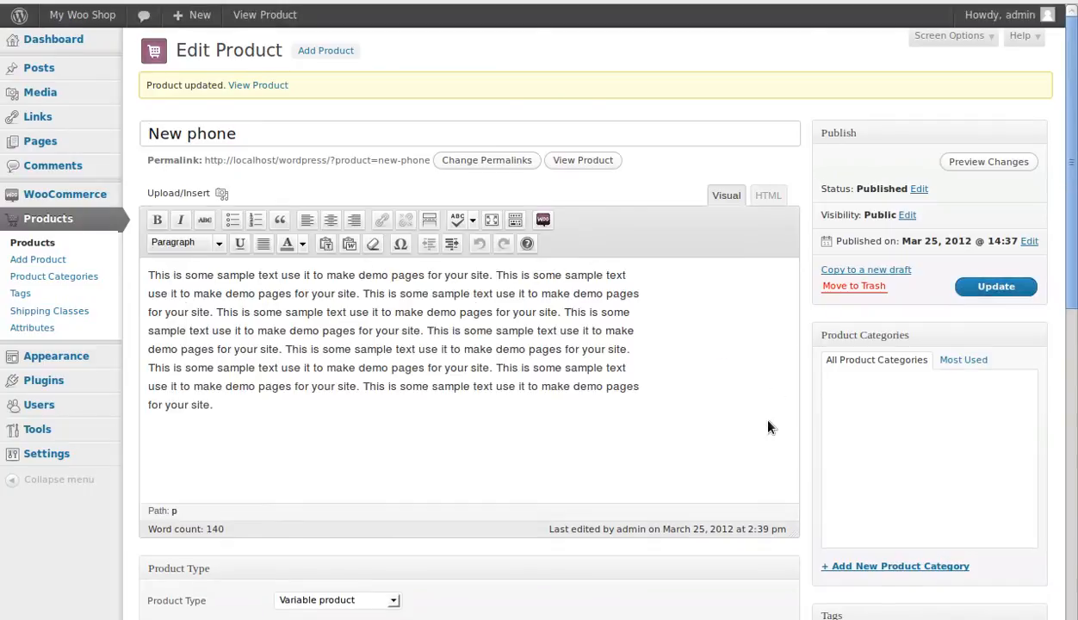
- Return to the product's variations and examine the saved details of the Green variation
scroll(767, 422, "down", 6)
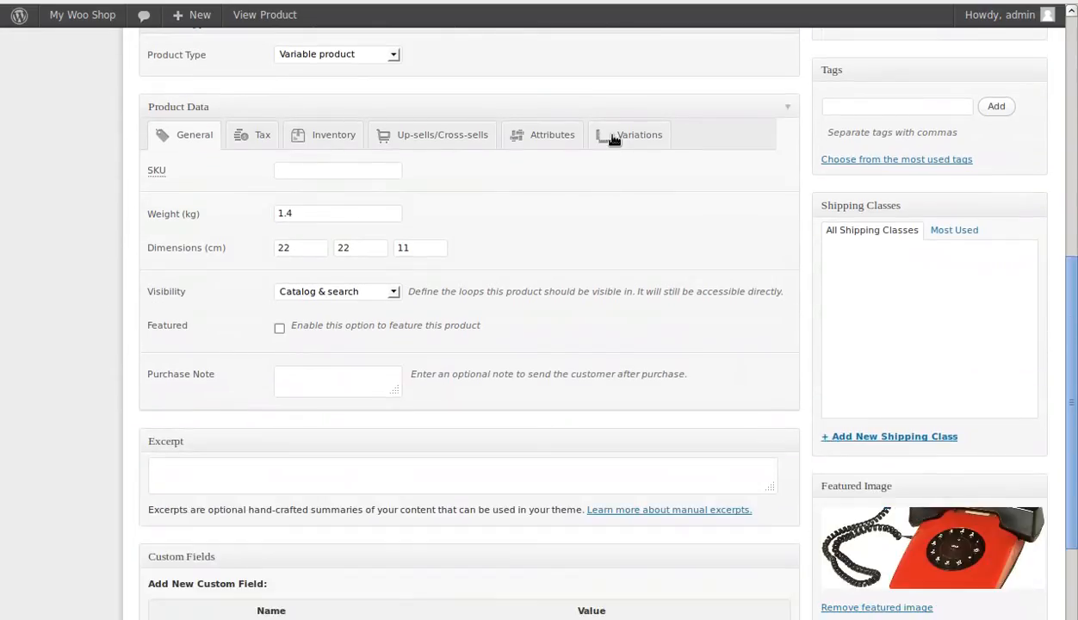
left_click(613, 138)
left_click(594, 291)
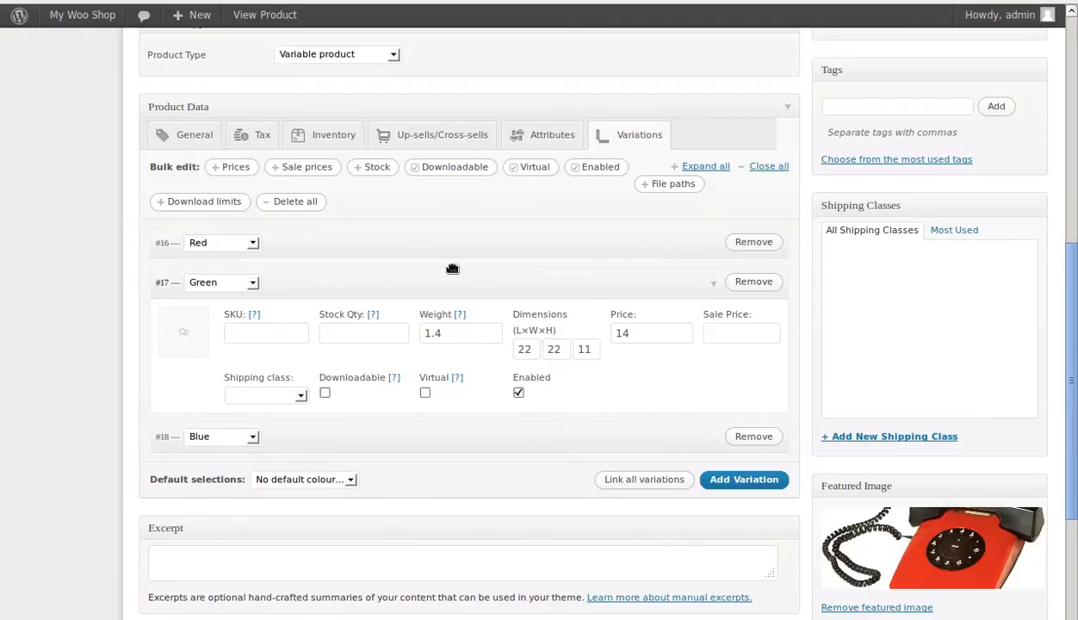
- Review the product's general data and variations, and update the product
left_click(205, 137)
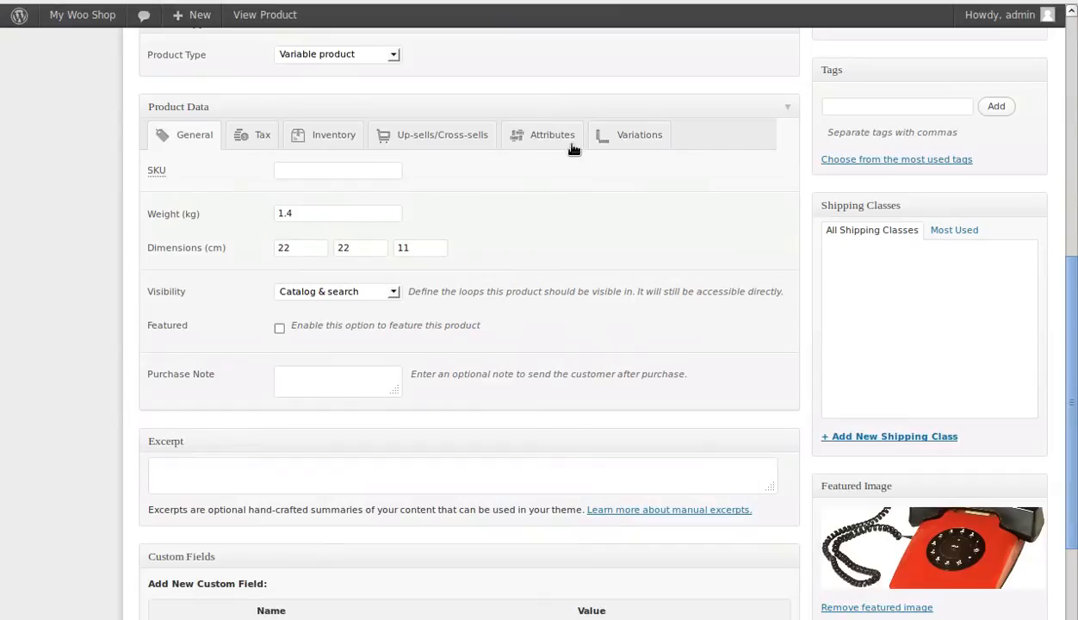
left_click(637, 138)
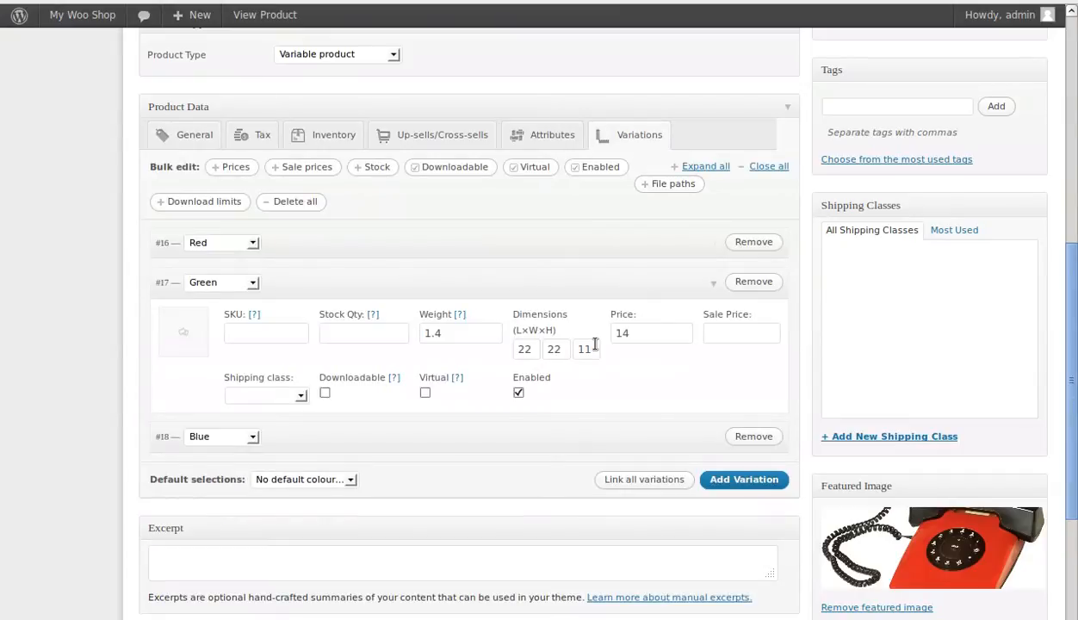
scroll(694, 473, "up", 10)
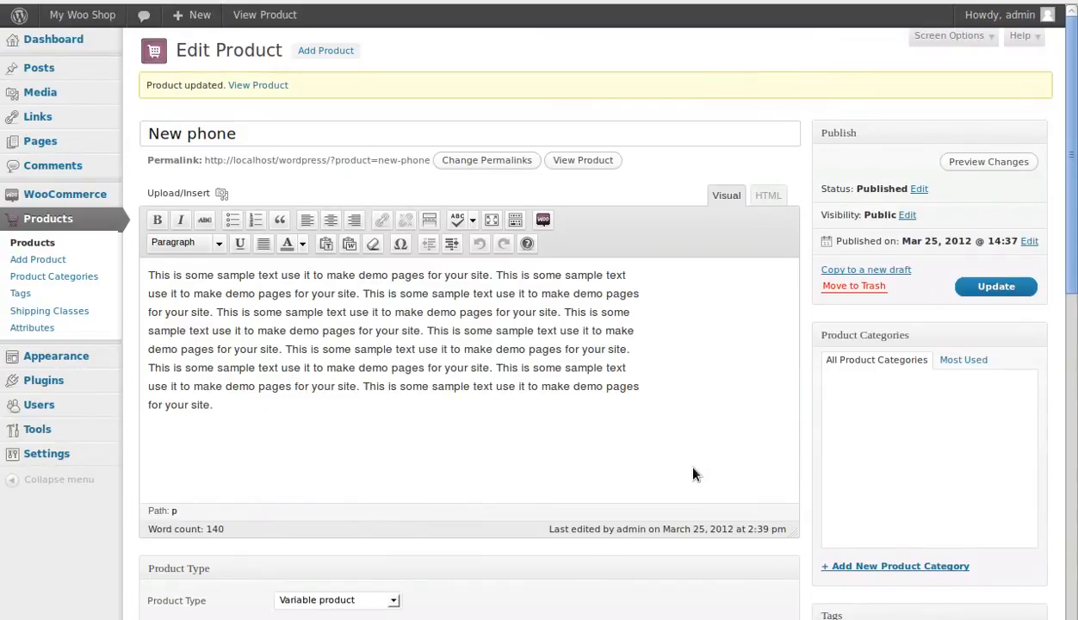
left_click(977, 291)
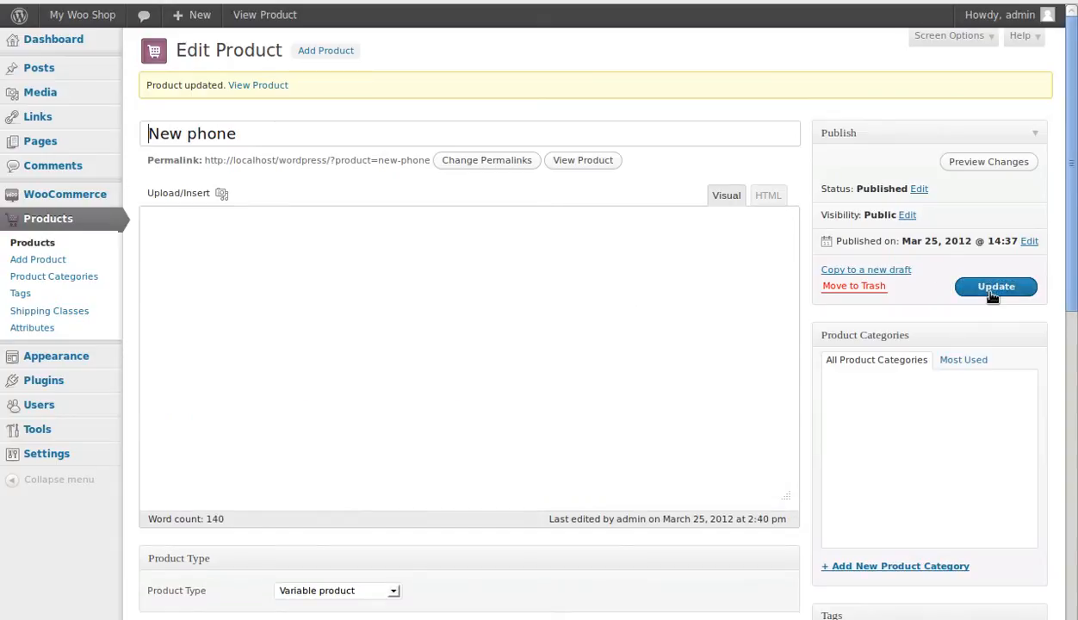
- View the product's shop page and choose the colour Green to check its price
left_click(583, 161)
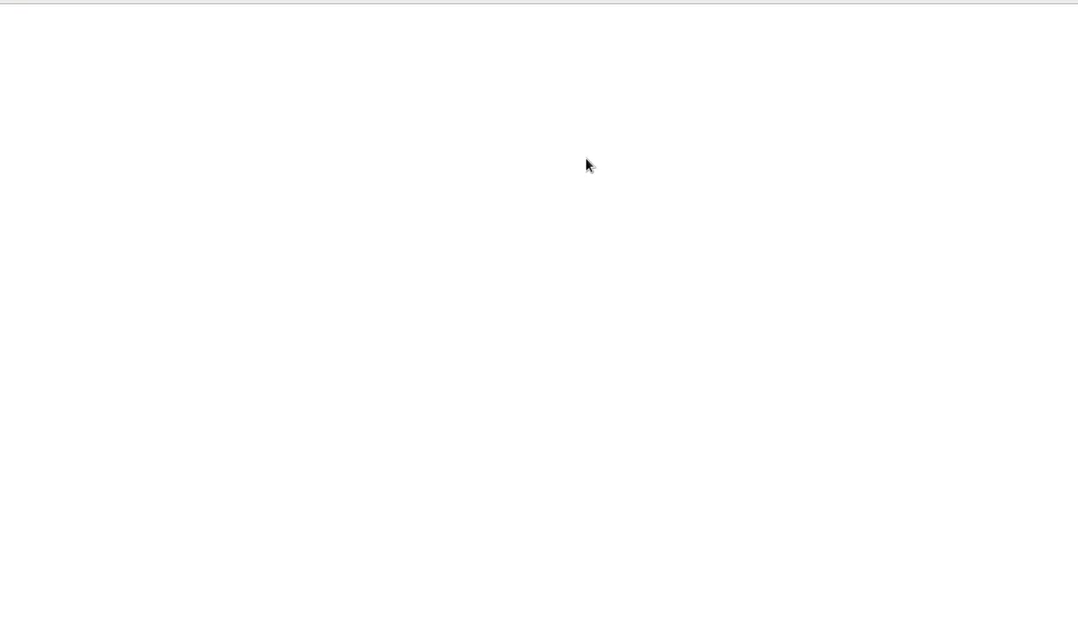
scroll(608, 327, "down", 3)
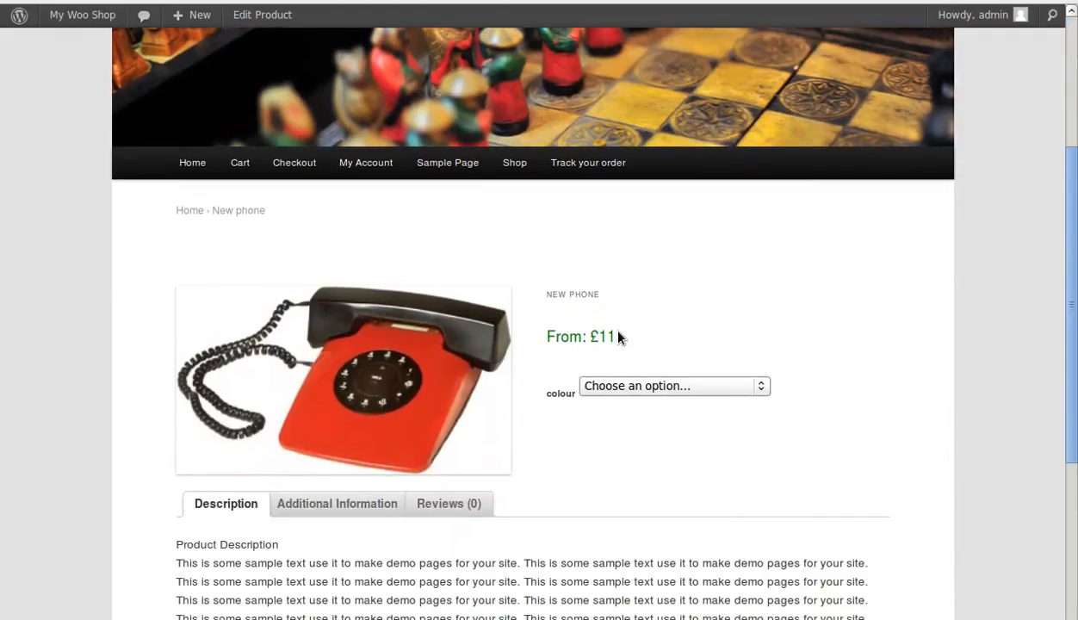
scroll(619, 338, "down", 2)
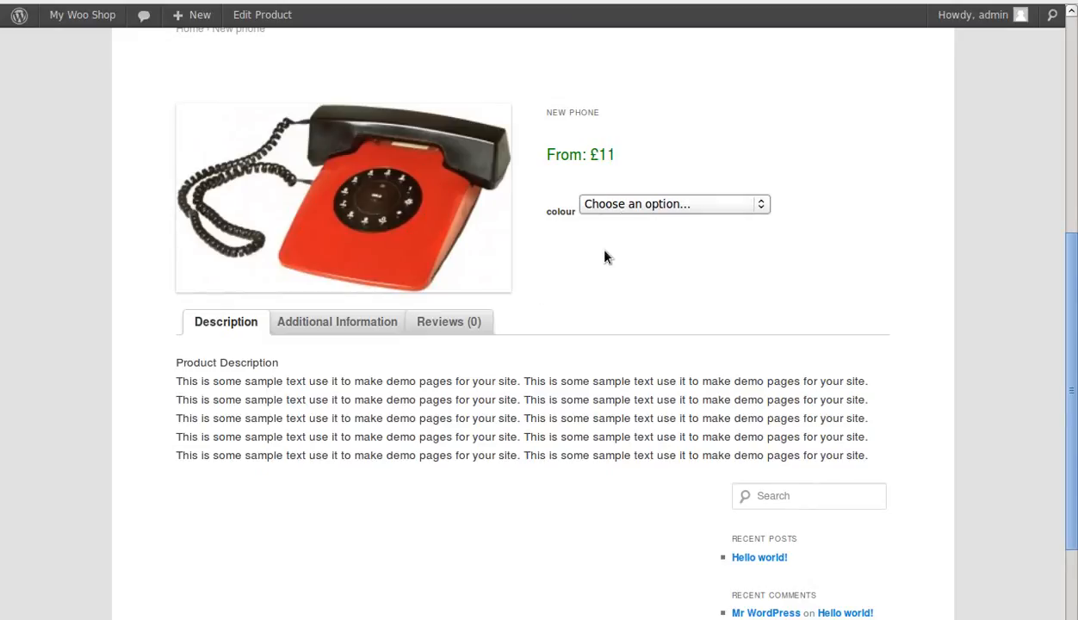
left_click(637, 205)
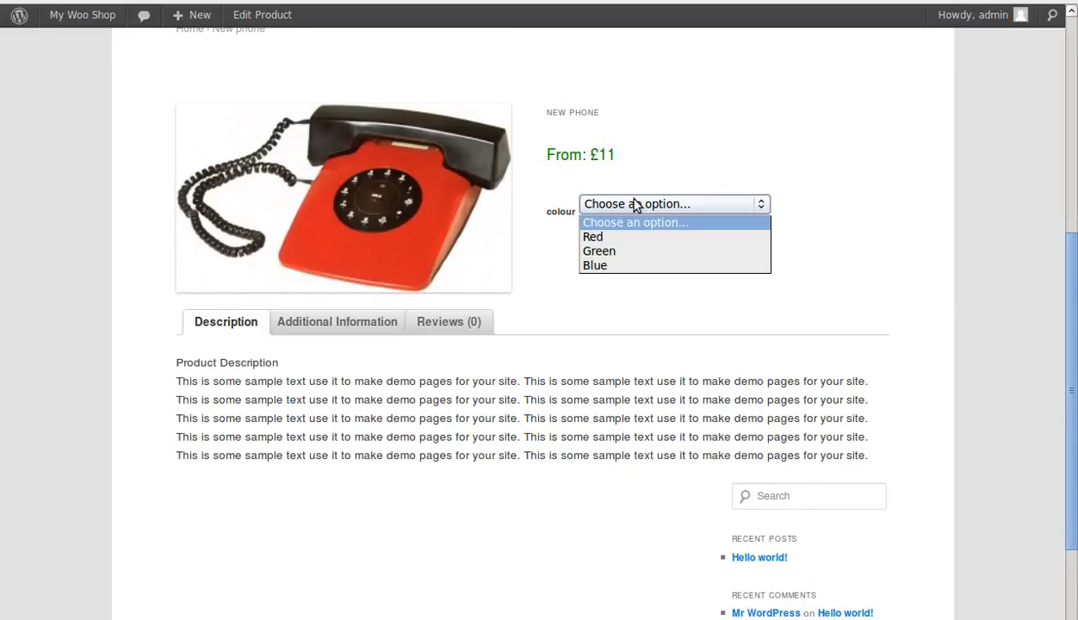
left_click(611, 251)
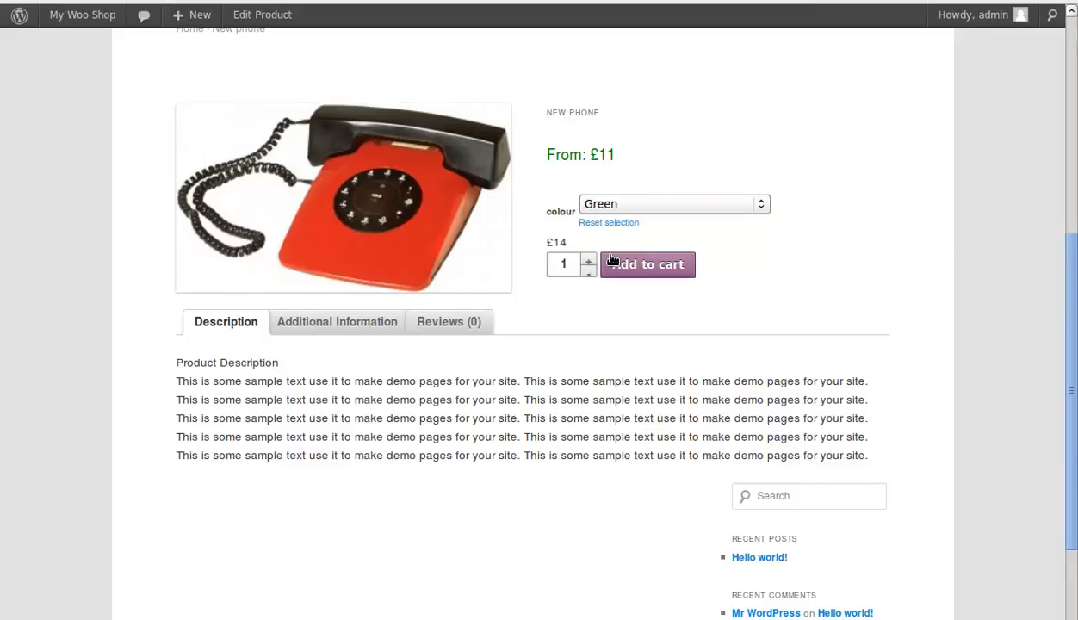
- Choose the colour Blue for the New phone and add one to the cart
left_click(607, 204)
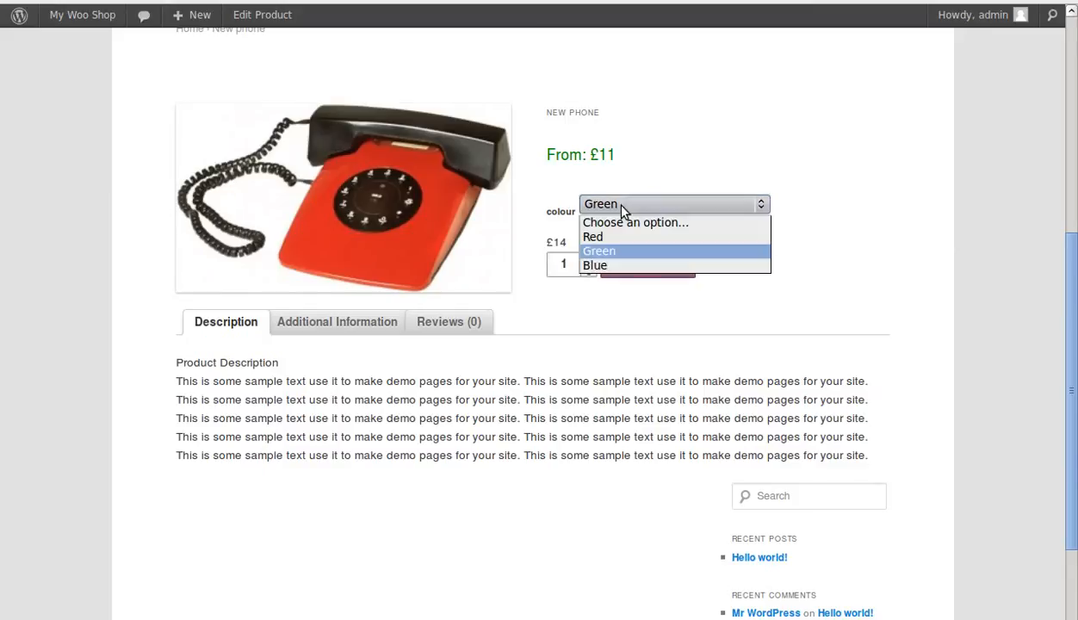
left_click(609, 265)
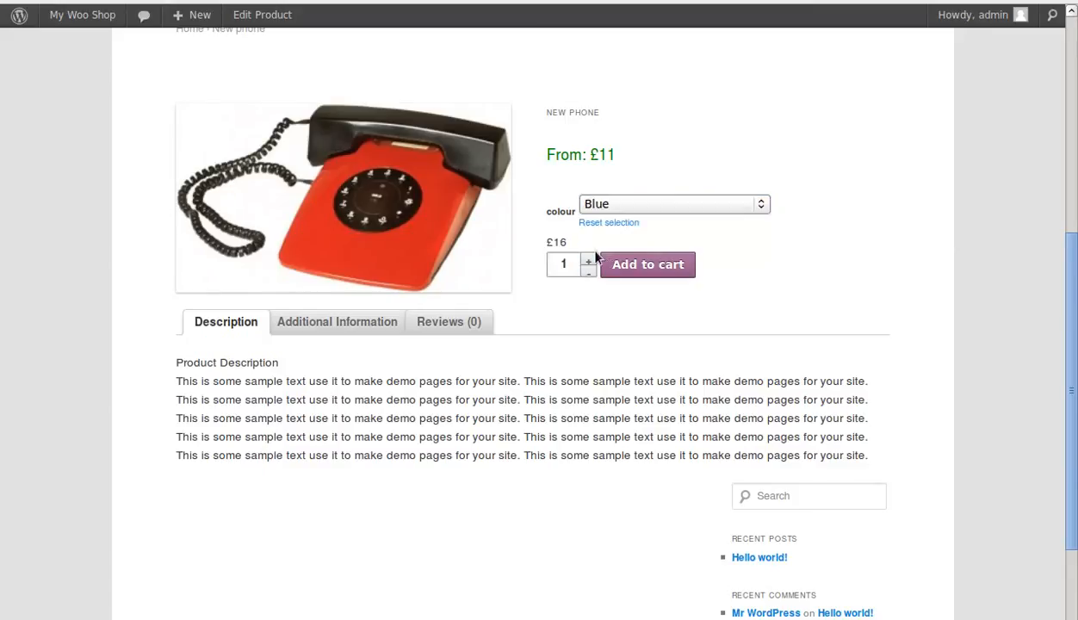
left_click(666, 270)
scroll(664, 271, "down", 4)
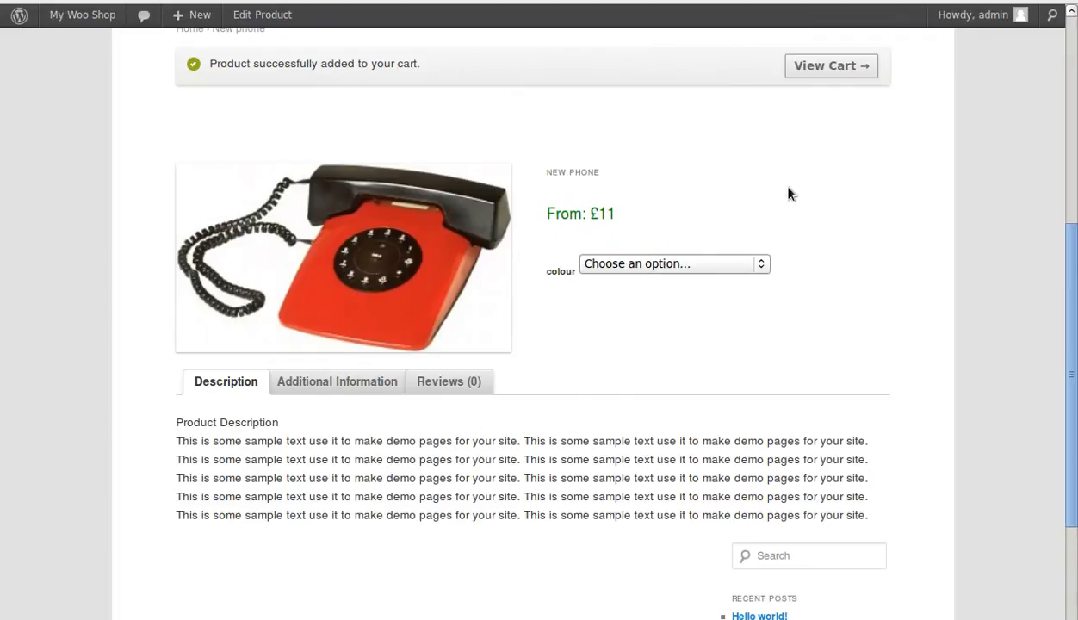
- View the cart and examine the item, its totals and the VAT line
left_click(831, 68)
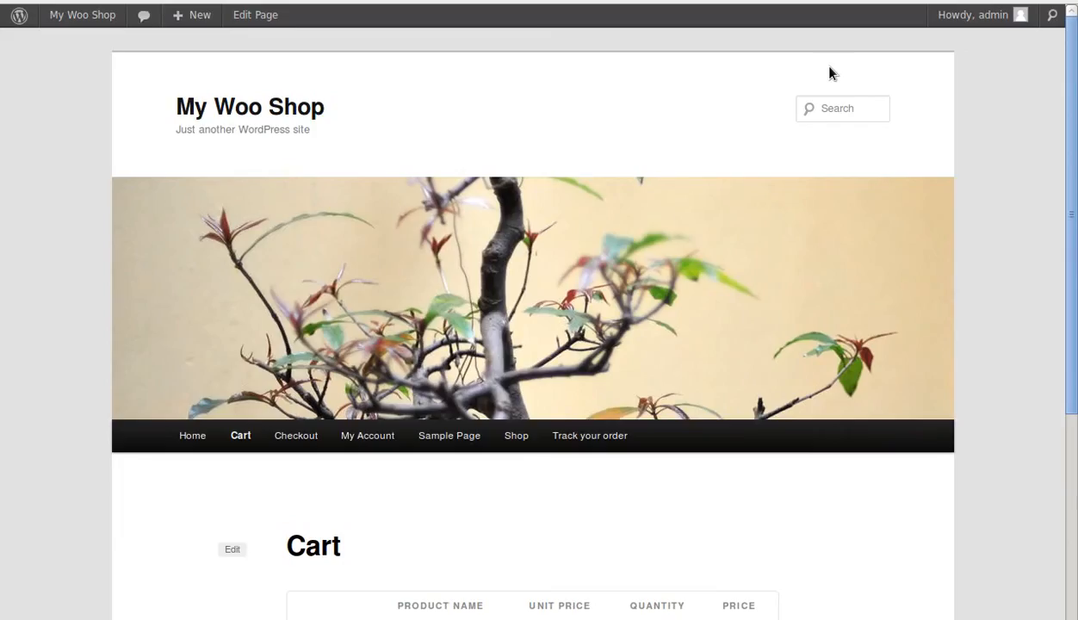
scroll(816, 170, "down", 4)
scroll(816, 170, "down", 1)
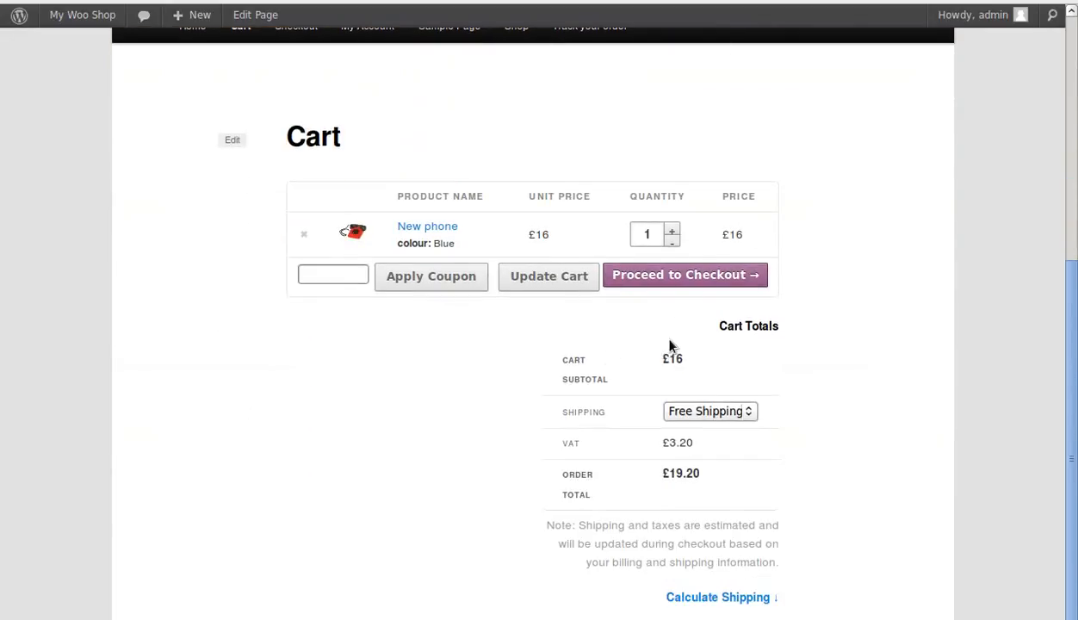
scroll(775, 426, "down", 1)
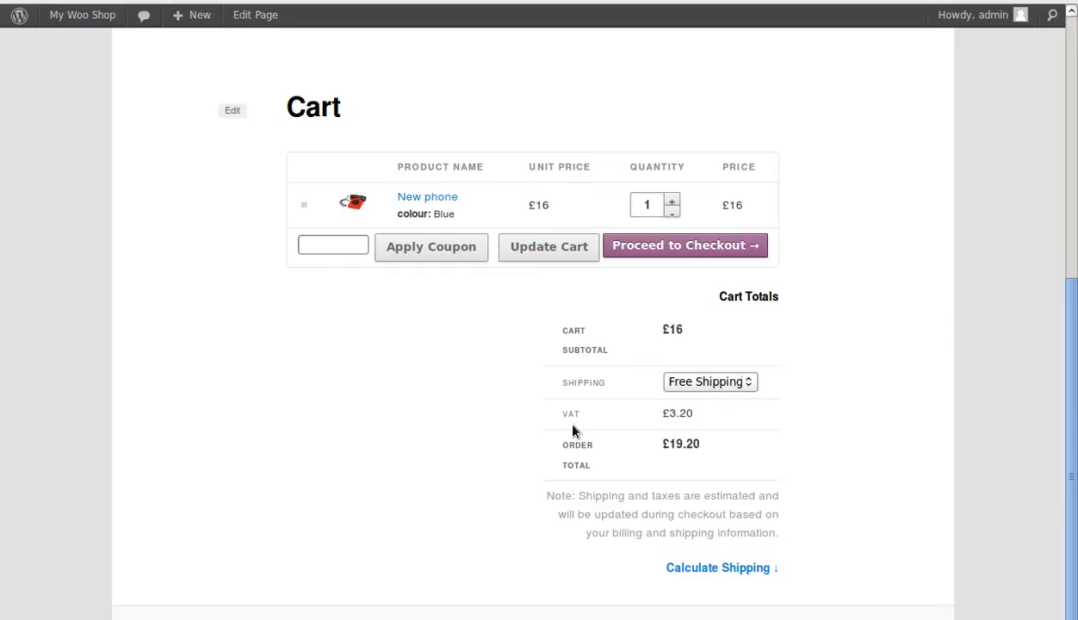
left_click_drag(558, 417, 721, 420)
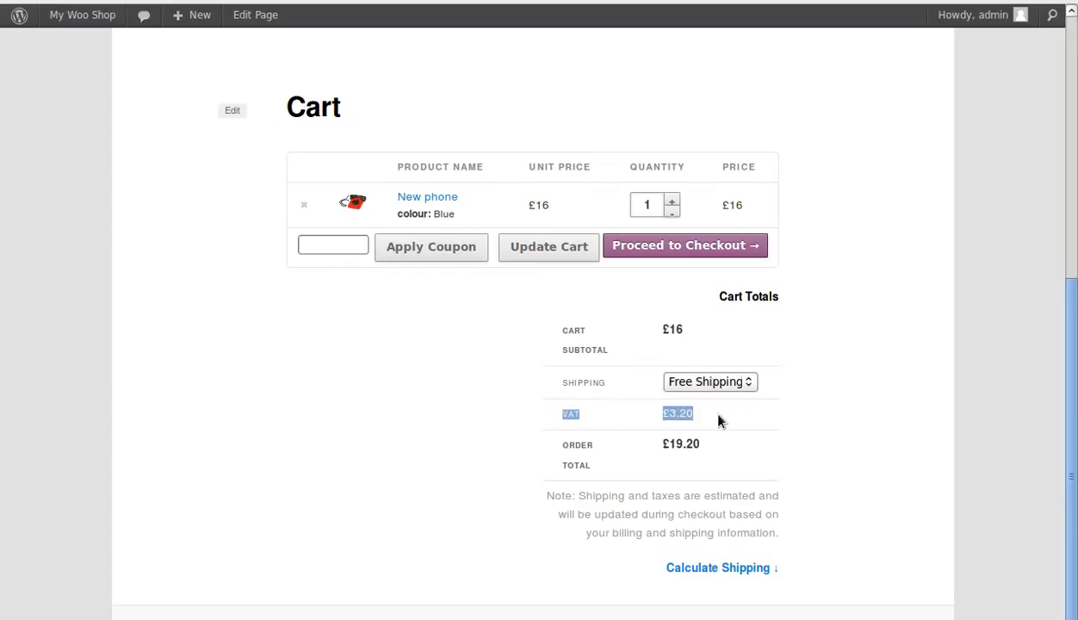
left_click(835, 390)
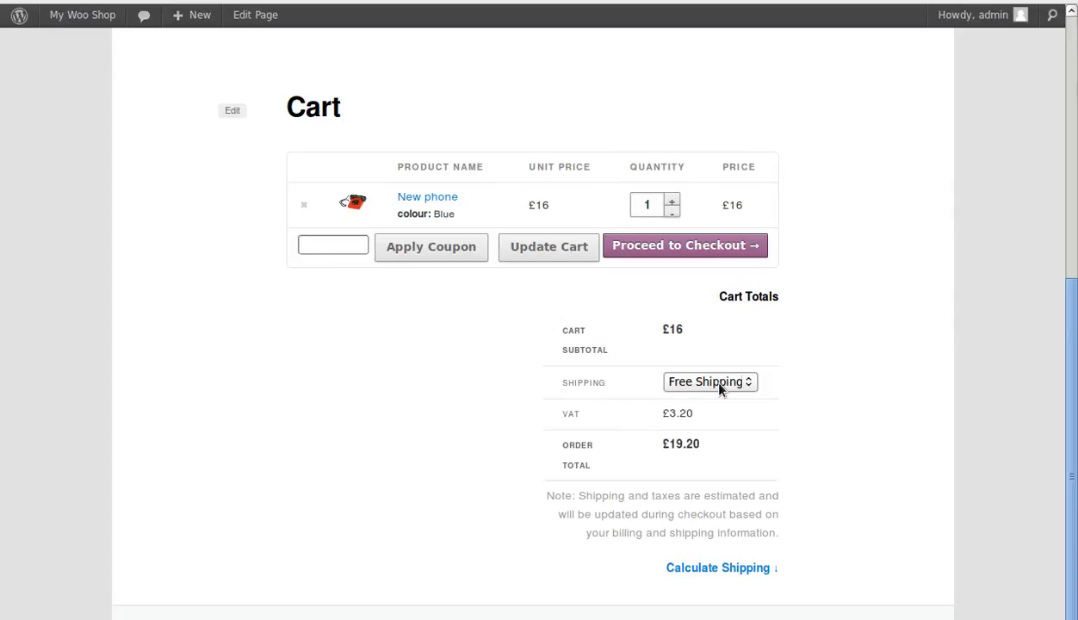
- Try the Gift wrap shipping option in the cart and set shipping back to Free Shipping
left_click(722, 385)
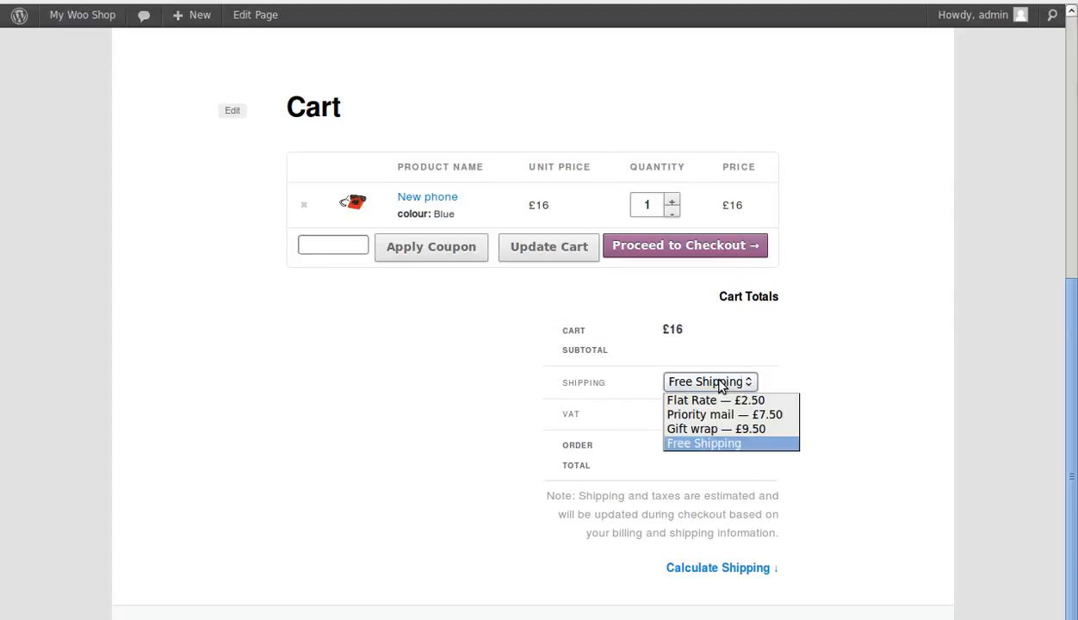
left_click(702, 429)
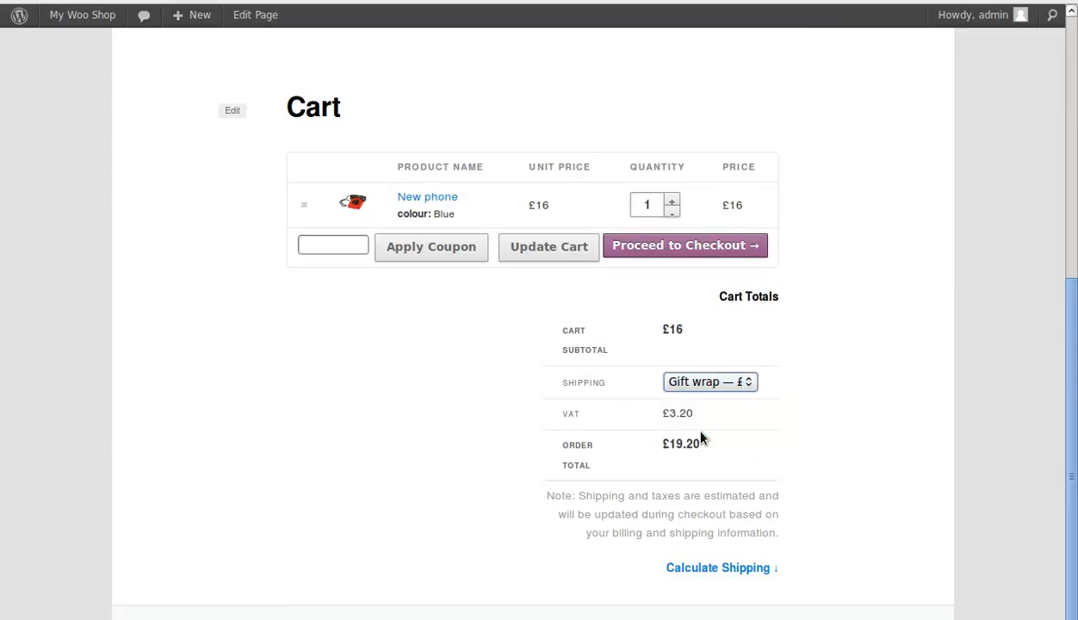
left_click(727, 379)
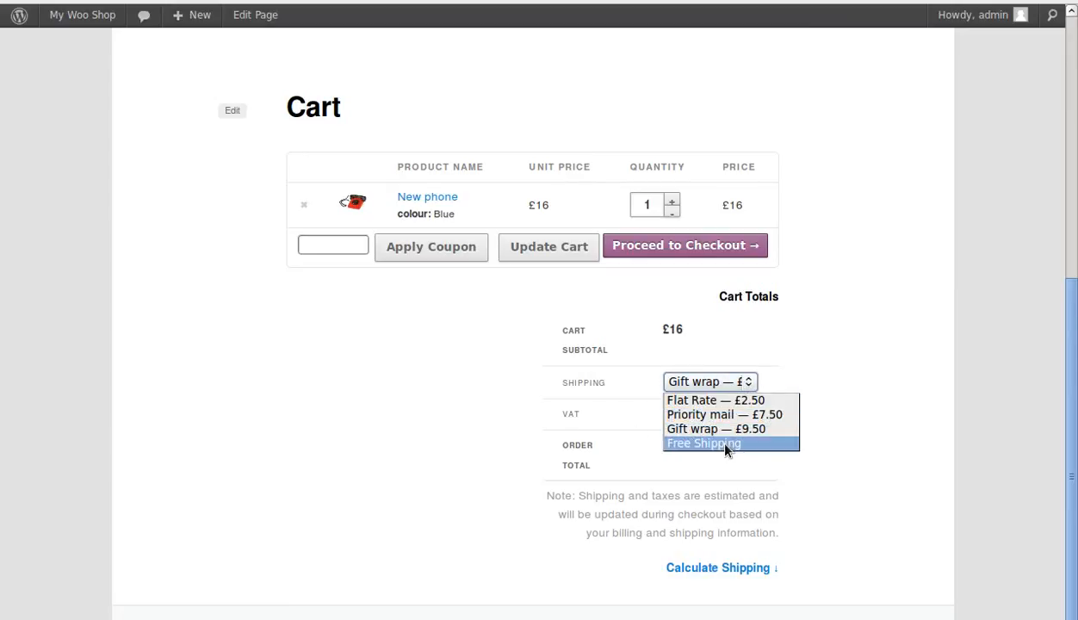
left_click(762, 445)
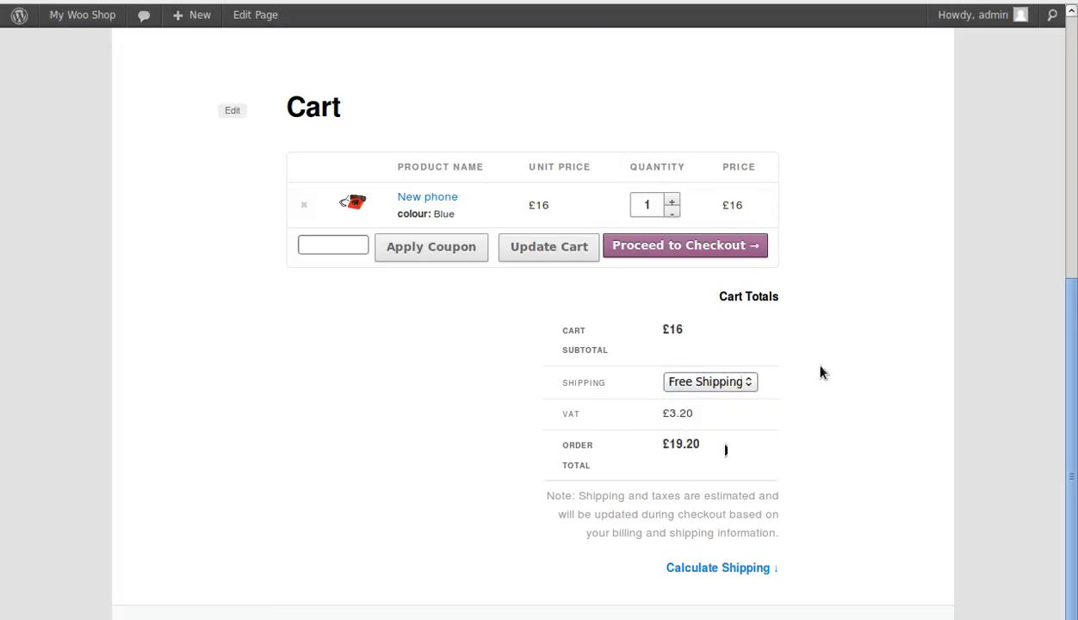
- Proceed to checkout and review the billing fields, order summary and payment methods
left_click(715, 248)
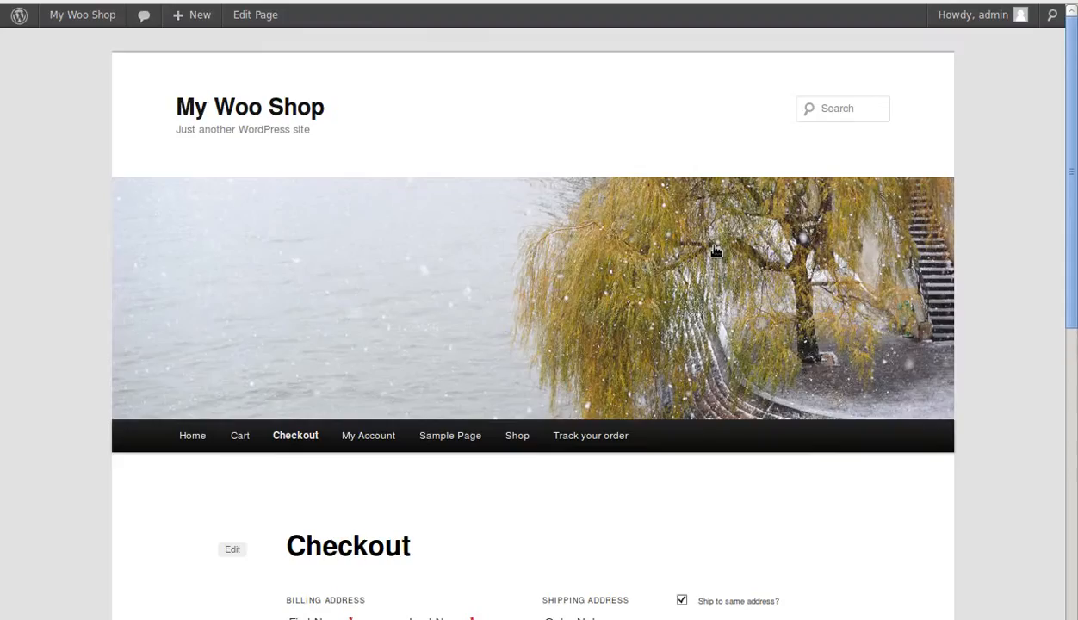
scroll(904, 383, "down", 5)
scroll(904, 383, "down", 5)
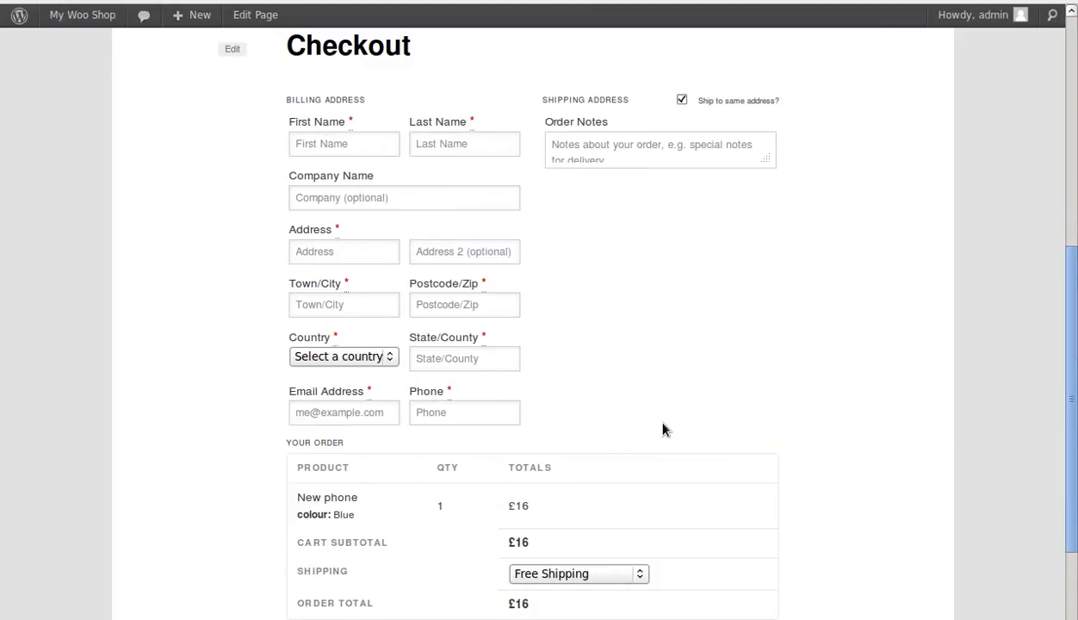
scroll(664, 428, "down", 3)
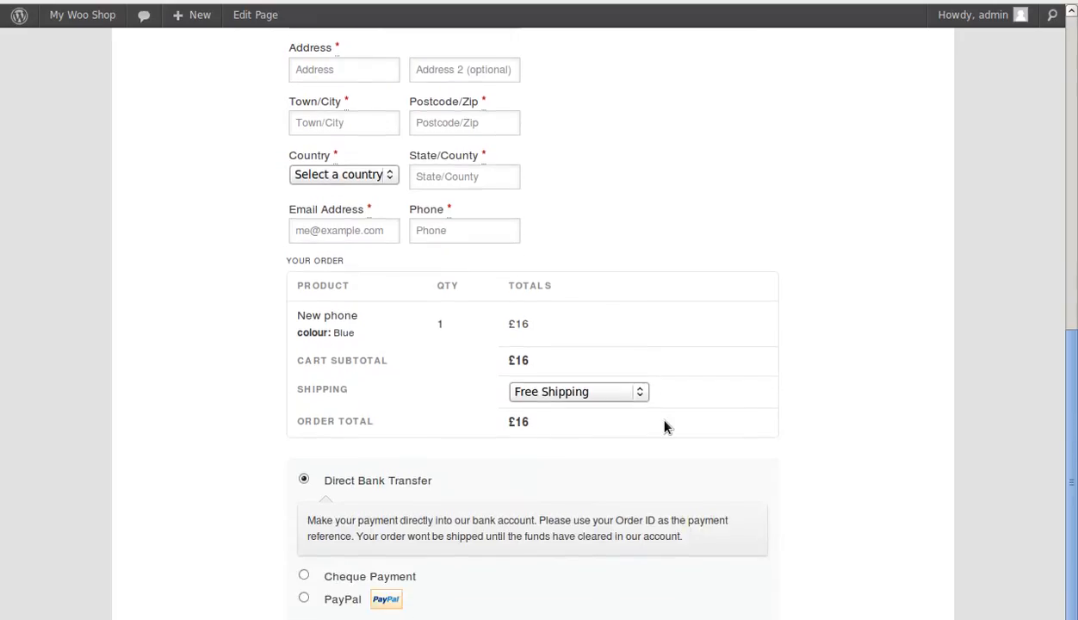
scroll(660, 377, "down", 2)
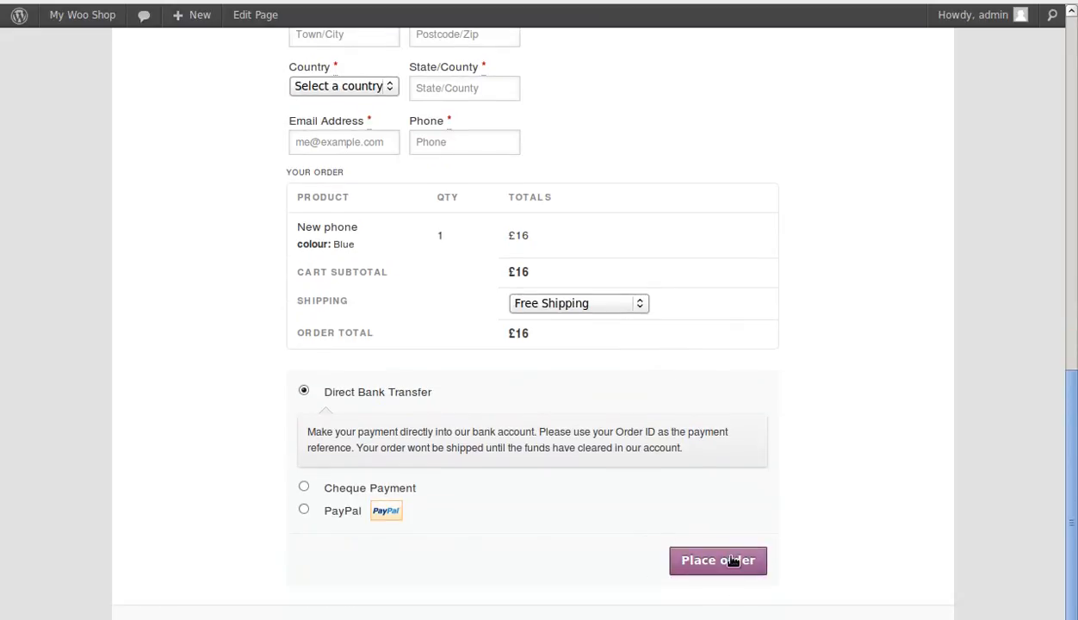
scroll(878, 497, "up", 7)
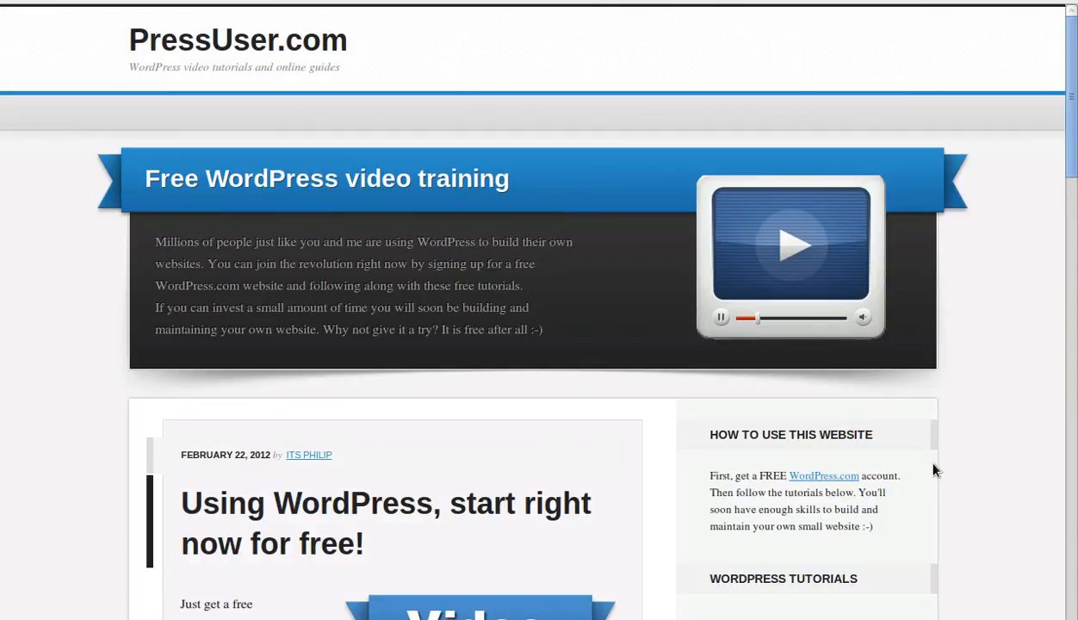
scroll(776, 510, "down", 8)
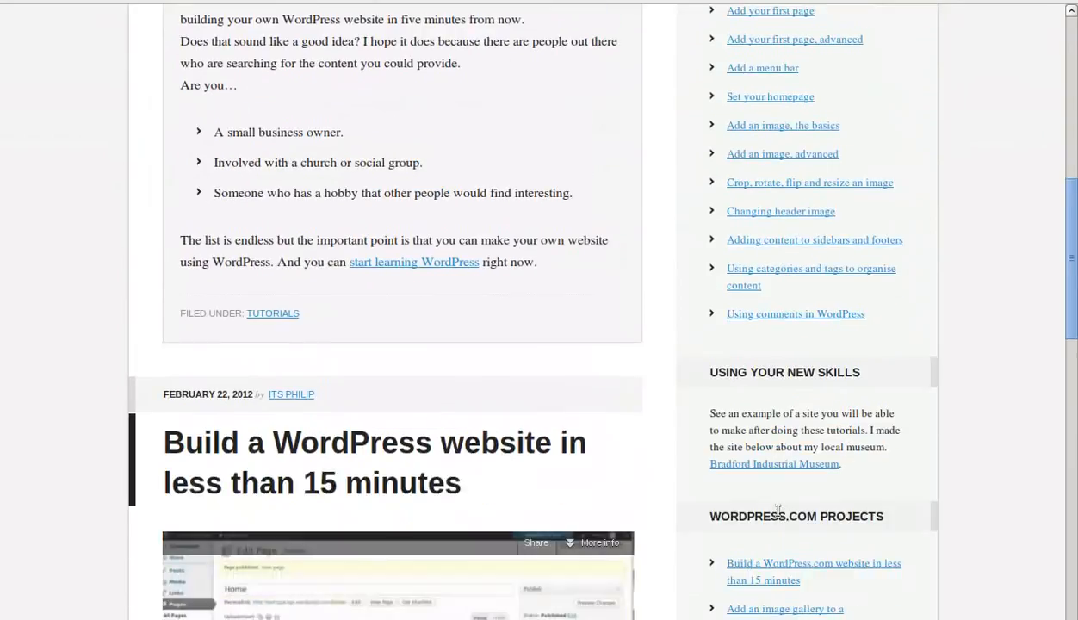
scroll(778, 510, "up", 8)
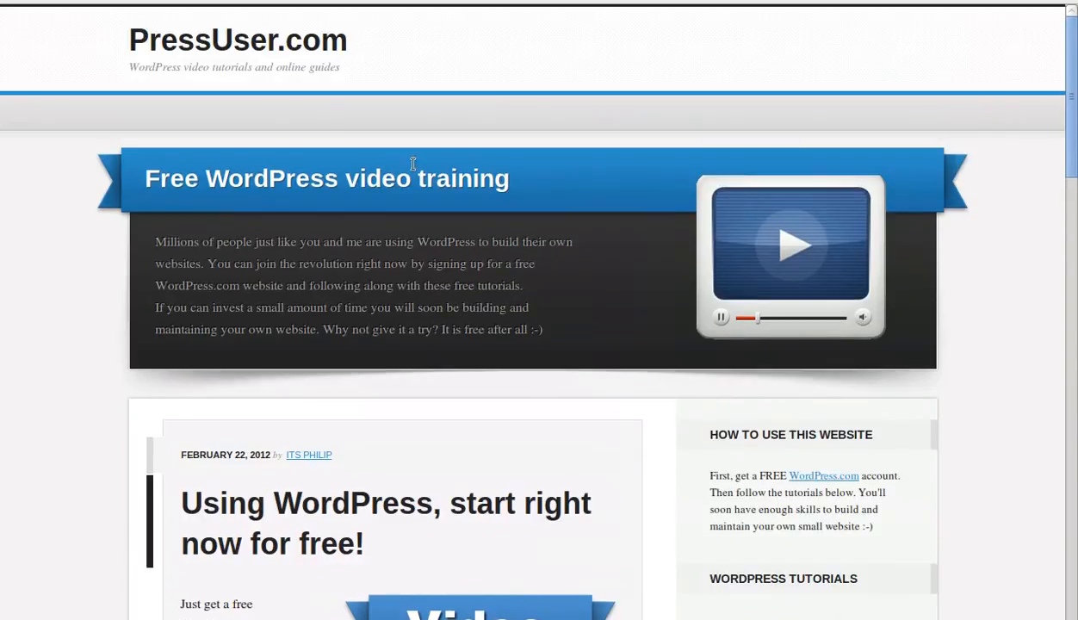